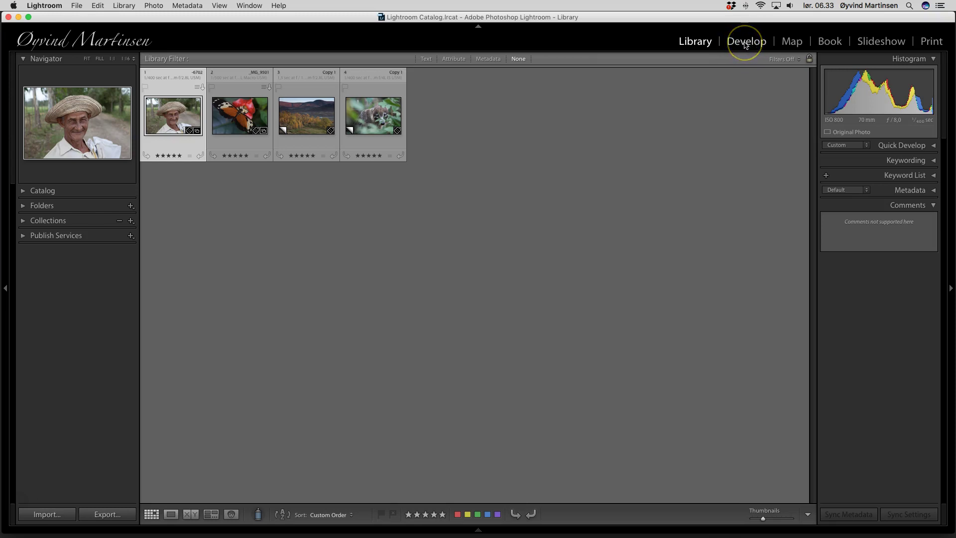
Open the selected portrait of the man in the straw hat in the Develop module and look over the adjustment panels.
{"action": "left_click", "coordinate": [746, 41]}
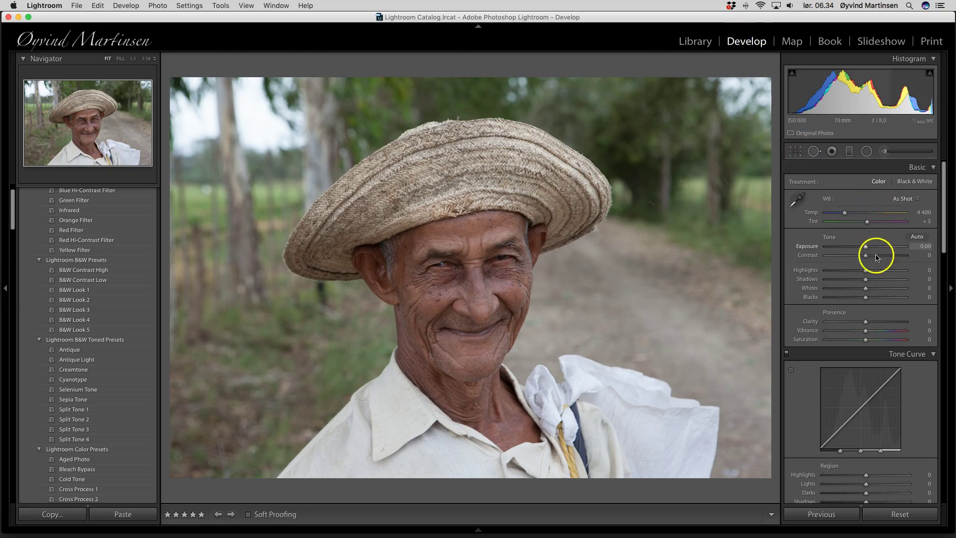
{"action": "scroll", "coordinate": [879, 405], "scroll_direction": "down", "scroll_amount": 15}
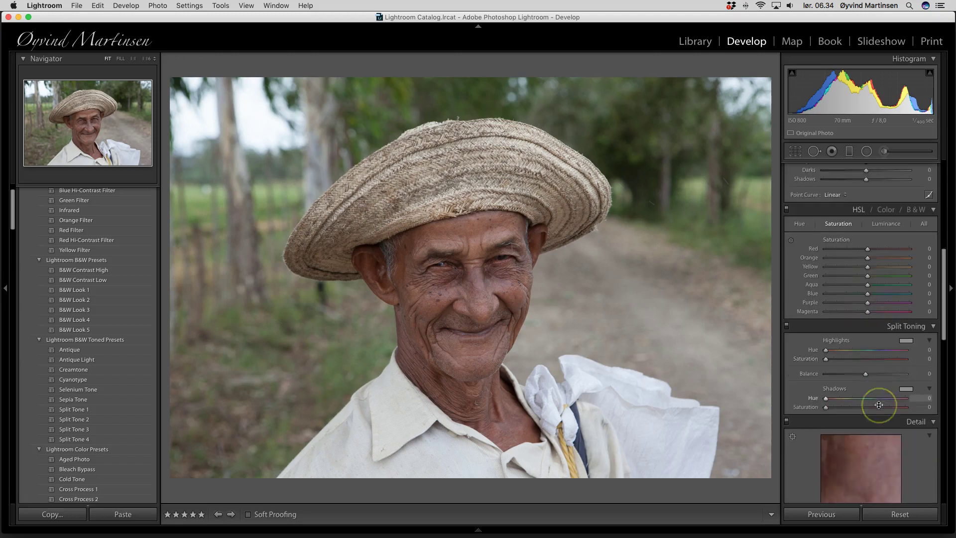
{"action": "scroll", "coordinate": [879, 405], "scroll_direction": "up", "scroll_amount": 15}
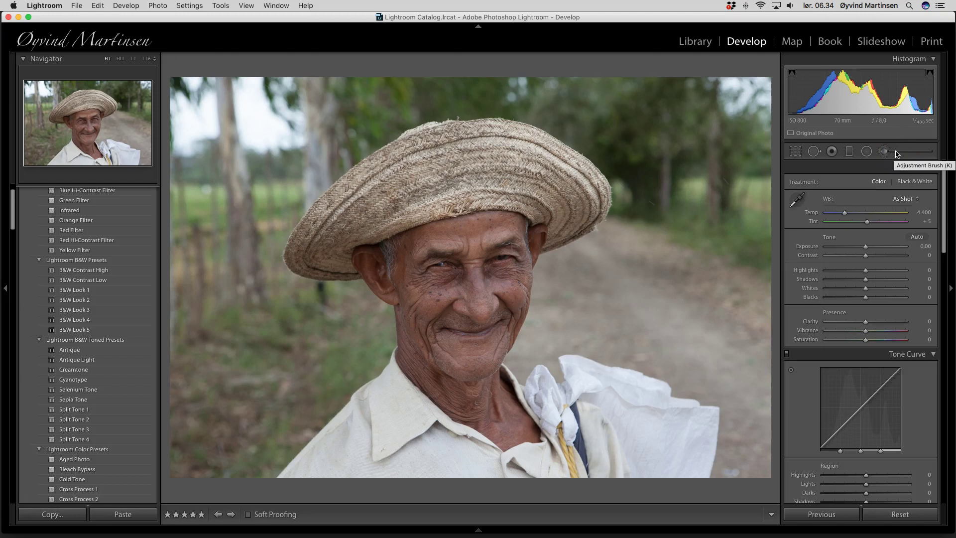
Try a tighter crop of the portrait at the original aspect ratio, reposition the photo inside it, and reset the crop.
{"action": "left_click", "coordinate": [796, 152]}
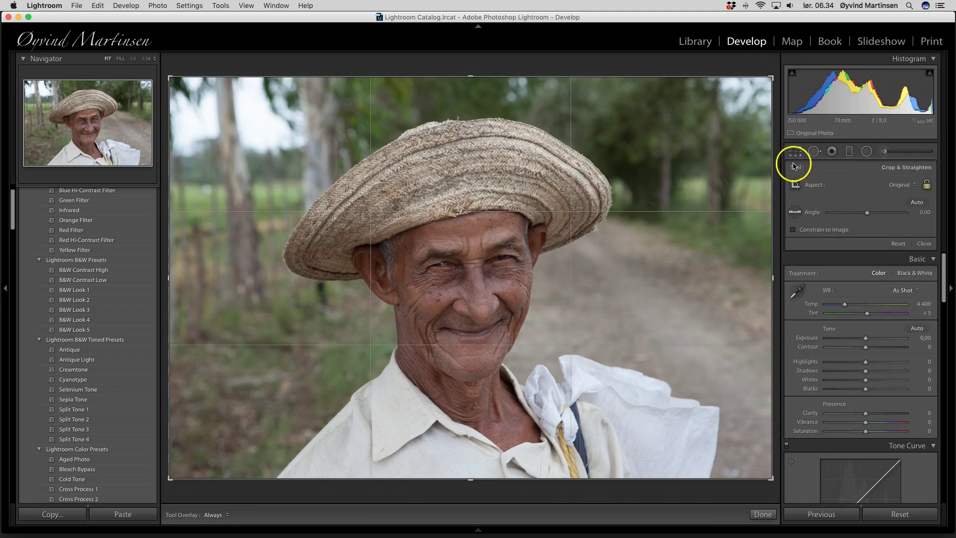
{"action": "left_click_drag", "start_coordinate": [772, 278], "coordinate": [711, 278]}
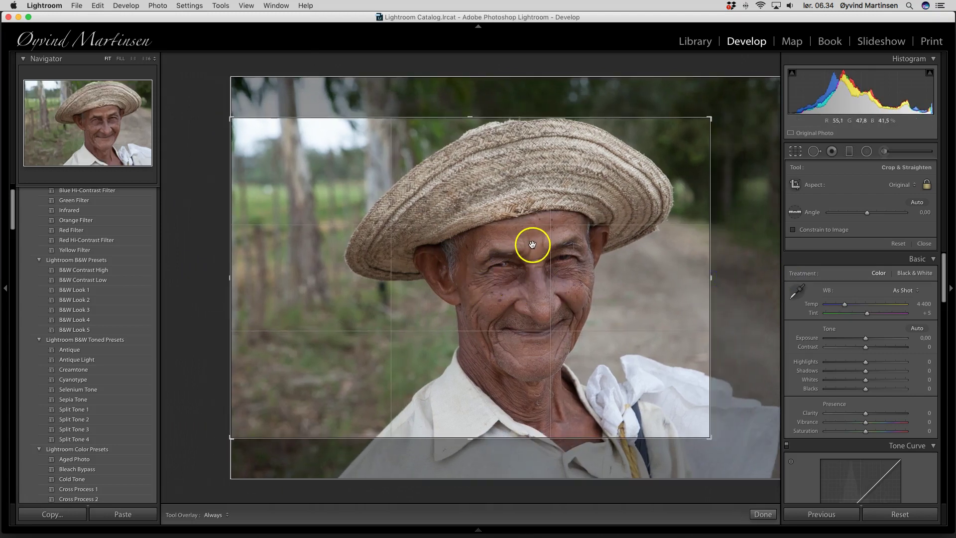
{"action": "left_click_drag", "start_coordinate": [534, 242], "coordinate": [513, 288]}
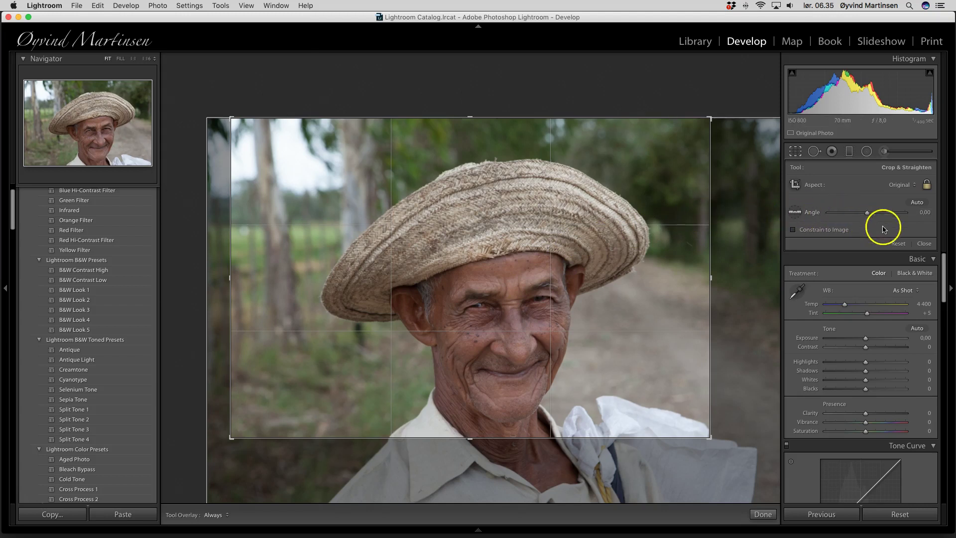
{"action": "left_click", "coordinate": [899, 244]}
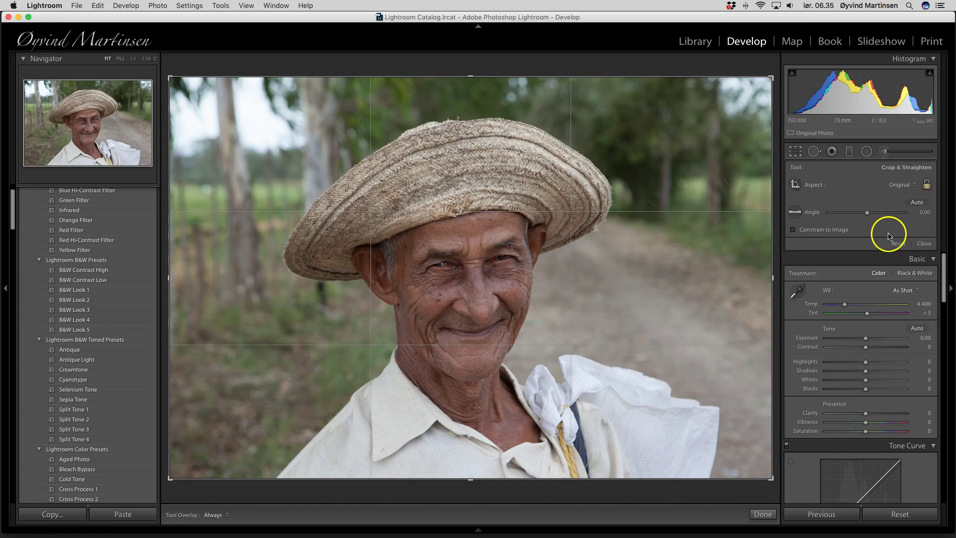
Try a free-aspect crop that cuts the photo off just below the man's eyes, apply it, and reset the crop.
{"action": "left_click_drag", "start_coordinate": [772, 79], "coordinate": [763, 84]}
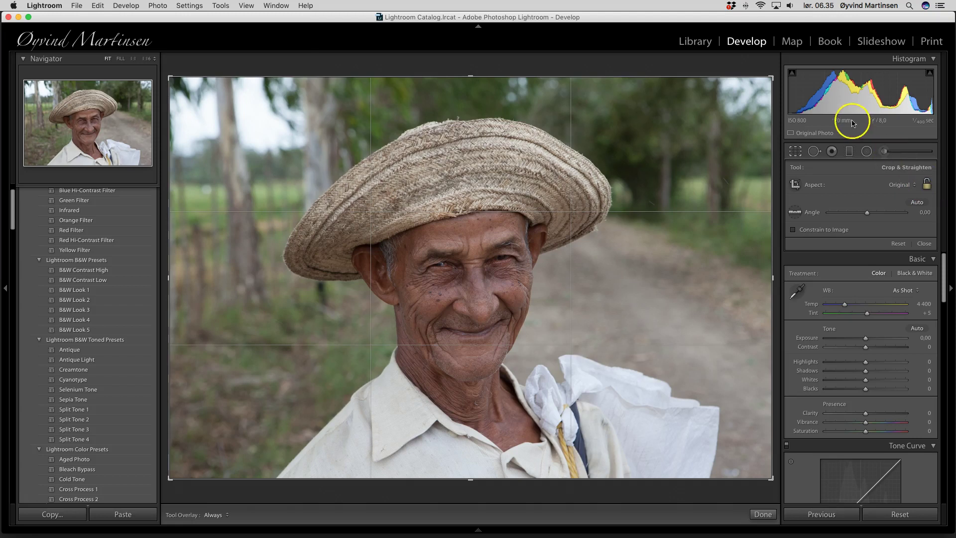
{"action": "mouse_move", "coordinate": [773, 80]}
{"action": "left_mouse_down"}
{"action": "mouse_move", "coordinate": [764, 81]}
{"action": "mouse_move", "coordinate": [772, 77]}
{"action": "left_mouse_up"}
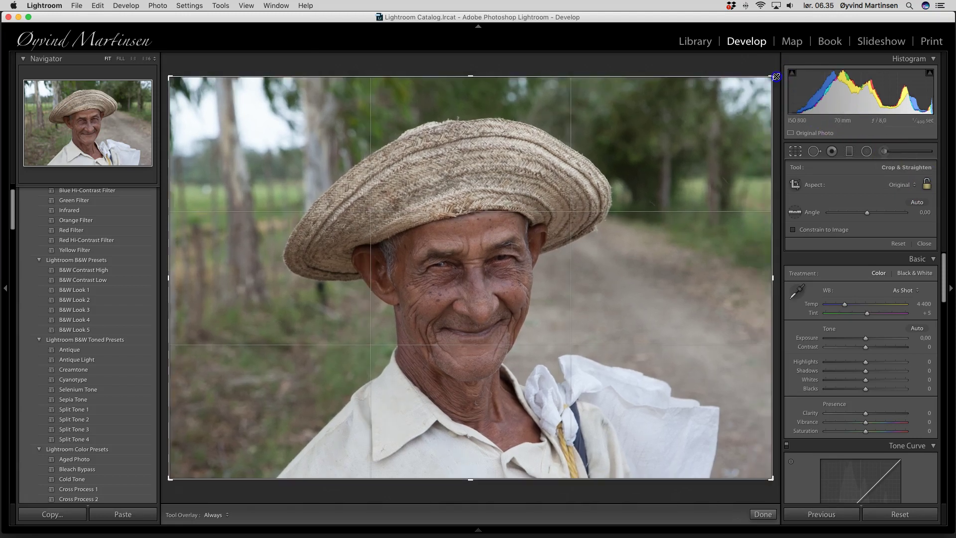
{"action": "mouse_move", "coordinate": [772, 278]}
{"action": "left_mouse_down"}
{"action": "mouse_move", "coordinate": [711, 278]}
{"action": "mouse_move", "coordinate": [786, 280]}
{"action": "left_mouse_up"}
{"action": "mouse_move", "coordinate": [471, 77]}
{"action": "left_mouse_down"}
{"action": "mouse_move", "coordinate": [470, 85]}
{"action": "mouse_move", "coordinate": [472, 76]}
{"action": "left_mouse_up"}
{"action": "left_click_drag", "start_coordinate": [472, 479], "coordinate": [476, 392]}
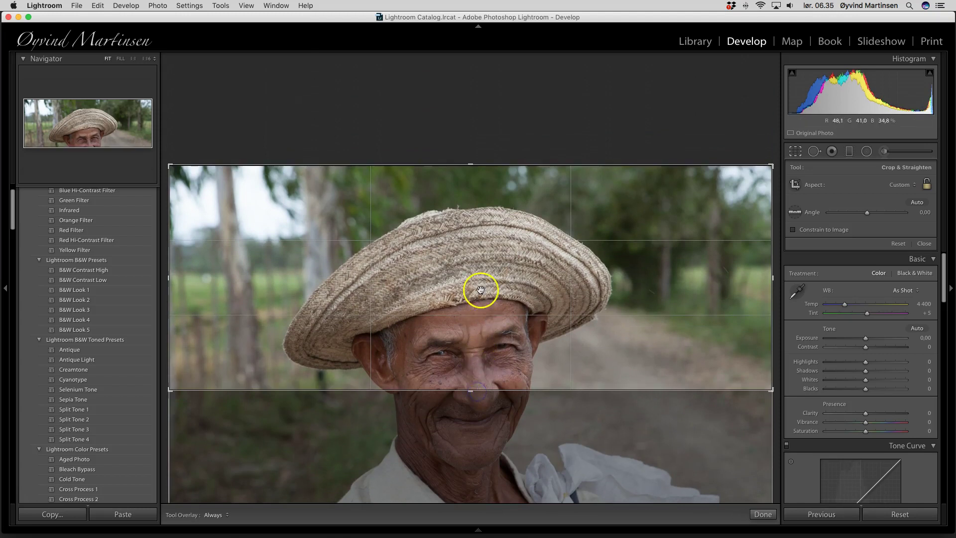
{"action": "double_click", "coordinate": [481, 346]}
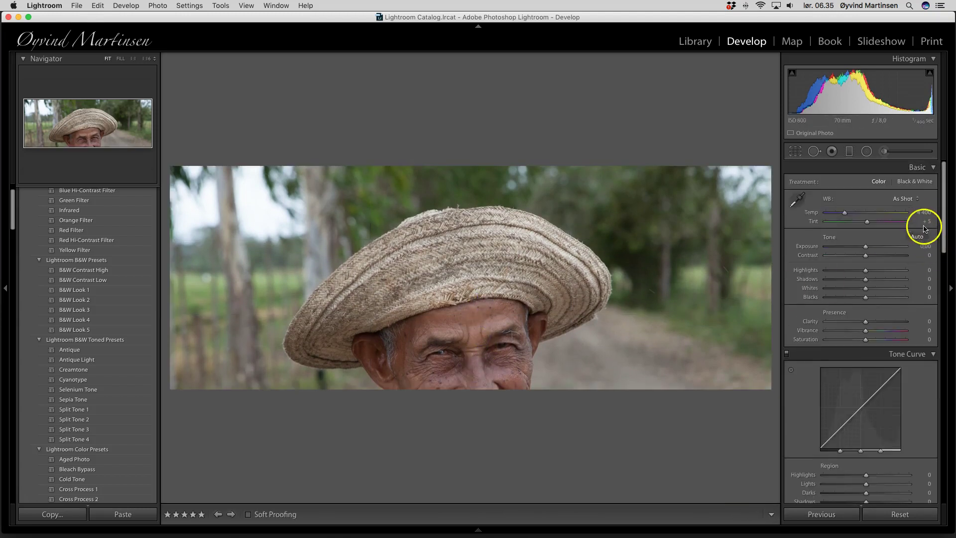
{"action": "left_click", "coordinate": [797, 153]}
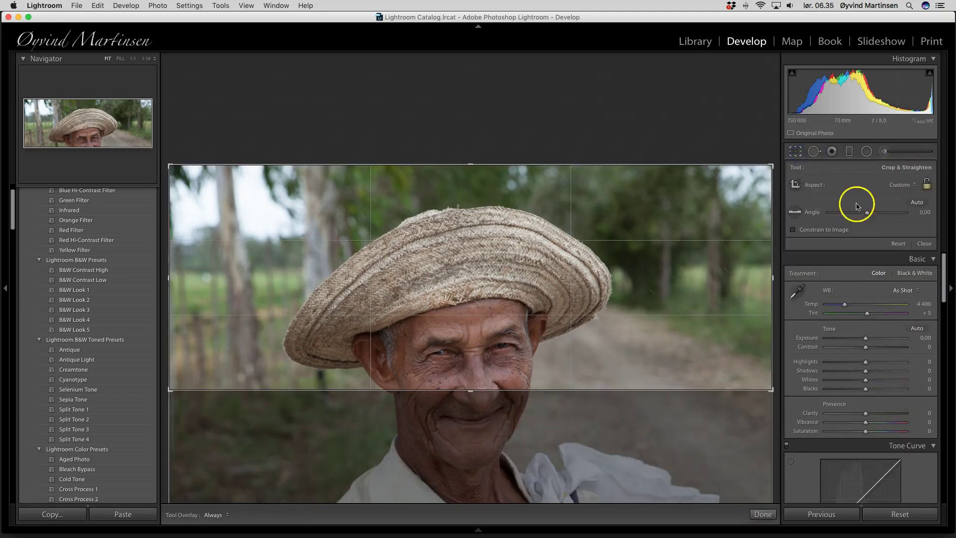
{"action": "left_click", "coordinate": [899, 244]}
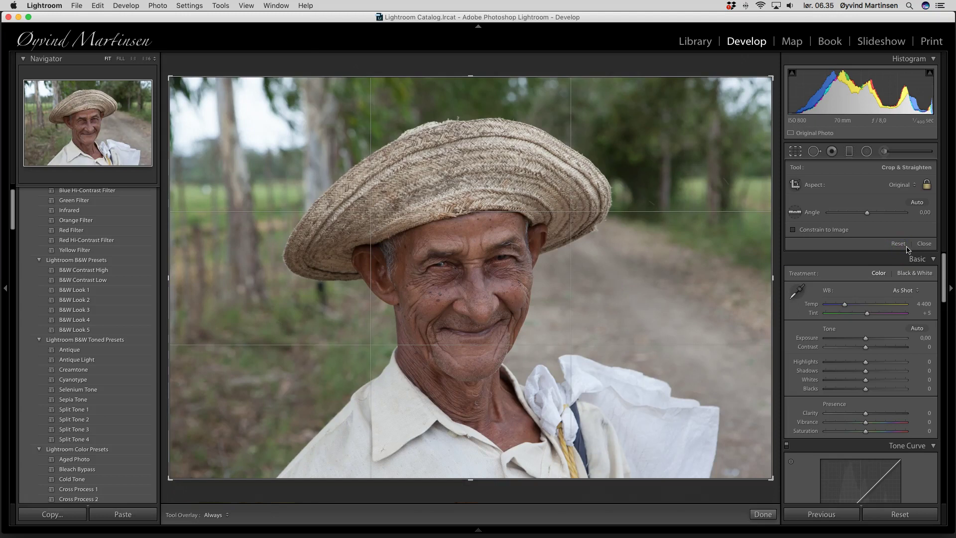
Crop the portrait to a 1 x 1 aspect ratio with the man centred in the frame and apply the crop.
{"action": "left_click", "coordinate": [907, 185]}
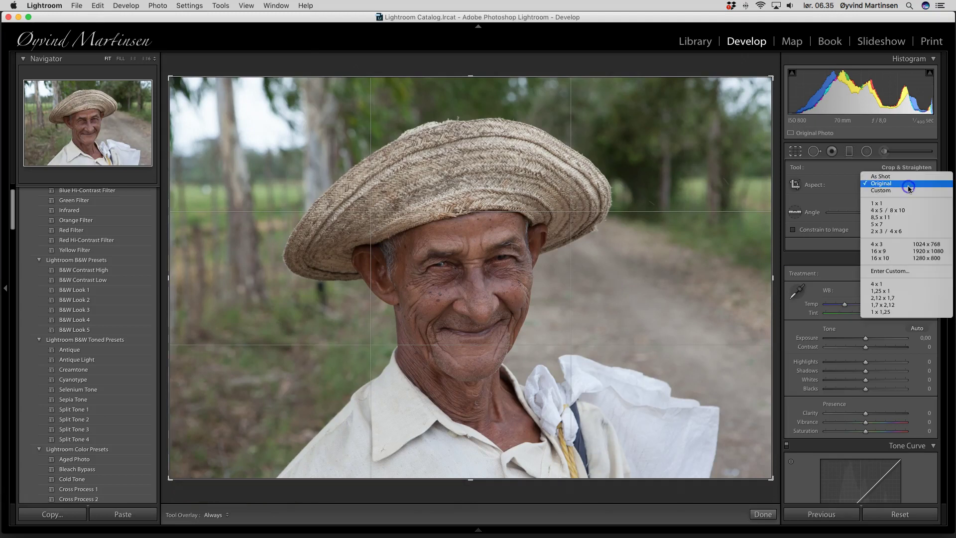
{"action": "left_click", "coordinate": [879, 205]}
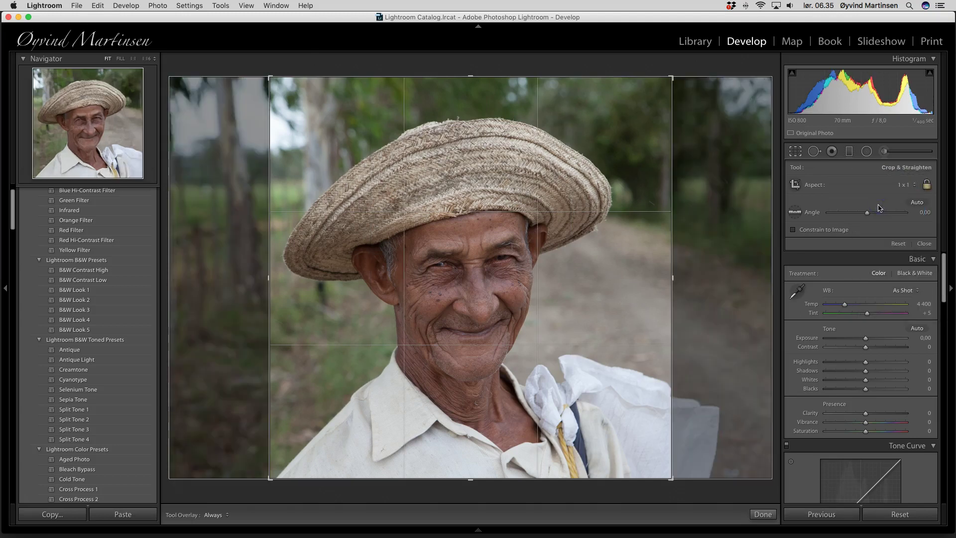
{"action": "left_click_drag", "start_coordinate": [467, 277], "coordinate": [499, 284]}
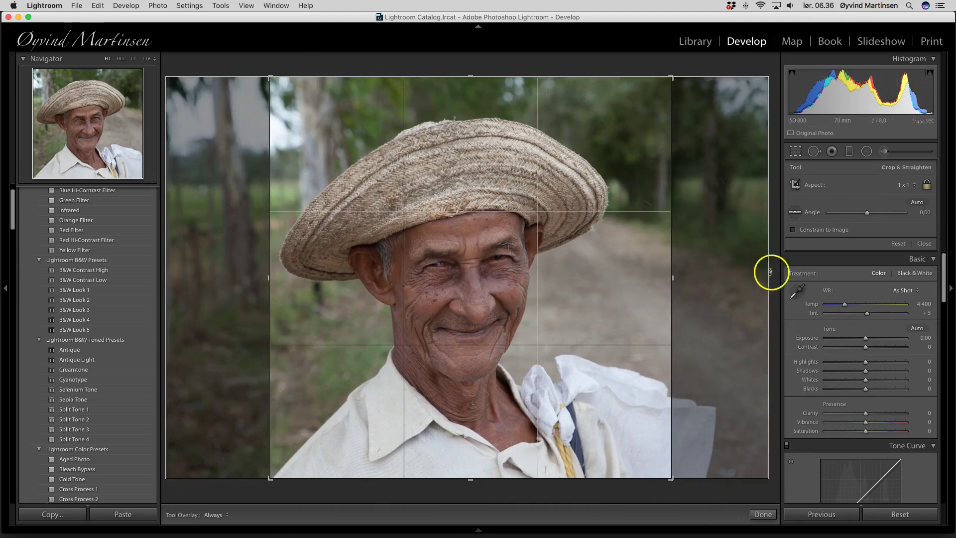
{"action": "left_click", "coordinate": [925, 244]}
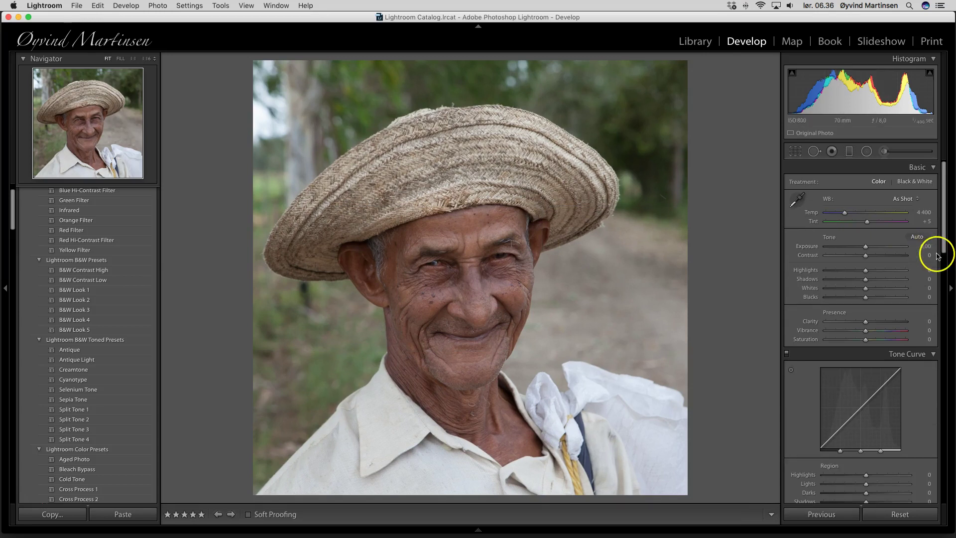
Heal the two light streaks in the dark background beside the hat with size 62 spots, sampling from clean background nearby.
{"action": "left_click", "coordinate": [815, 152]}
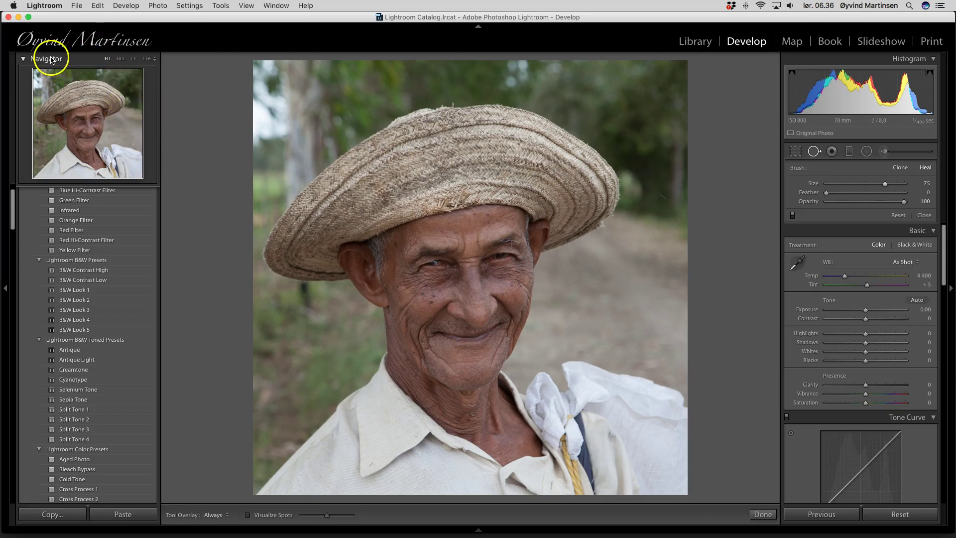
{"action": "left_click", "coordinate": [132, 102]}
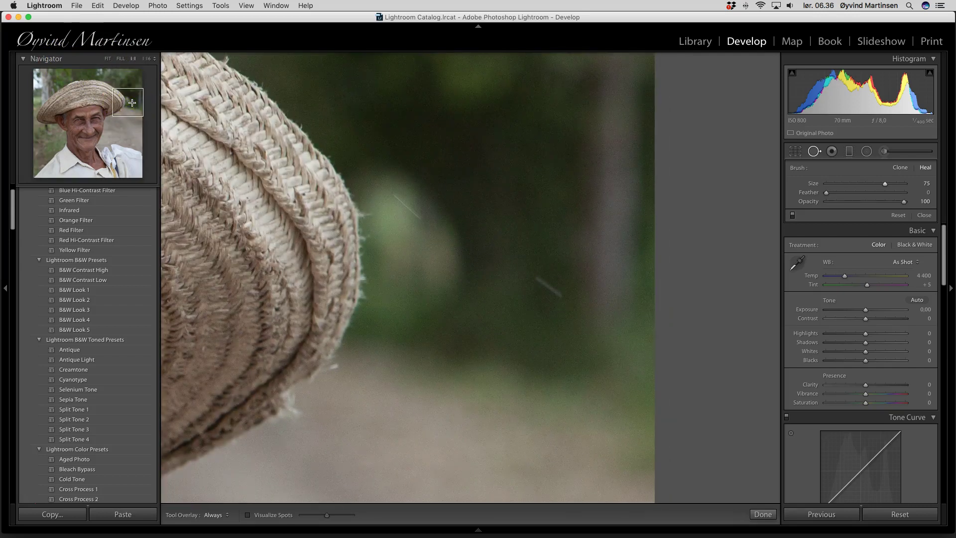
{"action": "scroll", "coordinate": [558, 299], "scroll_direction": "down", "scroll_amount": 3}
{"action": "left_click", "coordinate": [549, 288]}
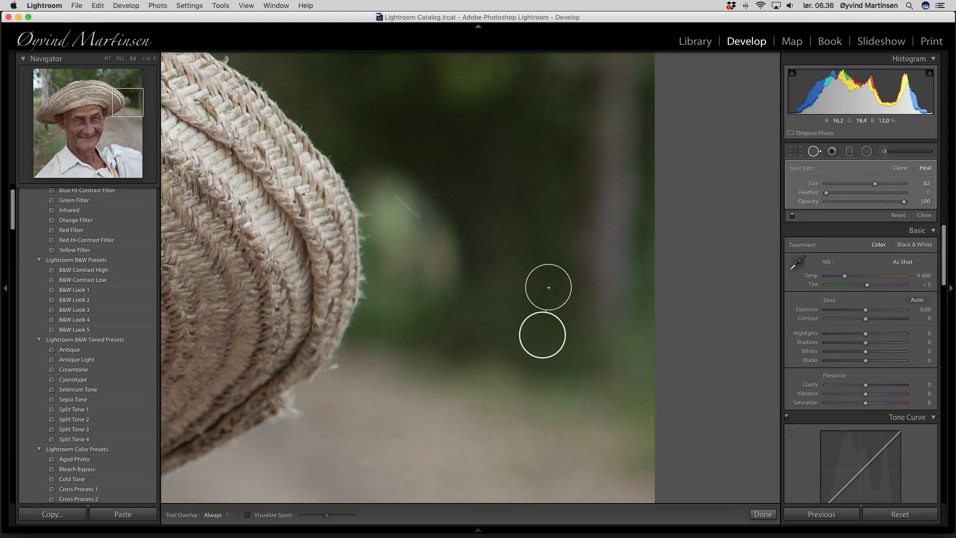
{"action": "left_click", "coordinate": [549, 341]}
{"action": "left_click", "coordinate": [404, 209]}
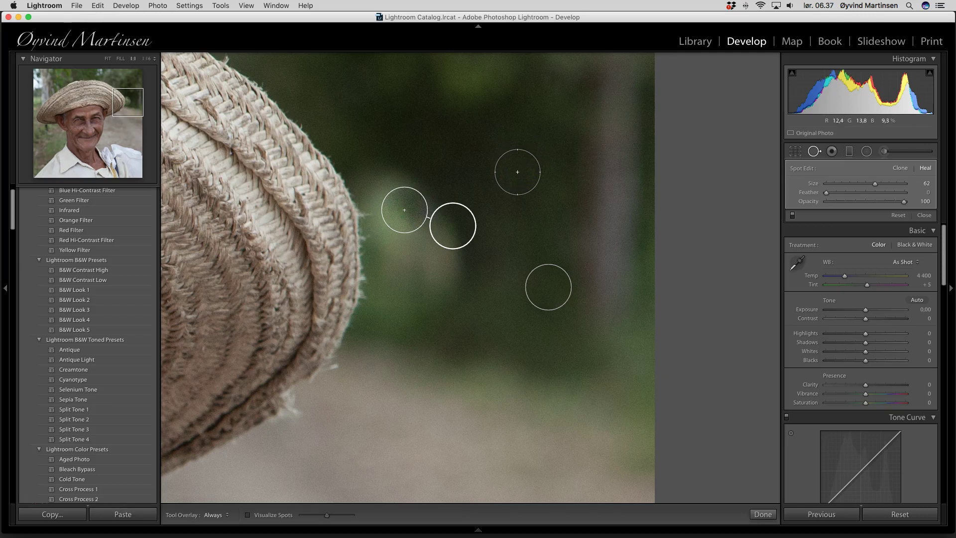
{"action": "left_click_drag", "start_coordinate": [454, 234], "coordinate": [436, 262]}
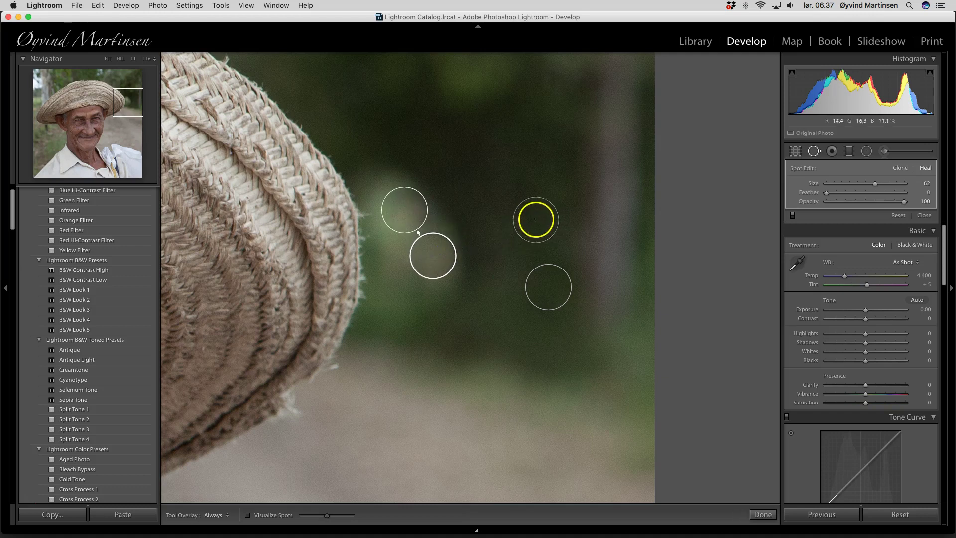
{"action": "left_click", "coordinate": [924, 215]}
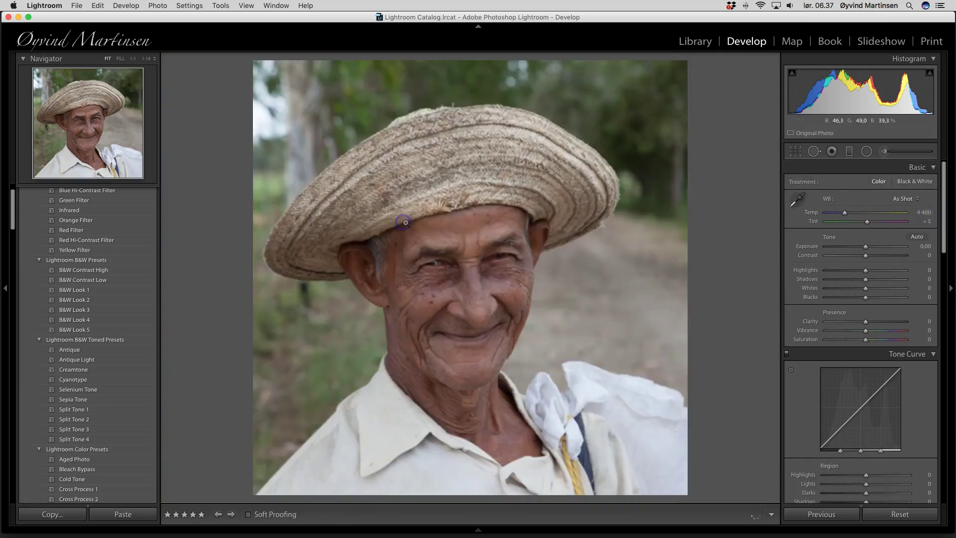
{"action": "left_click", "coordinate": [403, 220]}
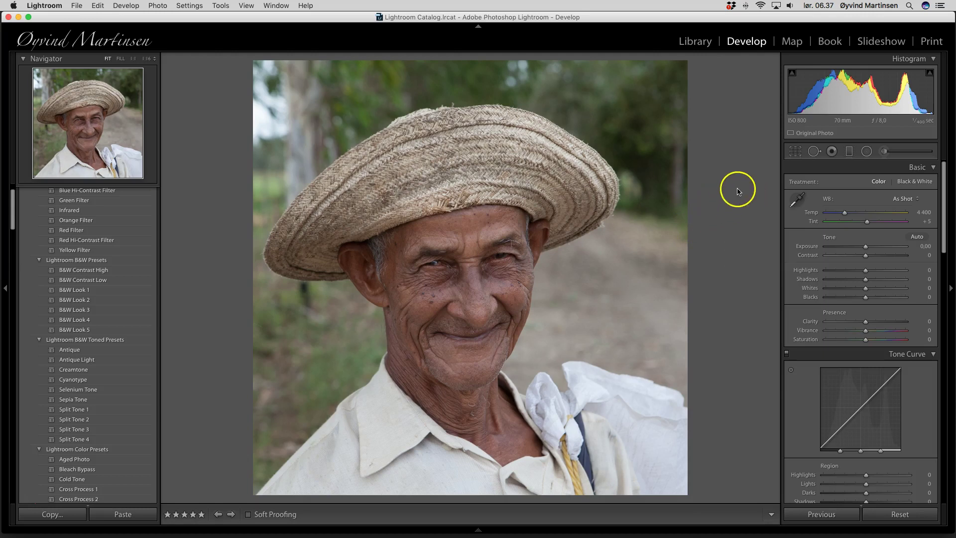
Examine the Red Eye Correction tool and its Pet Eye option on the man's eyes, and close the tool.
{"action": "left_click", "coordinate": [832, 152]}
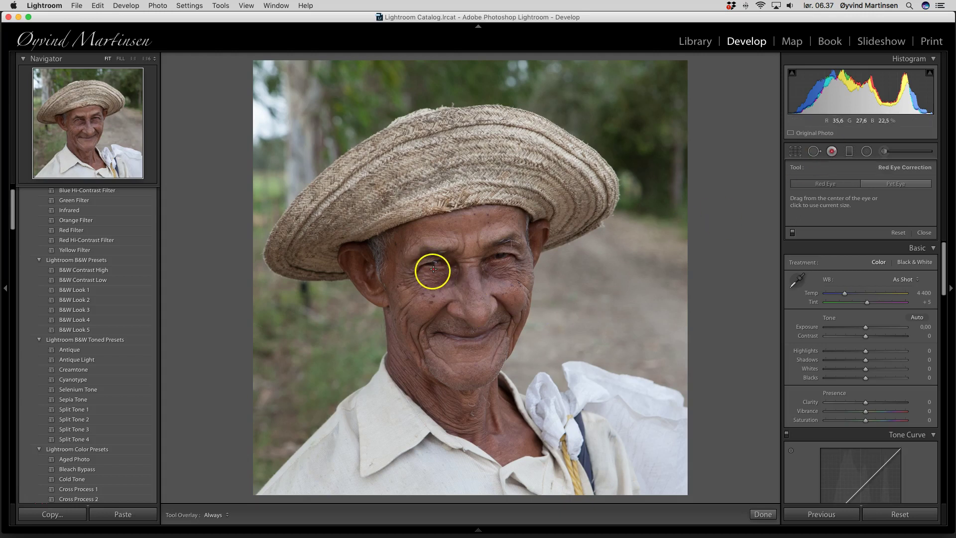
{"action": "left_click", "coordinate": [500, 256]}
{"action": "left_click", "coordinate": [895, 185]}
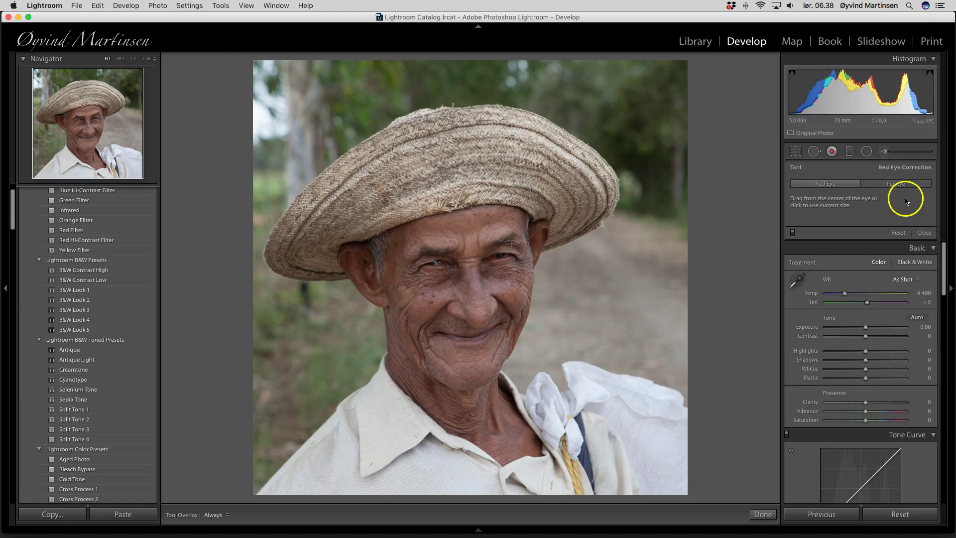
{"action": "left_click", "coordinate": [924, 234]}
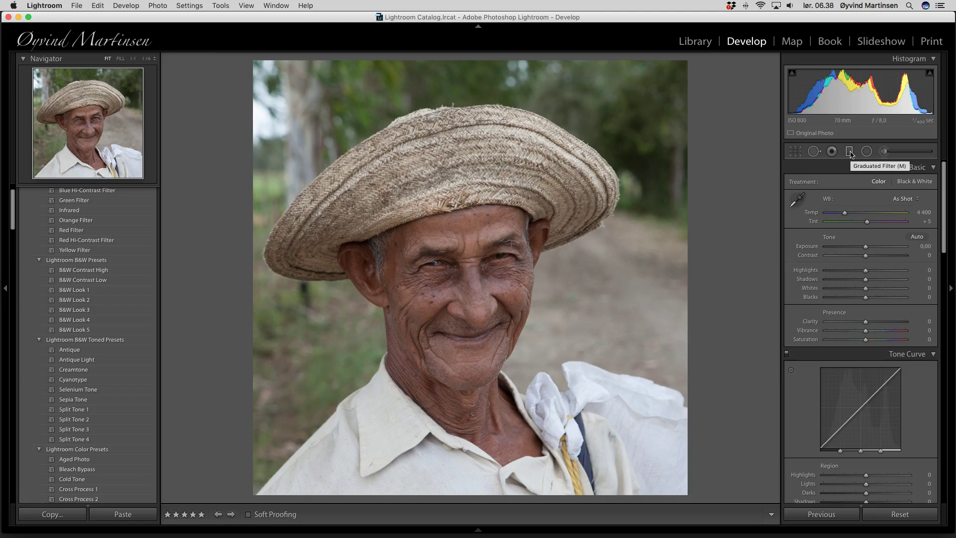
Try a horizontal graduated filter across the man's neck with exposure 0.09, and reset the filter.
{"action": "left_click", "coordinate": [850, 152]}
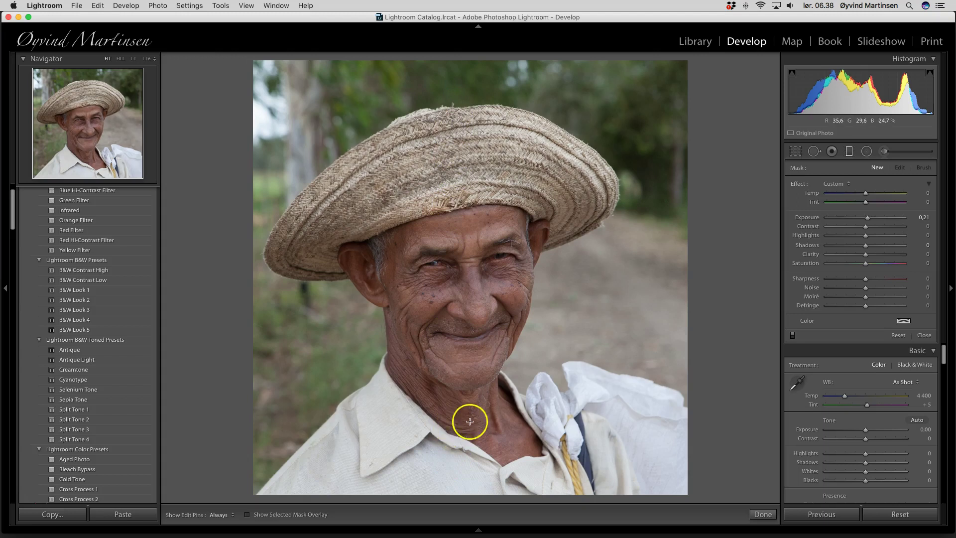
{"action": "left_click_drag", "start_coordinate": [450, 431], "coordinate": [450, 387]}
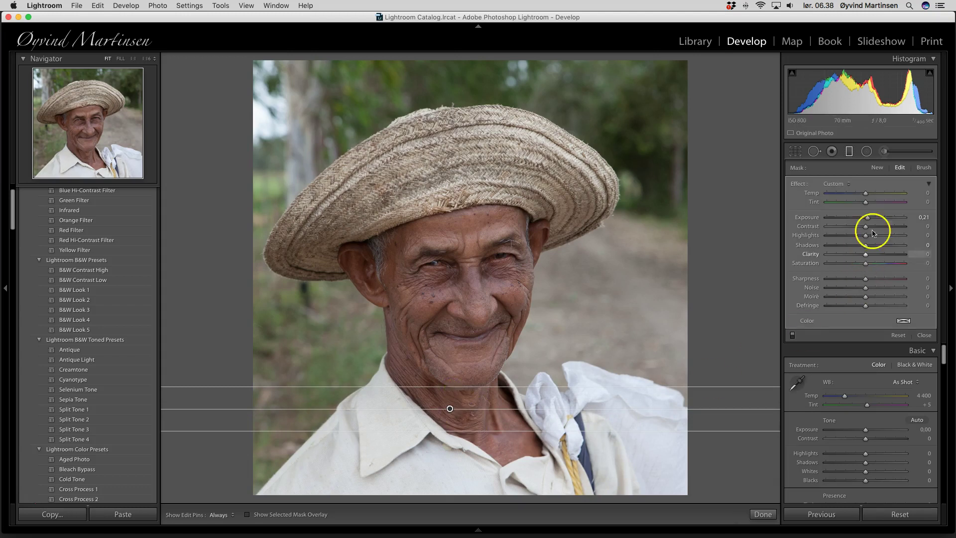
{"action": "mouse_move", "coordinate": [867, 222]}
{"action": "left_mouse_down"}
{"action": "mouse_move", "coordinate": [850, 221]}
{"action": "mouse_move", "coordinate": [867, 219]}
{"action": "left_mouse_up"}
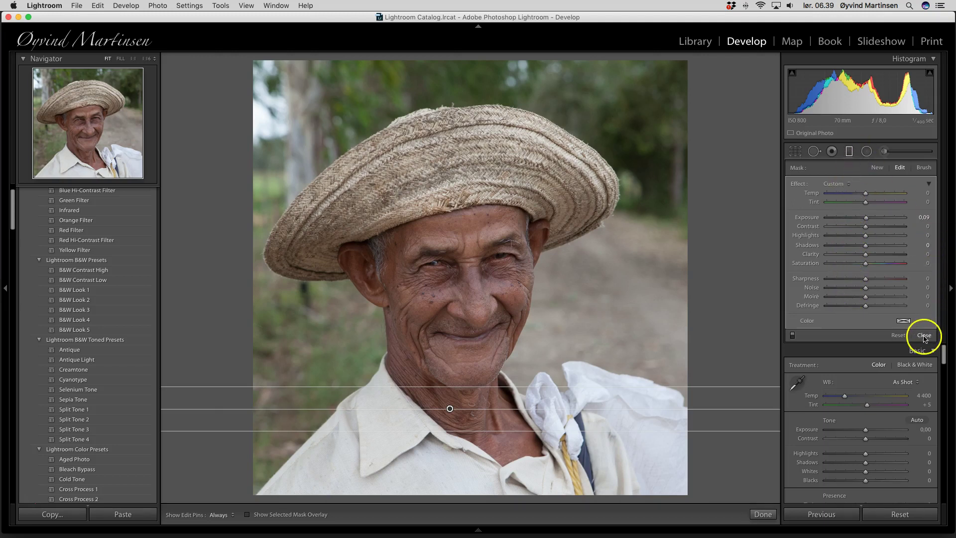
{"action": "left_click", "coordinate": [895, 337]}
{"action": "left_click", "coordinate": [896, 337]}
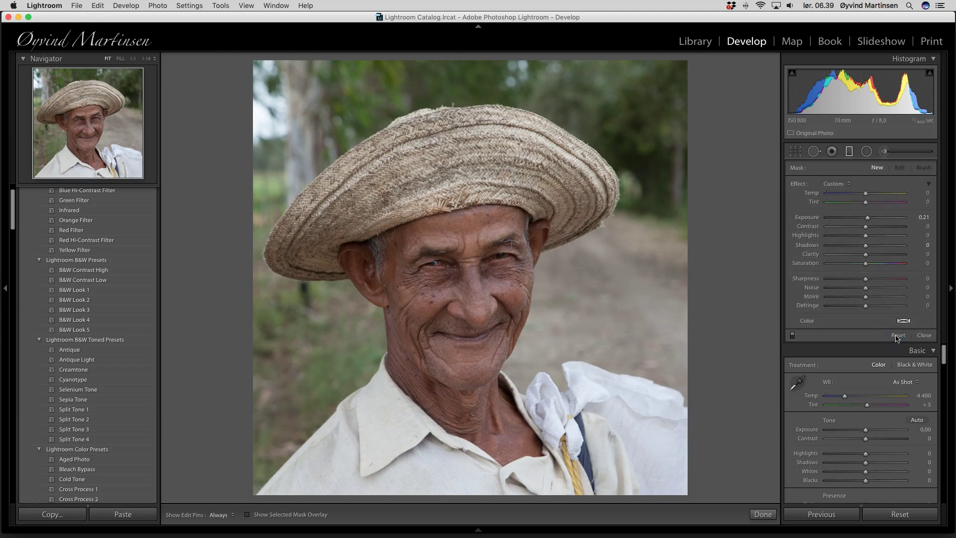
Place a radial filter centred on the man's face, enlarge it to enclose the face and most of the hat, and set its exposure to -0.48.
{"action": "left_click", "coordinate": [867, 151]}
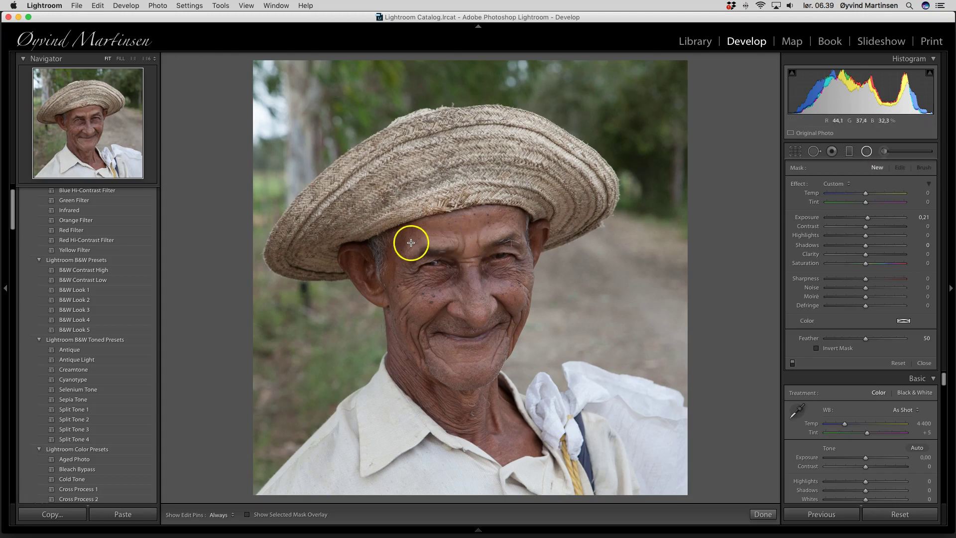
{"action": "left_click_drag", "start_coordinate": [382, 243], "coordinate": [499, 288]}
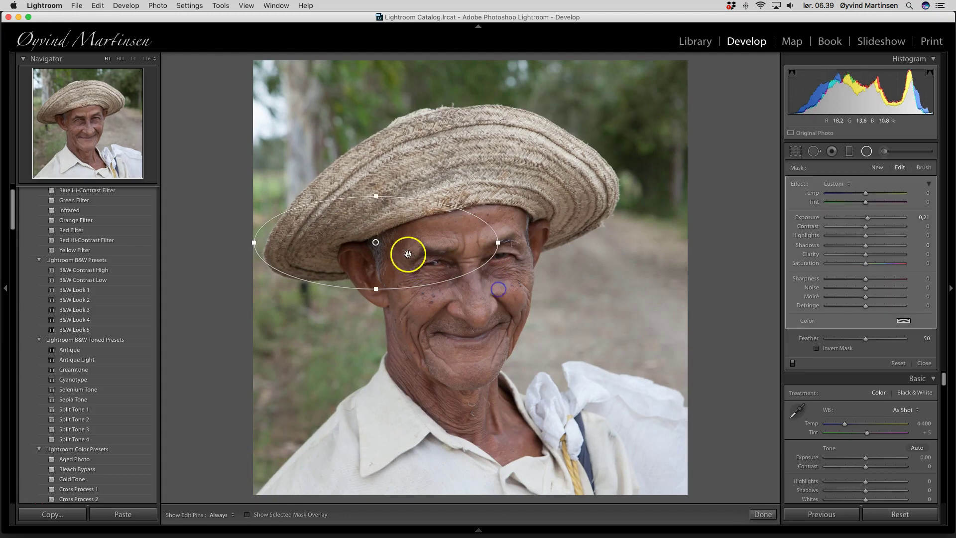
{"action": "left_click_drag", "start_coordinate": [376, 241], "coordinate": [479, 256]}
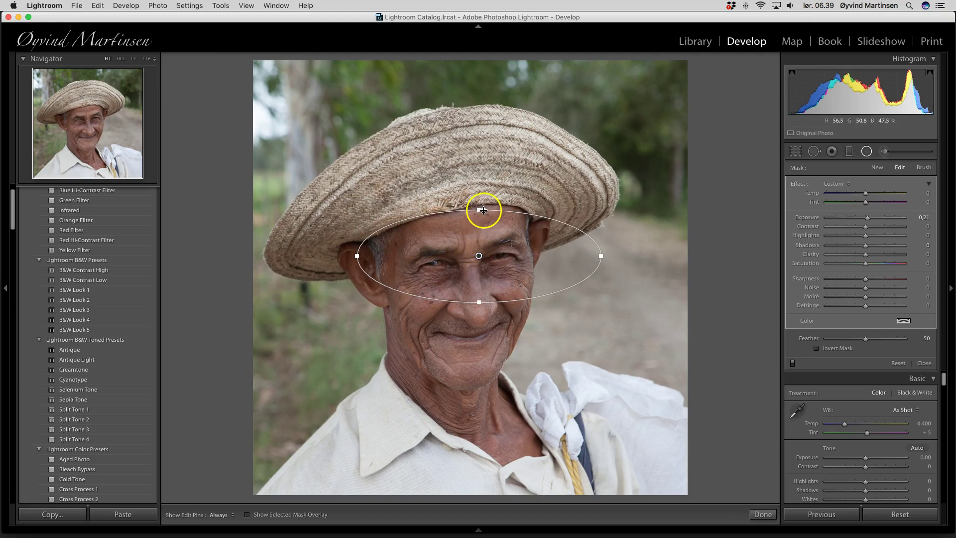
{"action": "left_click_drag", "start_coordinate": [479, 208], "coordinate": [479, 181]}
{"action": "left_click_drag", "start_coordinate": [357, 256], "coordinate": [292, 256]}
{"action": "left_click_drag", "start_coordinate": [478, 331], "coordinate": [467, 393]}
{"action": "left_click_drag", "start_coordinate": [858, 215], "coordinate": [861, 220]}
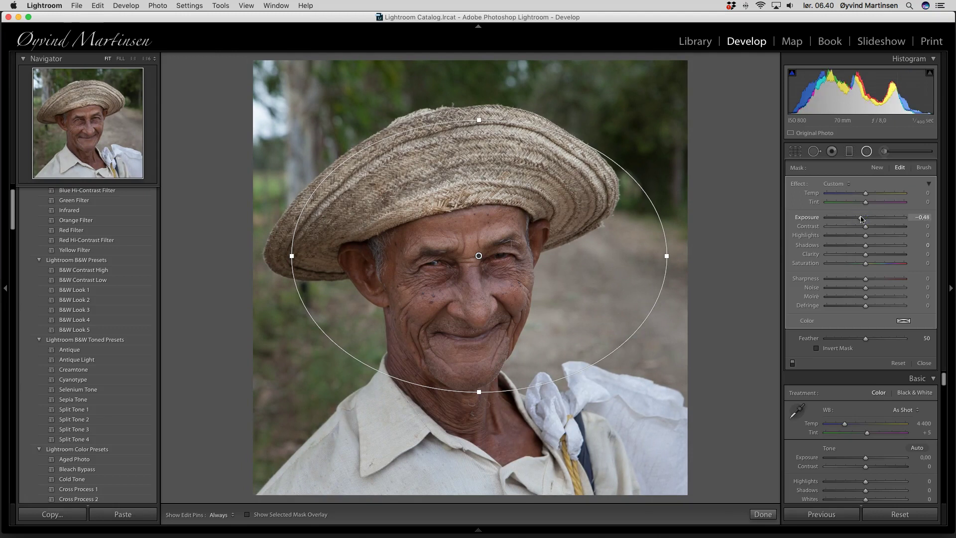
Try Invert Mask on the radial filter and turn it off again, set the exposure to -0.39, and close the filter.
{"action": "left_click", "coordinate": [817, 349]}
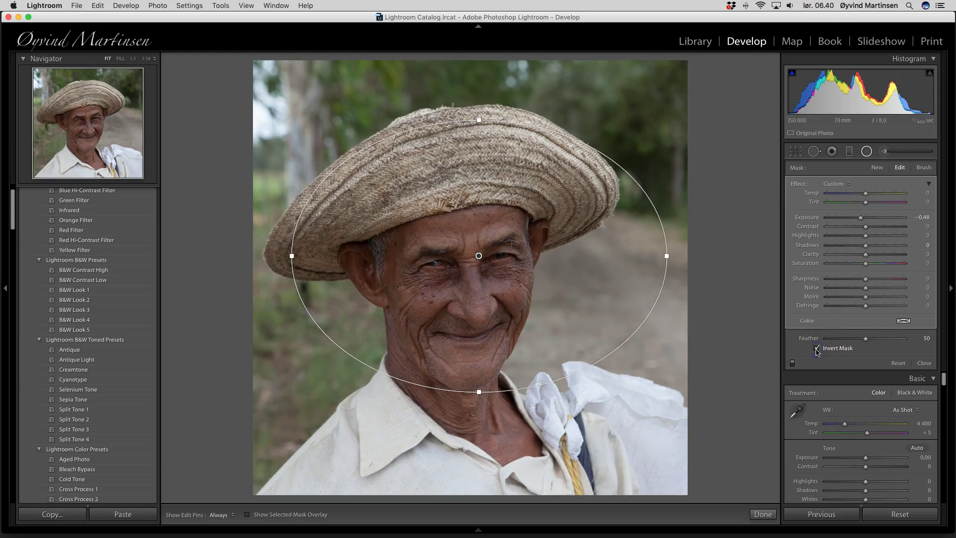
{"action": "mouse_move", "coordinate": [861, 217]}
{"action": "left_mouse_down"}
{"action": "mouse_move", "coordinate": [853, 218]}
{"action": "mouse_move", "coordinate": [861, 219]}
{"action": "left_mouse_up"}
{"action": "left_click", "coordinate": [817, 348]}
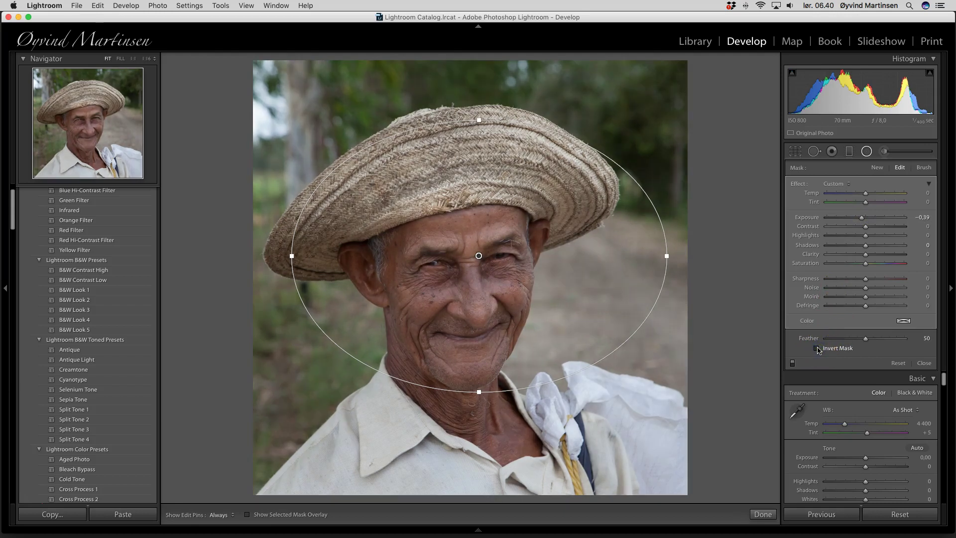
{"action": "left_click", "coordinate": [924, 363]}
{"action": "left_click", "coordinate": [924, 364]}
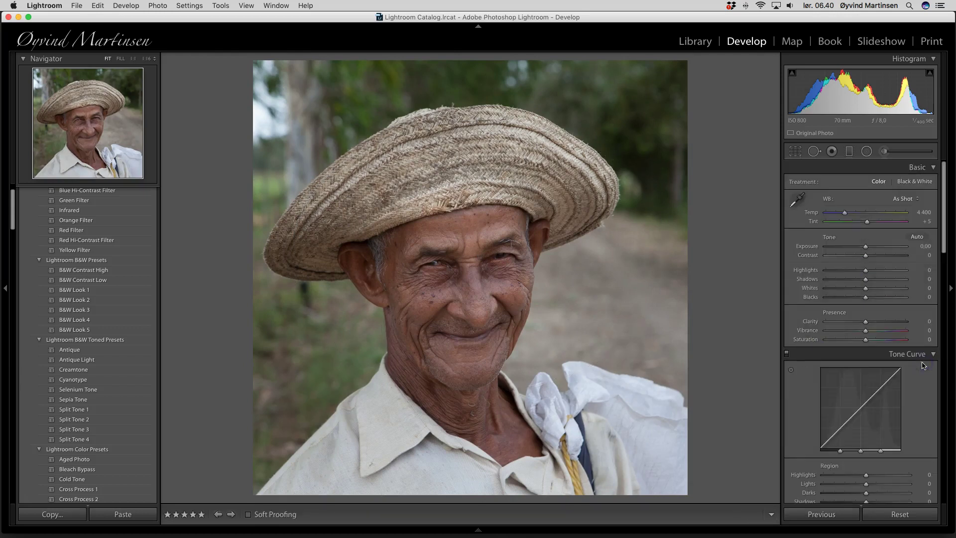
Paint over the background around the man using the Adjustment Brush with exposure -0.61 and size 17.
{"action": "left_click", "coordinate": [886, 152]}
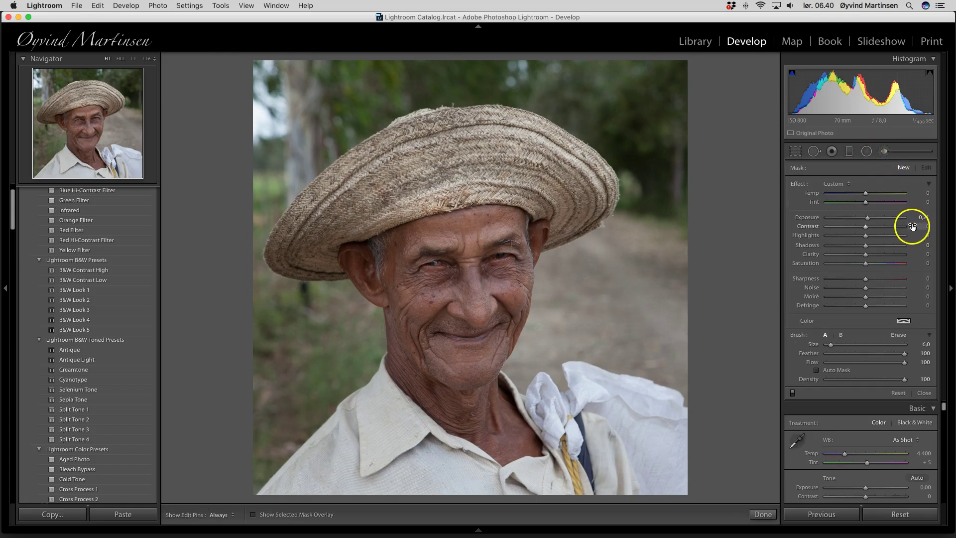
{"action": "left_click", "coordinate": [868, 219]}
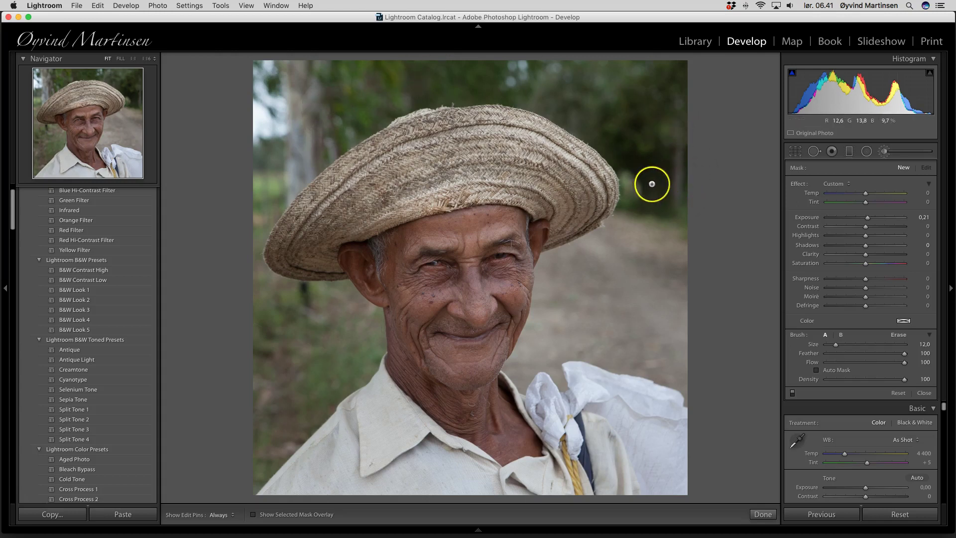
{"action": "left_click_drag", "start_coordinate": [866, 217], "coordinate": [867, 221]}
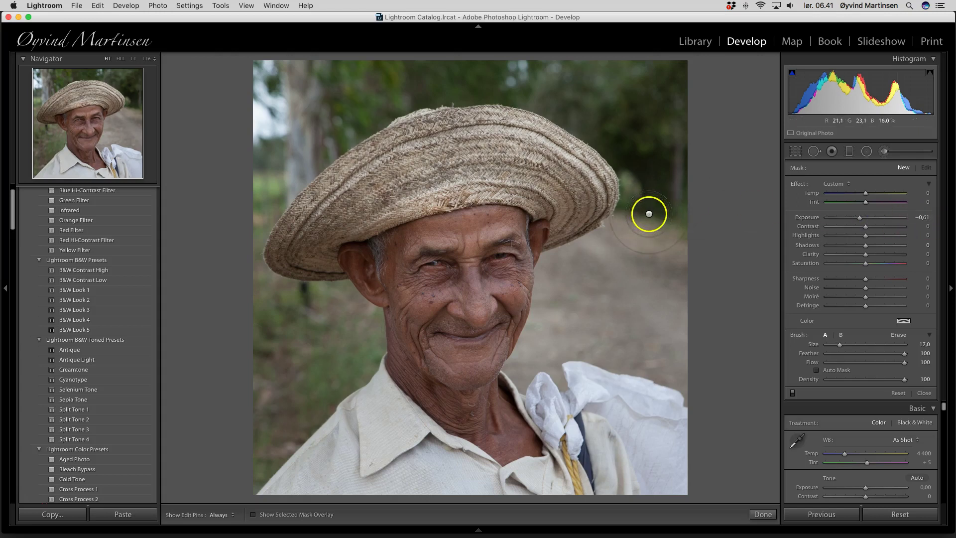
{"action": "key", "text": "h"}
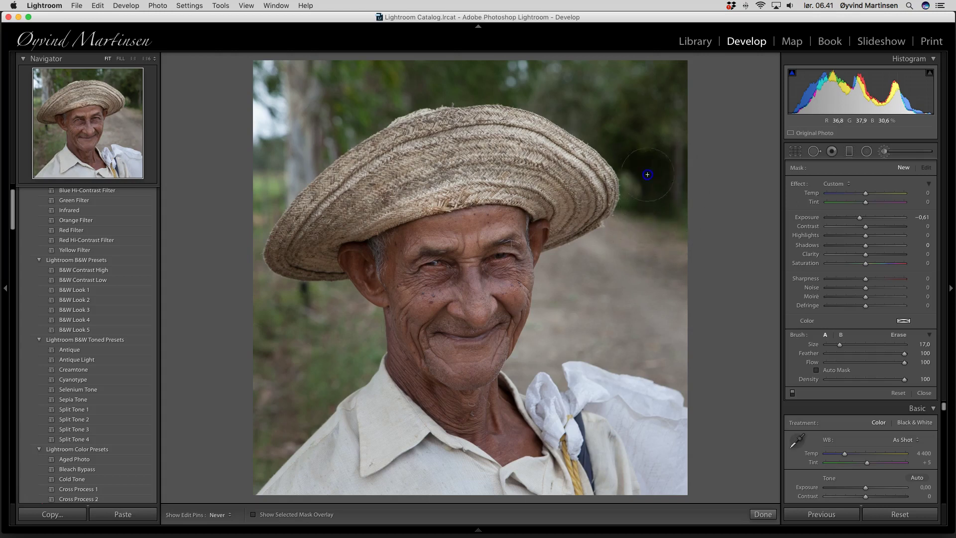
{"action": "left_click", "coordinate": [600, 87]}
{"action": "mouse_move", "coordinate": [601, 87]}
{"action": "left_mouse_down"}
{"action": "mouse_move", "coordinate": [297, 74]}
{"action": "mouse_move", "coordinate": [252, 102]}
{"action": "mouse_move", "coordinate": [250, 121]}
{"action": "mouse_move", "coordinate": [365, 99]}
{"action": "left_mouse_up"}
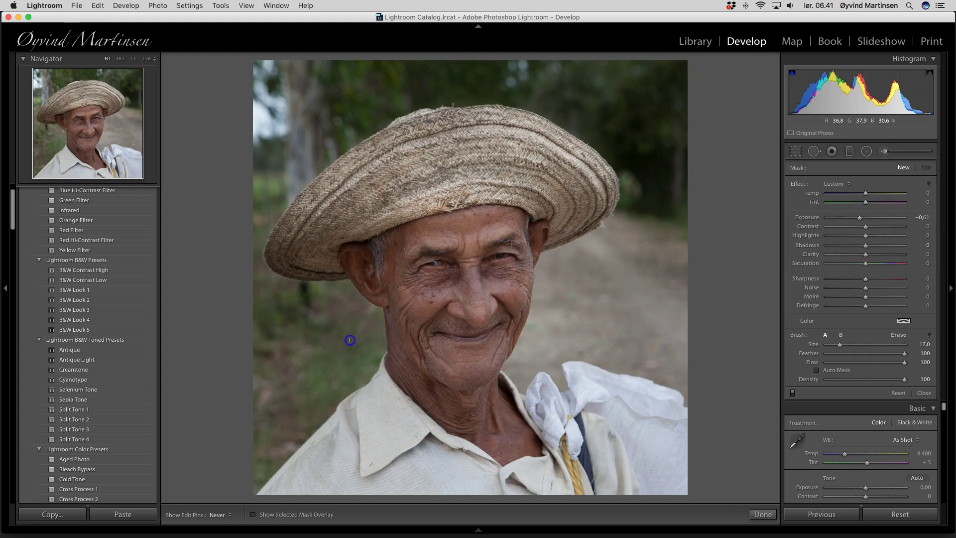
{"action": "left_click", "coordinate": [278, 420]}
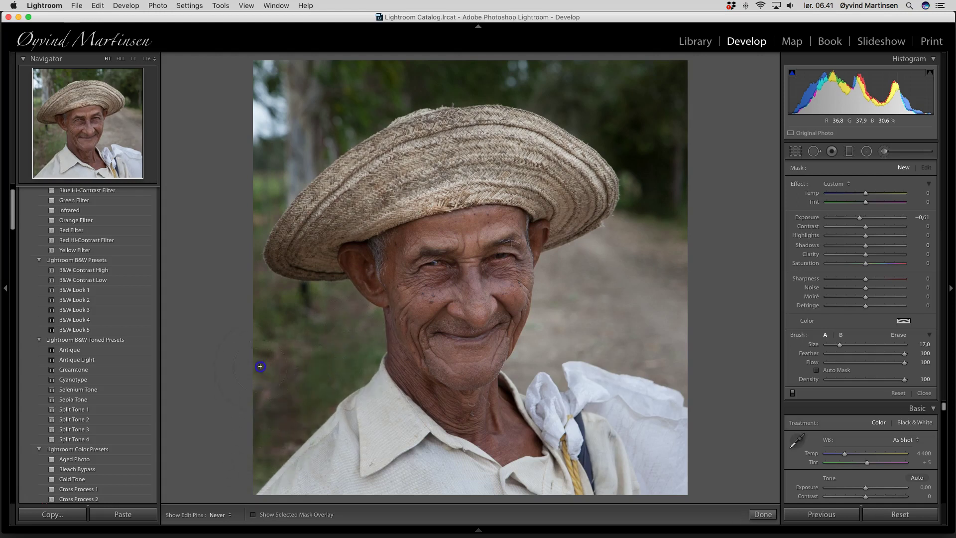
{"action": "mouse_move", "coordinate": [257, 433]}
{"action": "left_mouse_down"}
{"action": "mouse_move", "coordinate": [246, 348]}
{"action": "mouse_move", "coordinate": [254, 207]}
{"action": "mouse_move", "coordinate": [262, 137]}
{"action": "mouse_move", "coordinate": [296, 97]}
{"action": "mouse_move", "coordinate": [430, 76]}
{"action": "mouse_move", "coordinate": [657, 81]}
{"action": "mouse_move", "coordinate": [671, 103]}
{"action": "mouse_move", "coordinate": [666, 221]}
{"action": "mouse_move", "coordinate": [633, 243]}
{"action": "left_mouse_up"}
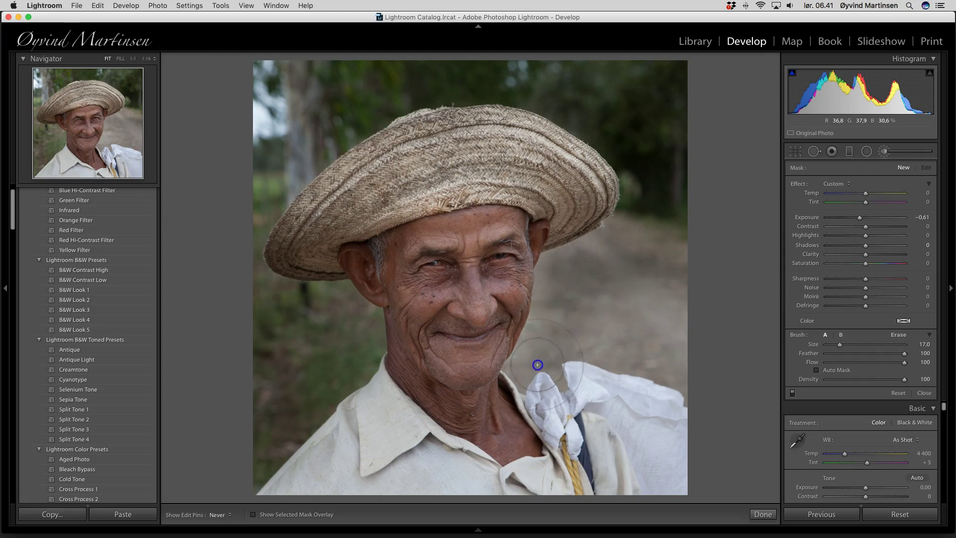
{"action": "left_click_drag", "start_coordinate": [563, 354], "coordinate": [672, 344]}
{"action": "left_click", "coordinate": [628, 271]}
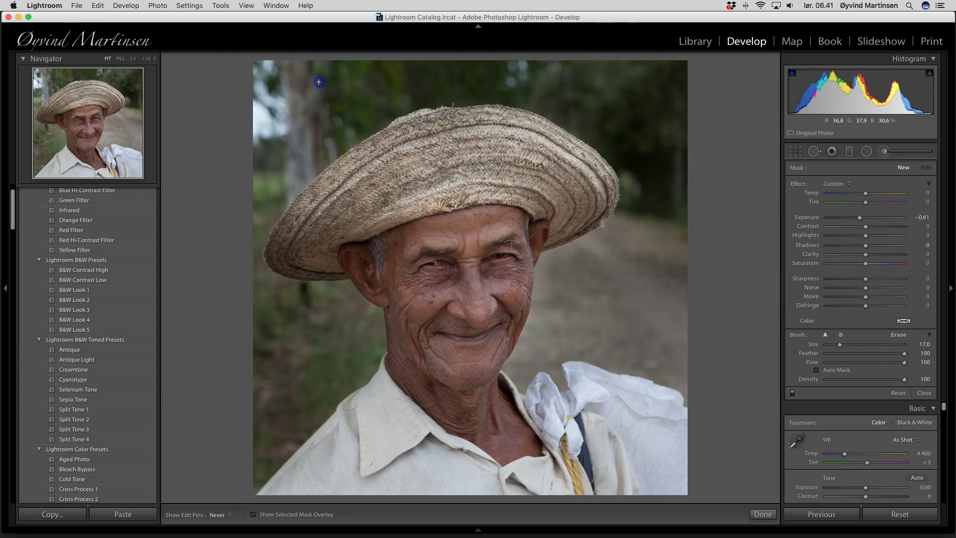
Set the exposure of the brushed background to -0.91 and close the Adjustment Brush.
{"action": "key", "text": "h"}
{"action": "left_click", "coordinate": [798, 82]}
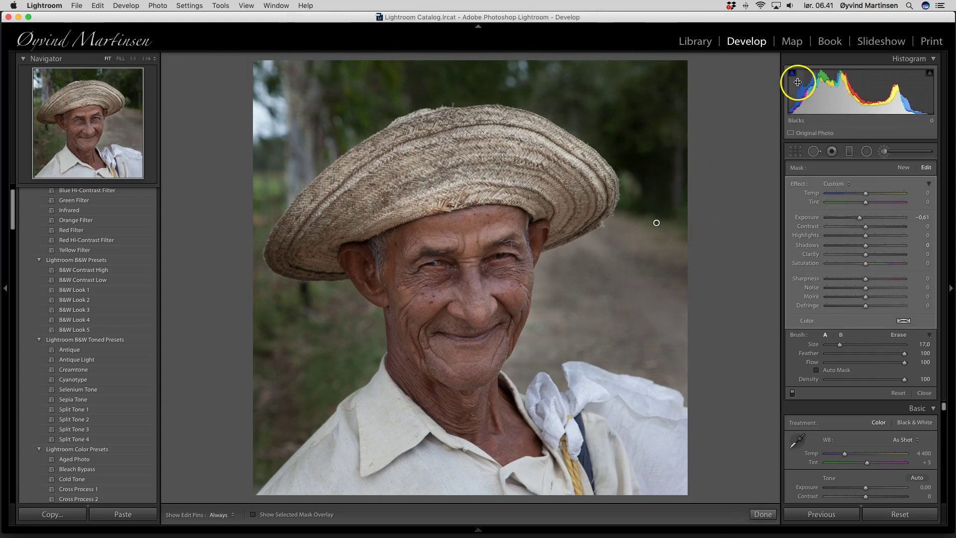
{"action": "left_click_drag", "start_coordinate": [858, 218], "coordinate": [858, 219]}
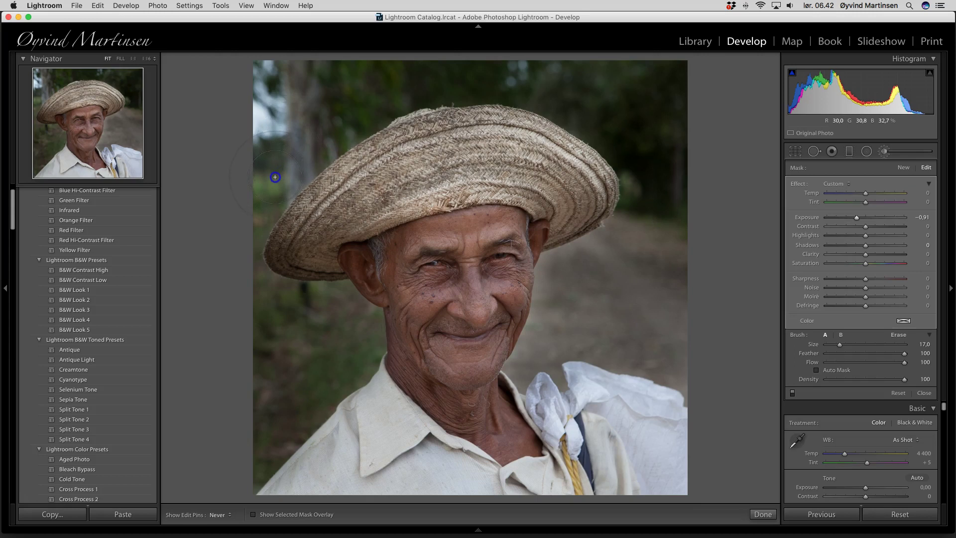
{"action": "key", "text": "h"}
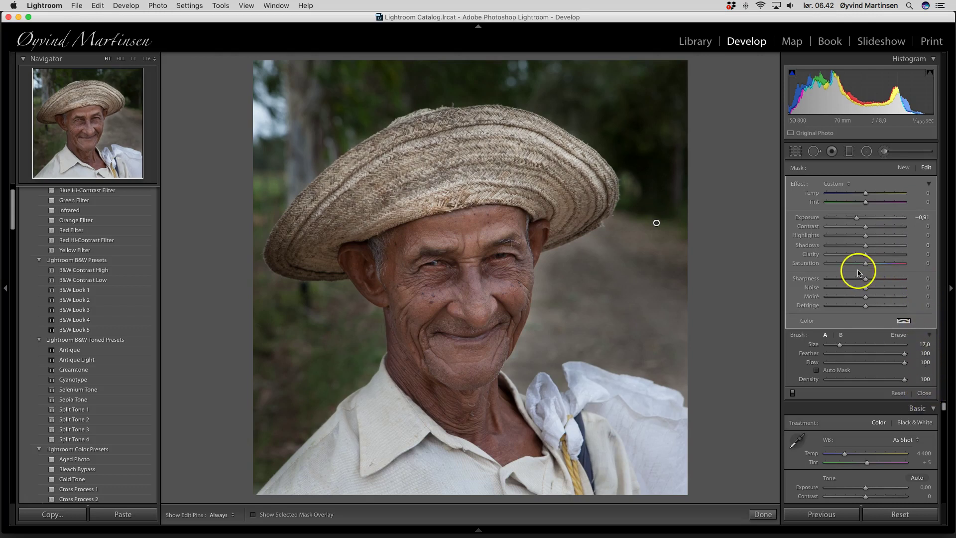
{"action": "left_click", "coordinate": [925, 393]}
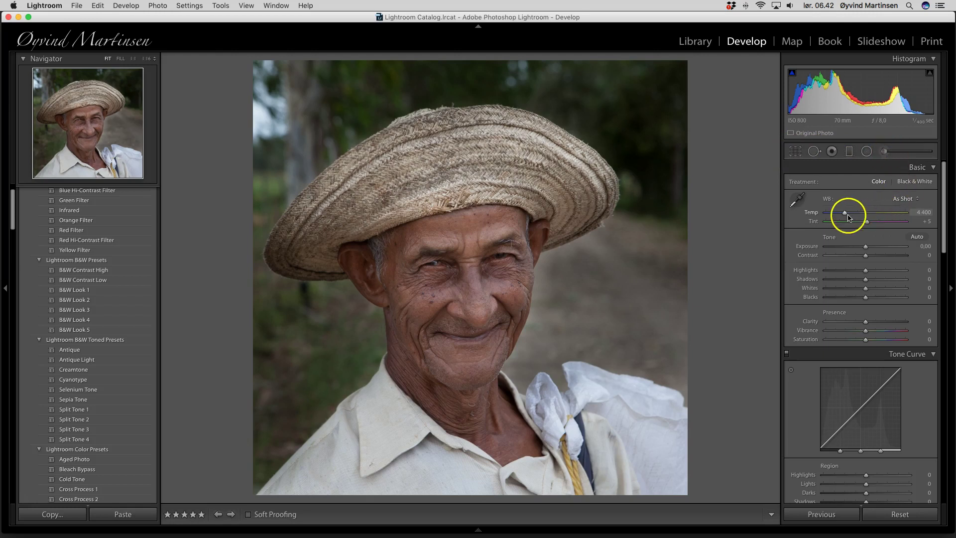
Set the white balance temperature to 4778 and convert the photo to Black & White.
{"action": "mouse_move", "coordinate": [845, 214]}
{"action": "left_mouse_down"}
{"action": "mouse_move", "coordinate": [869, 217]}
{"action": "mouse_move", "coordinate": [845, 216]}
{"action": "left_mouse_up"}
{"action": "left_click_drag", "start_coordinate": [848, 216], "coordinate": [849, 216]}
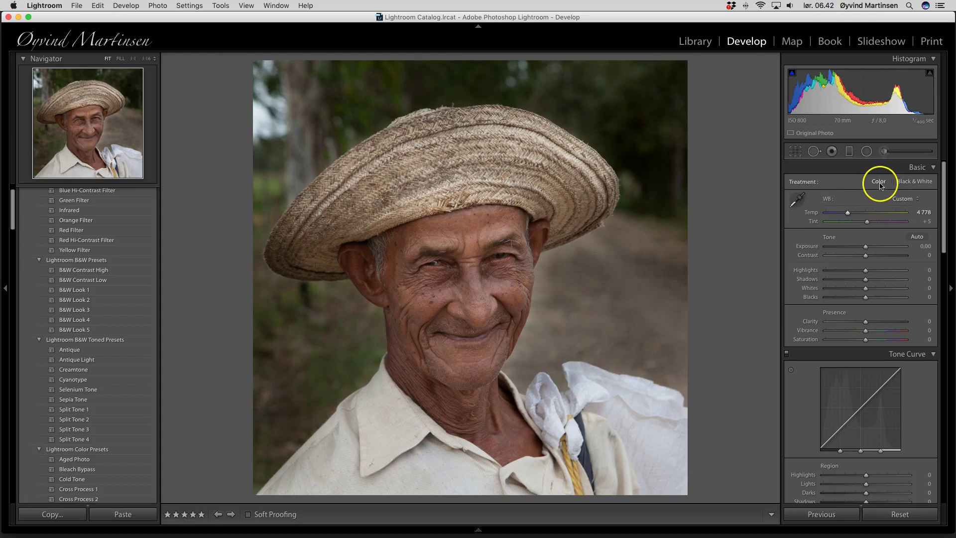
{"action": "left_click", "coordinate": [917, 184]}
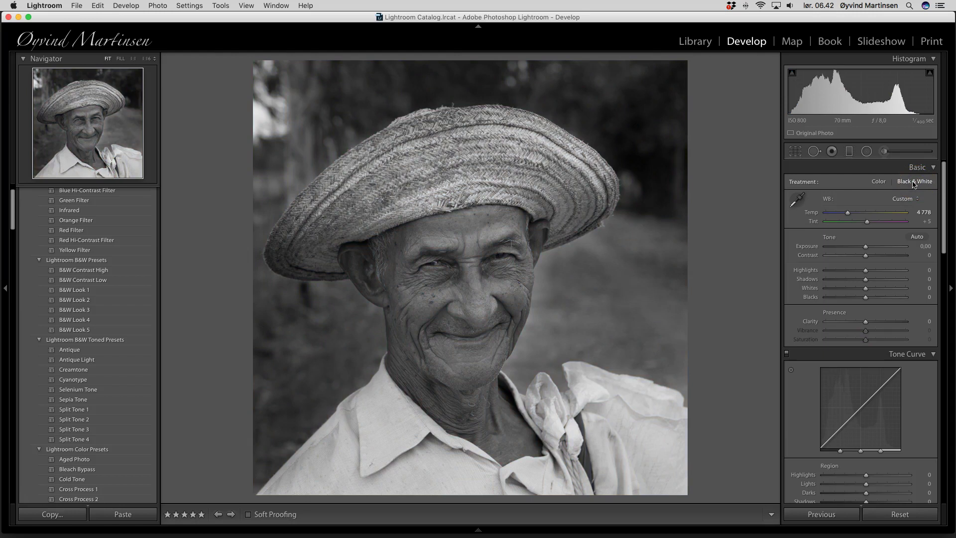
{"action": "left_click", "coordinate": [919, 184]}
{"action": "left_click_drag", "start_coordinate": [918, 183], "coordinate": [868, 249]}
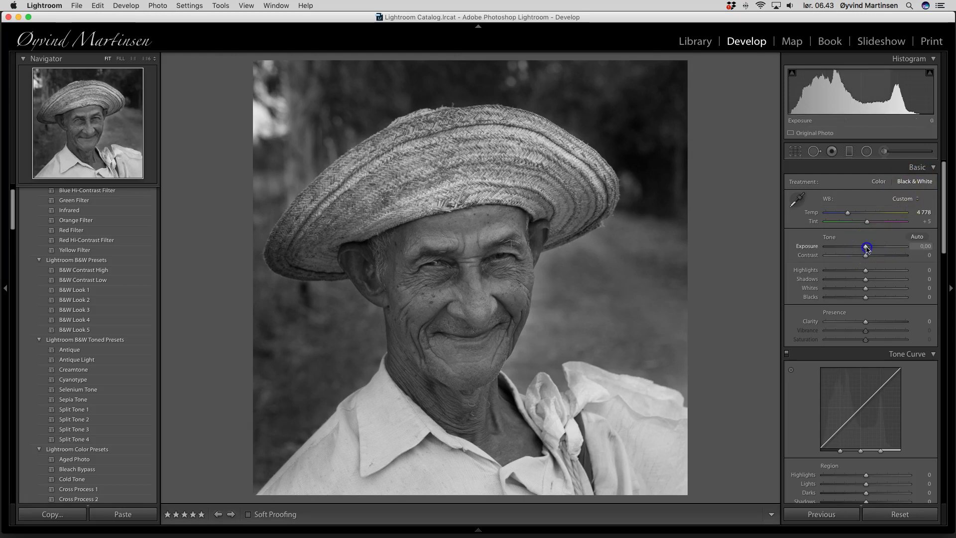
Try lowering the photo's overall exposure to -2.20, and reset it to 0.
{"action": "mouse_move", "coordinate": [867, 249]}
{"action": "left_mouse_down"}
{"action": "mouse_move", "coordinate": [856, 249]}
{"action": "mouse_move", "coordinate": [865, 250]}
{"action": "left_mouse_up"}
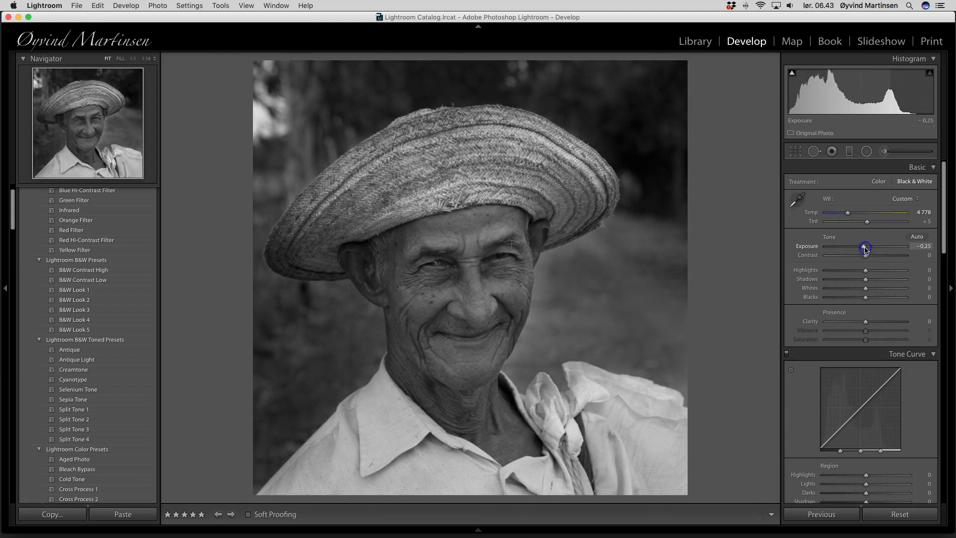
{"action": "left_click_drag", "start_coordinate": [866, 249], "coordinate": [851, 250]}
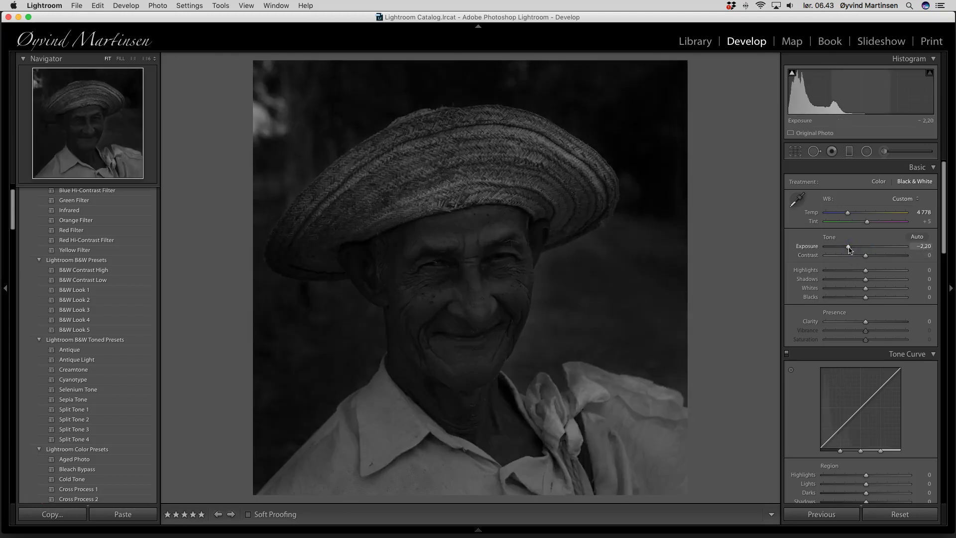
{"action": "double_click", "coordinate": [850, 248]}
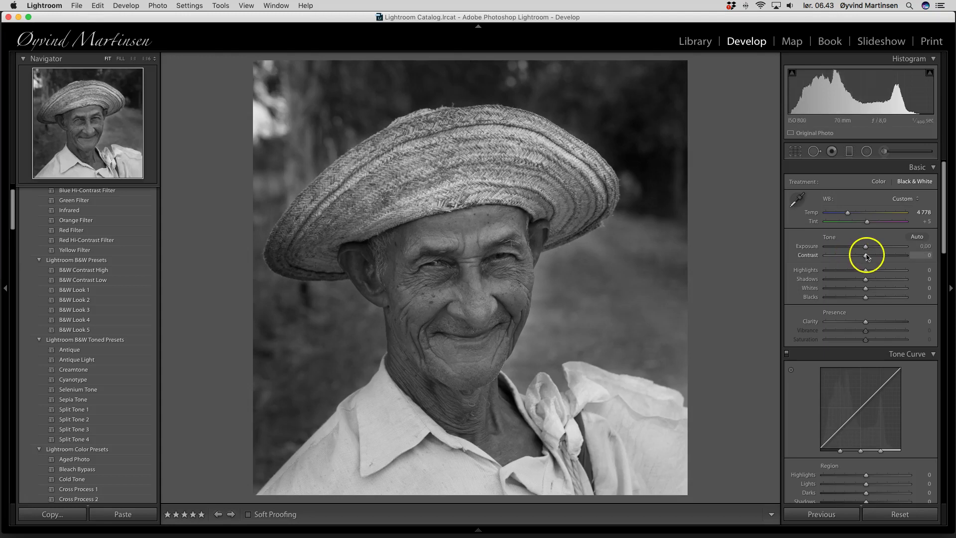
Set the photo's contrast to +28 and its highlights to +3.
{"action": "mouse_move", "coordinate": [865, 255]}
{"action": "left_mouse_down"}
{"action": "mouse_move", "coordinate": [875, 257]}
{"action": "mouse_move", "coordinate": [820, 258]}
{"action": "mouse_move", "coordinate": [954, 267]}
{"action": "mouse_move", "coordinate": [867, 260]}
{"action": "mouse_move", "coordinate": [877, 262]}
{"action": "left_mouse_up"}
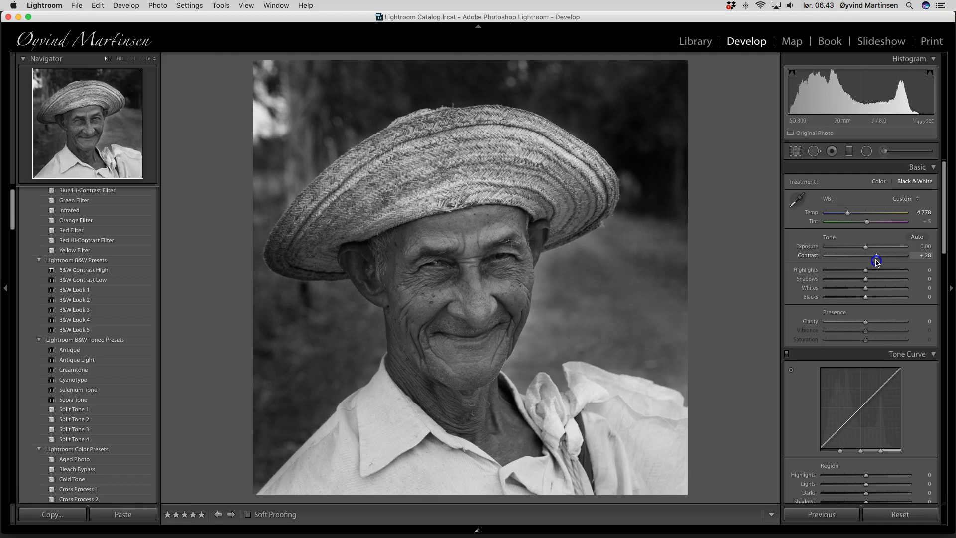
{"action": "left_click_drag", "start_coordinate": [877, 261], "coordinate": [876, 263]}
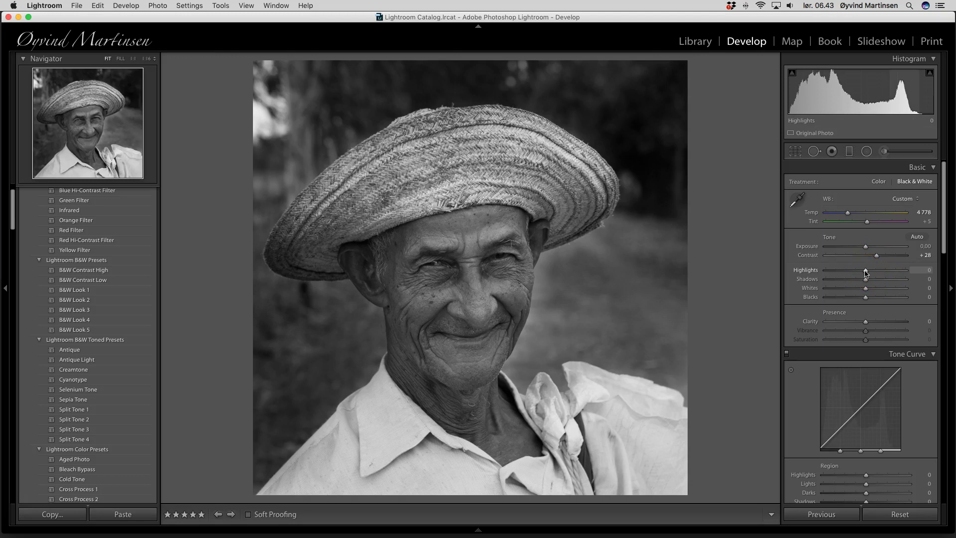
{"action": "mouse_move", "coordinate": [865, 272]}
{"action": "left_mouse_down"}
{"action": "mouse_move", "coordinate": [914, 269]}
{"action": "mouse_move", "coordinate": [817, 271]}
{"action": "mouse_move", "coordinate": [893, 271]}
{"action": "mouse_move", "coordinate": [841, 271]}
{"action": "mouse_move", "coordinate": [867, 273]}
{"action": "left_mouse_up"}
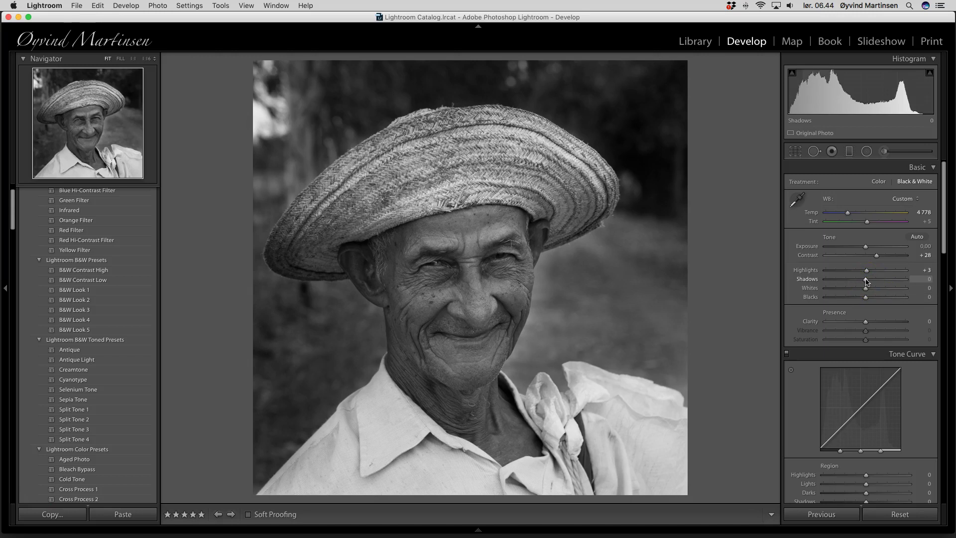
Try the Shadows and Whites adjustments with the whites clipping preview, leaving both values at 0.
{"action": "mouse_move", "coordinate": [866, 280]}
{"action": "left_mouse_down"}
{"action": "mouse_move", "coordinate": [914, 283]}
{"action": "mouse_move", "coordinate": [825, 281]}
{"action": "mouse_move", "coordinate": [867, 287]}
{"action": "left_mouse_up"}
{"action": "left_click_drag", "start_coordinate": [867, 287], "coordinate": [865, 294]}
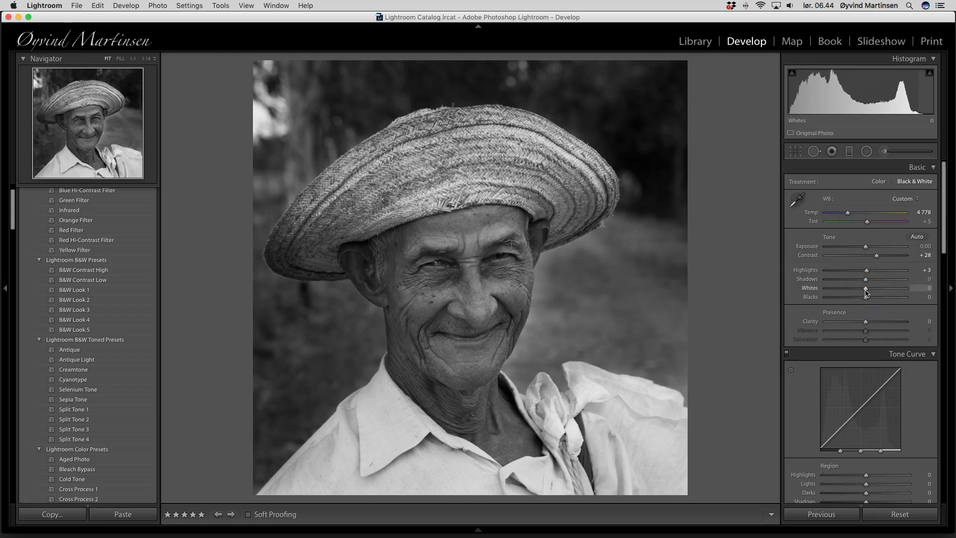
{"action": "mouse_move", "coordinate": [866, 290]}
{"action": "left_mouse_down"}
{"action": "mouse_move", "coordinate": [815, 289]}
{"action": "mouse_move", "coordinate": [867, 291]}
{"action": "left_mouse_up"}
{"action": "key", "text": "alt"}
{"action": "left_click", "coordinate": [866, 291], "text": "alt"}
{"action": "left_click_drag", "start_coordinate": [866, 291], "coordinate": [867, 292]}
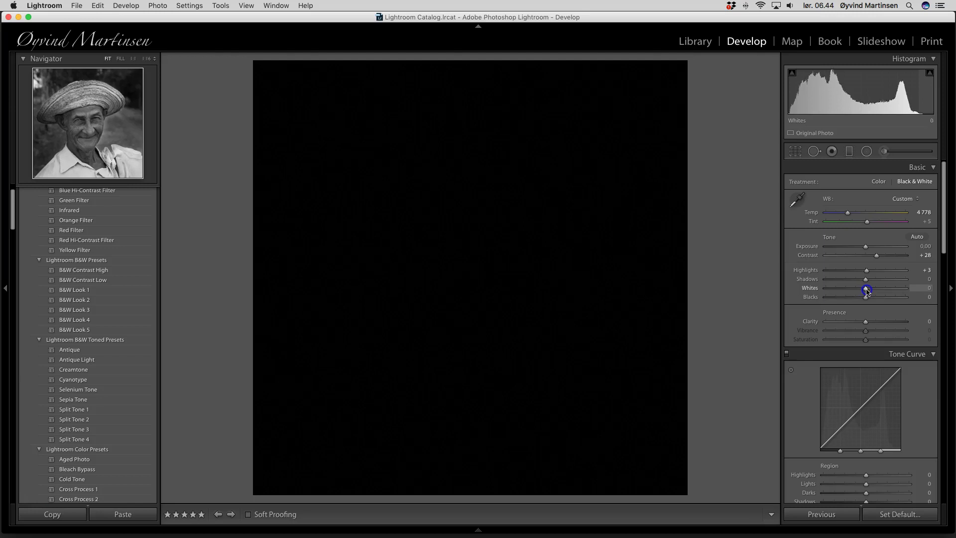
{"action": "mouse_move", "coordinate": [867, 291]}
{"action": "left_mouse_down"}
{"action": "mouse_move", "coordinate": [911, 292]}
{"action": "mouse_move", "coordinate": [867, 291]}
{"action": "left_mouse_up"}
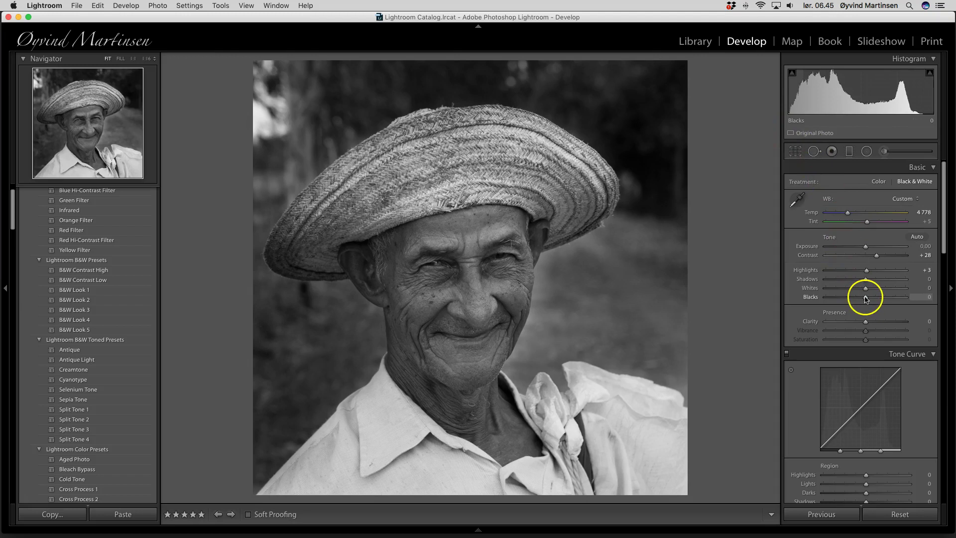
Set the photo's blacks to -10 and its clarity to +25.
{"action": "mouse_move", "coordinate": [866, 298]}
{"action": "left_mouse_down"}
{"action": "mouse_move", "coordinate": [821, 297]}
{"action": "mouse_move", "coordinate": [918, 301]}
{"action": "mouse_move", "coordinate": [863, 299]}
{"action": "left_mouse_up"}
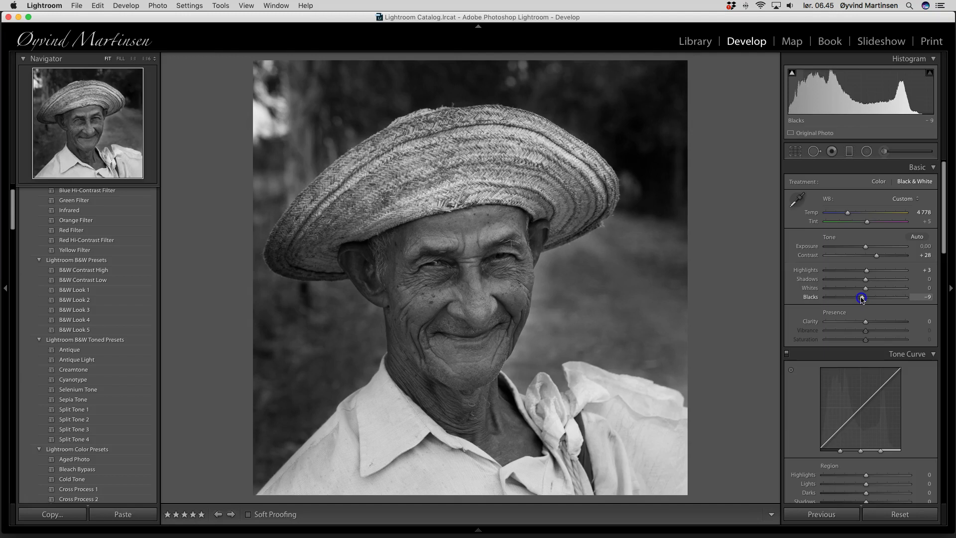
{"action": "left_click_drag", "start_coordinate": [863, 299], "coordinate": [862, 298]}
{"action": "scroll", "coordinate": [880, 302], "scroll_direction": "down", "scroll_amount": 3}
{"action": "left_click", "coordinate": [865, 255]}
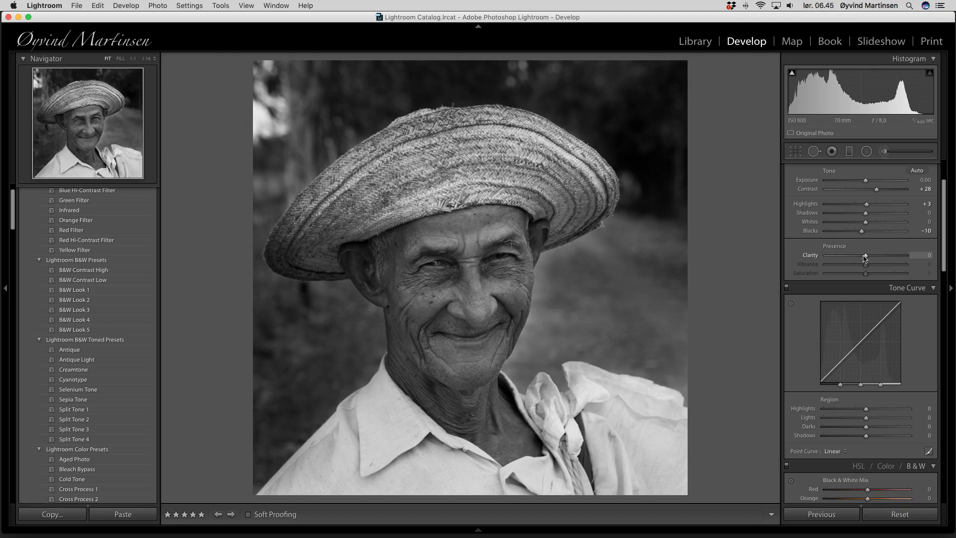
{"action": "scroll", "coordinate": [865, 258], "scroll_direction": "down", "scroll_amount": 1}
{"action": "left_click", "coordinate": [867, 255]}
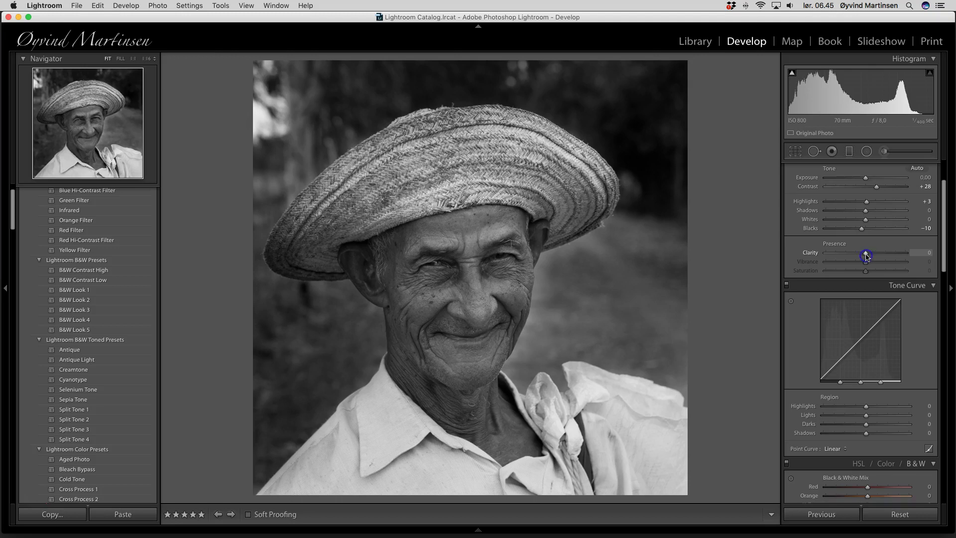
{"action": "mouse_move", "coordinate": [867, 255]}
{"action": "left_mouse_down"}
{"action": "mouse_move", "coordinate": [916, 253]}
{"action": "mouse_move", "coordinate": [814, 252]}
{"action": "mouse_move", "coordinate": [867, 255]}
{"action": "left_mouse_up"}
{"action": "left_click_drag", "start_coordinate": [868, 255], "coordinate": [874, 256]}
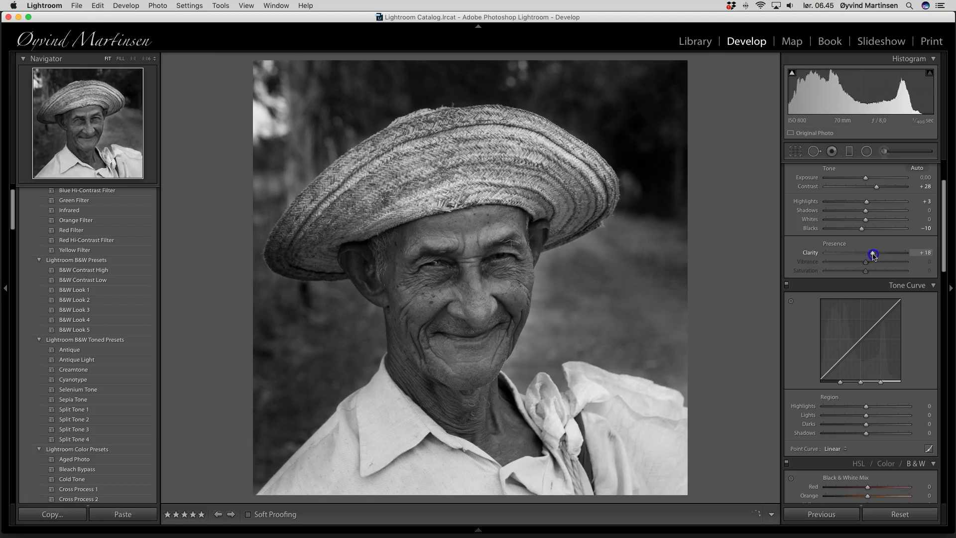
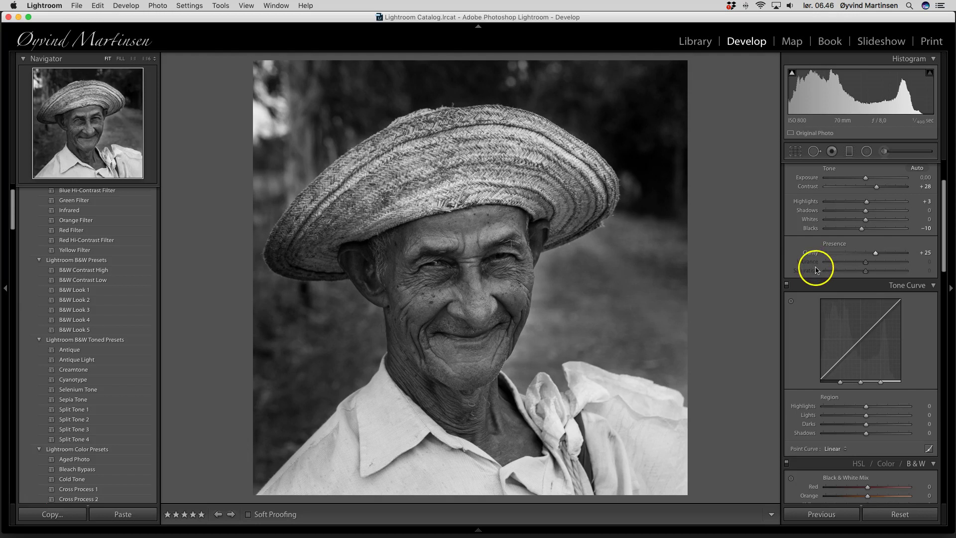
Set the tone curve's Highlights region to +7 and its Lights region to +3.
{"action": "scroll", "coordinate": [920, 315], "scroll_direction": "down", "scroll_amount": 4}
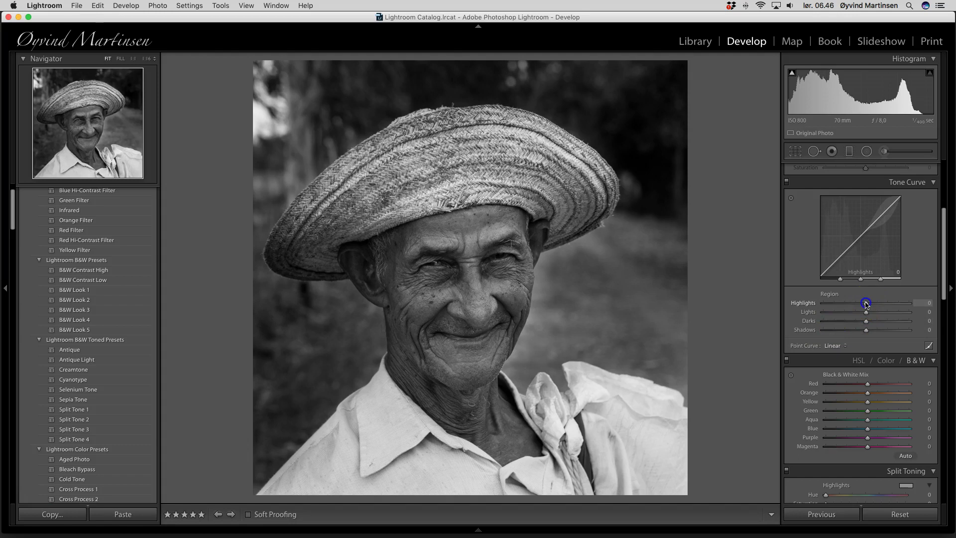
{"action": "mouse_move", "coordinate": [866, 304]}
{"action": "left_mouse_down"}
{"action": "mouse_move", "coordinate": [904, 305]}
{"action": "mouse_move", "coordinate": [868, 307]}
{"action": "left_mouse_up"}
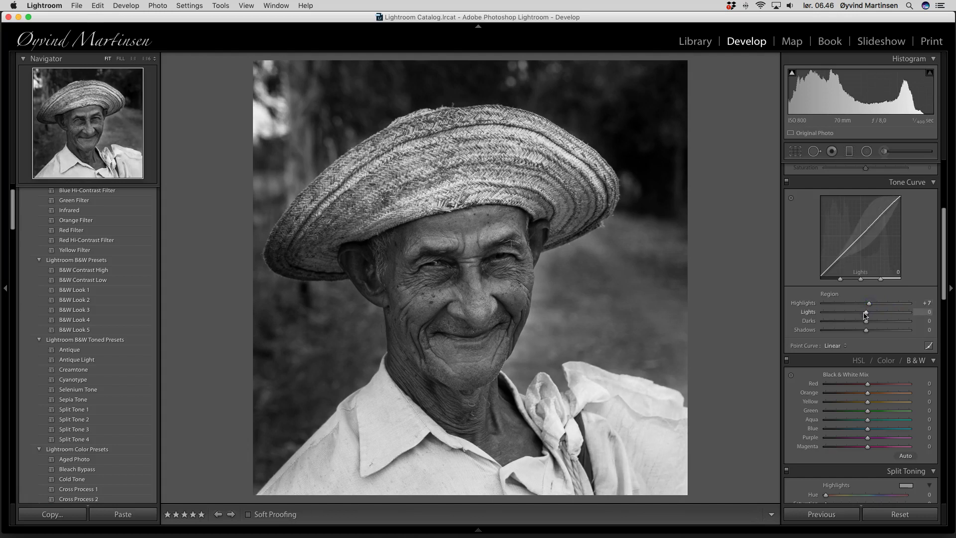
{"action": "left_click_drag", "start_coordinate": [866, 314], "coordinate": [867, 314]}
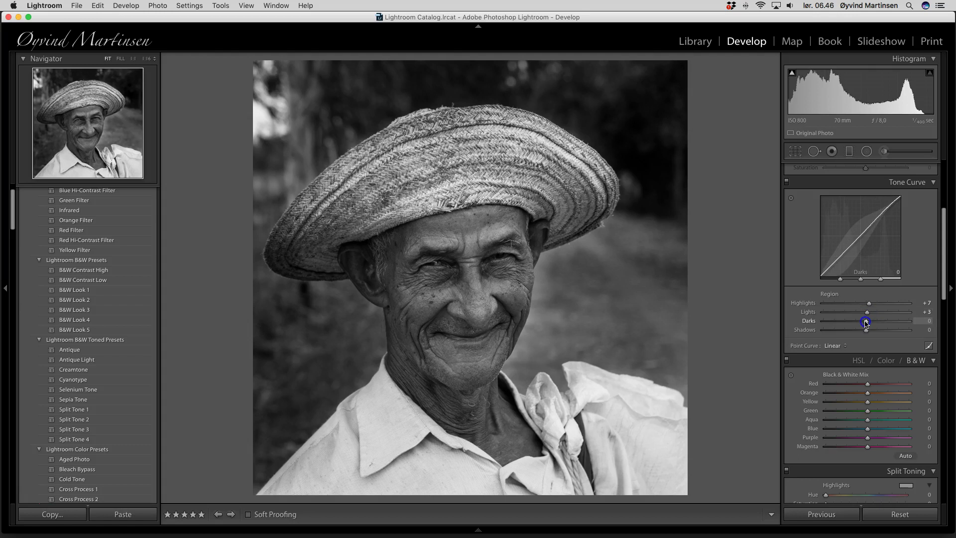
Set both the Darks and the Shadows region of the tone curve to -2.
{"action": "left_click_drag", "start_coordinate": [866, 322], "coordinate": [865, 322]}
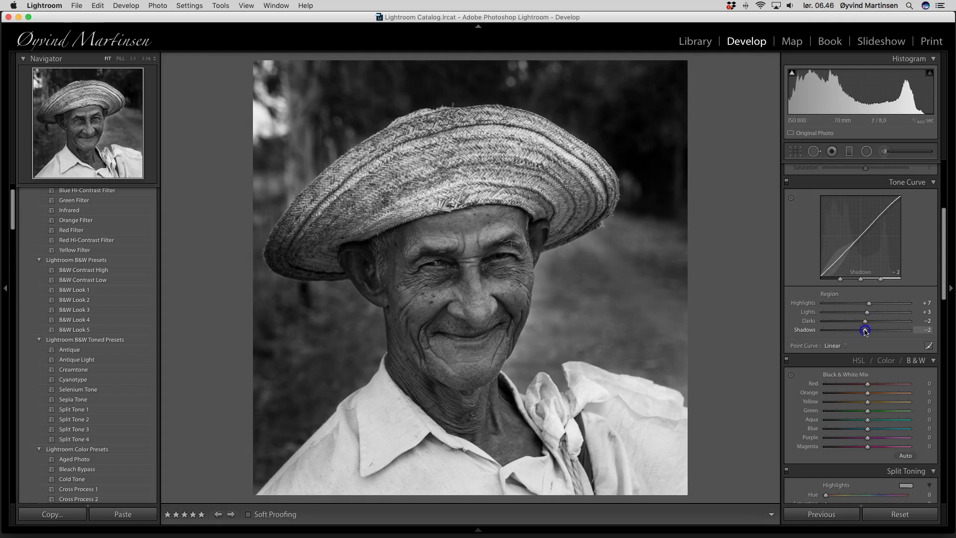
{"action": "left_click_drag", "start_coordinate": [865, 331], "coordinate": [867, 329]}
Set Green in the Black & White Mix to -40.
{"action": "scroll", "coordinate": [872, 330], "scroll_direction": "down", "scroll_amount": 5}
{"action": "scroll", "coordinate": [872, 330], "scroll_direction": "down", "scroll_amount": 5}
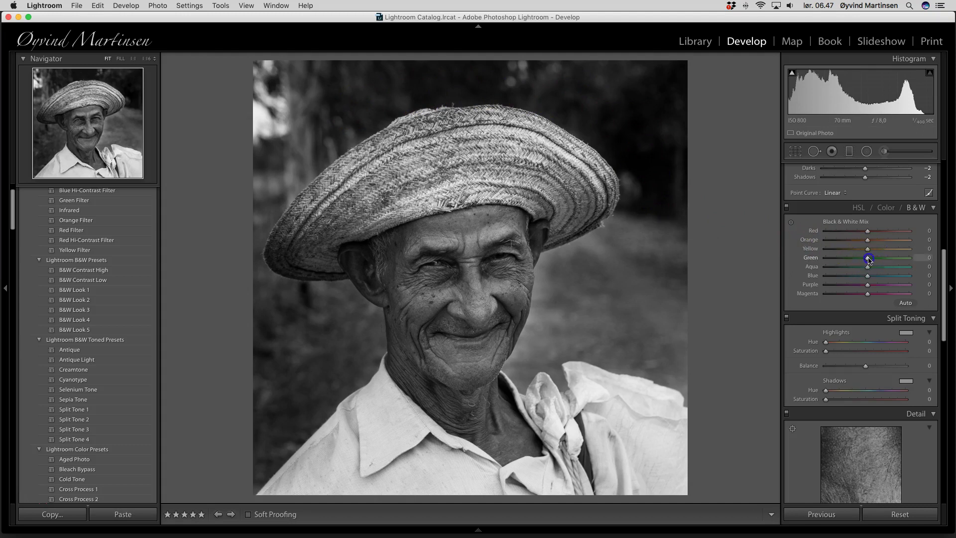
{"action": "mouse_move", "coordinate": [867, 258]}
{"action": "left_mouse_down"}
{"action": "mouse_move", "coordinate": [814, 259]}
{"action": "mouse_move", "coordinate": [936, 267]}
{"action": "mouse_move", "coordinate": [852, 262]}
{"action": "left_mouse_up"}
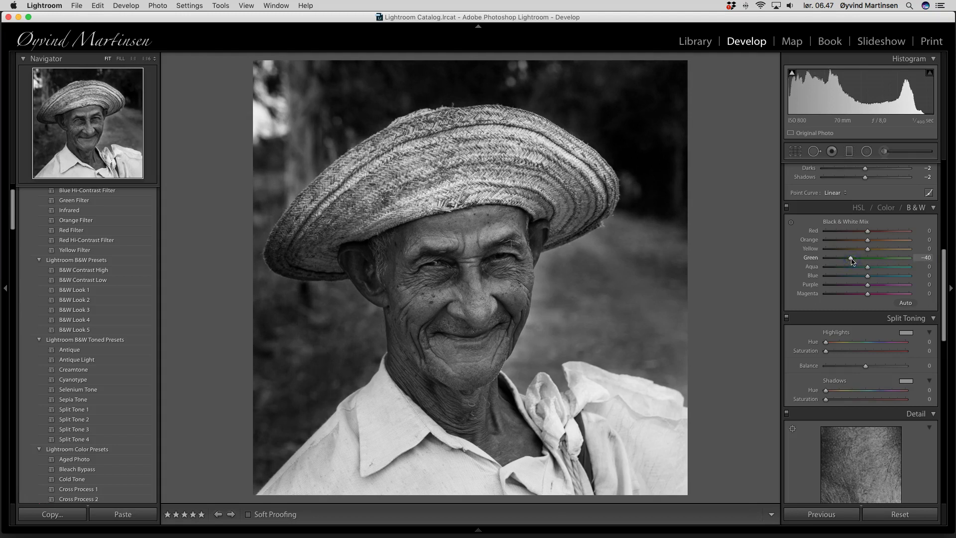
Try the Orange adjustment in the Black & White Mix, leaving it at 0.
{"action": "left_click", "coordinate": [868, 241]}
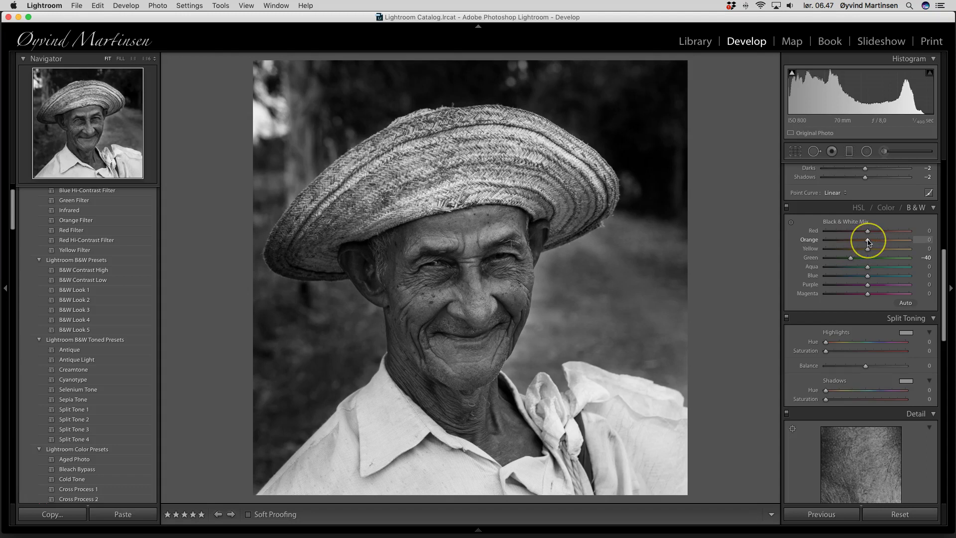
{"action": "mouse_move", "coordinate": [868, 242]}
{"action": "left_mouse_down"}
{"action": "mouse_move", "coordinate": [820, 243]}
{"action": "mouse_move", "coordinate": [918, 248]}
{"action": "mouse_move", "coordinate": [869, 242]}
{"action": "left_mouse_up"}
{"action": "left_click", "coordinate": [884, 224]}
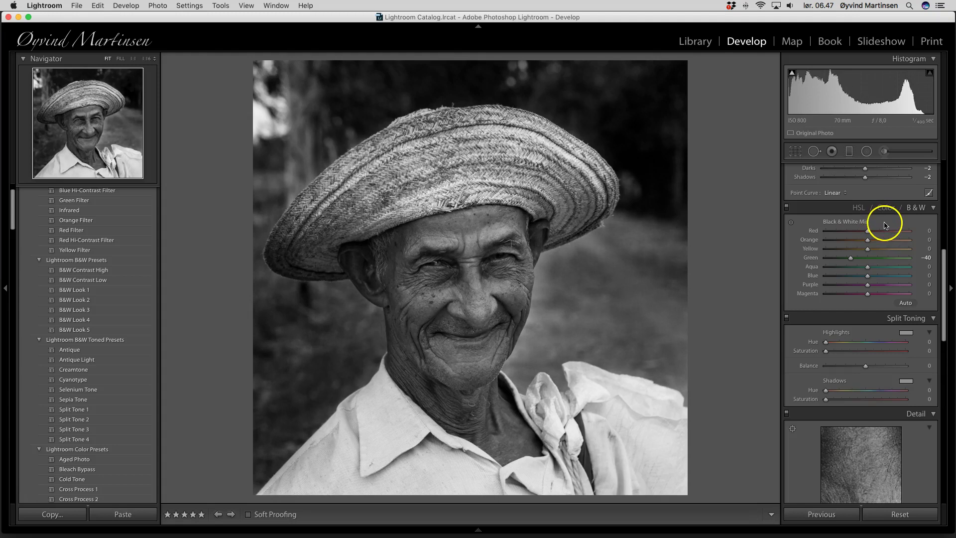
{"action": "left_click", "coordinate": [885, 278]}
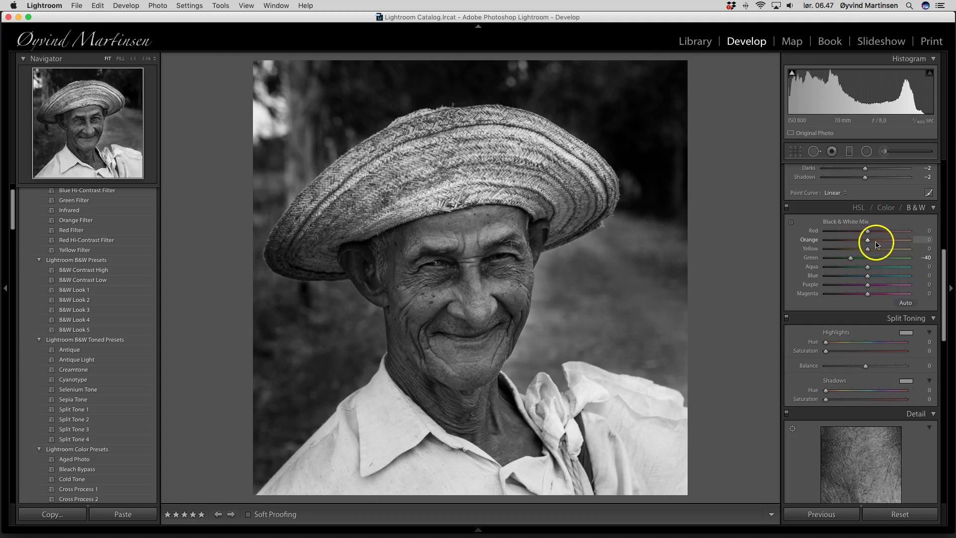
{"action": "left_click", "coordinate": [882, 259]}
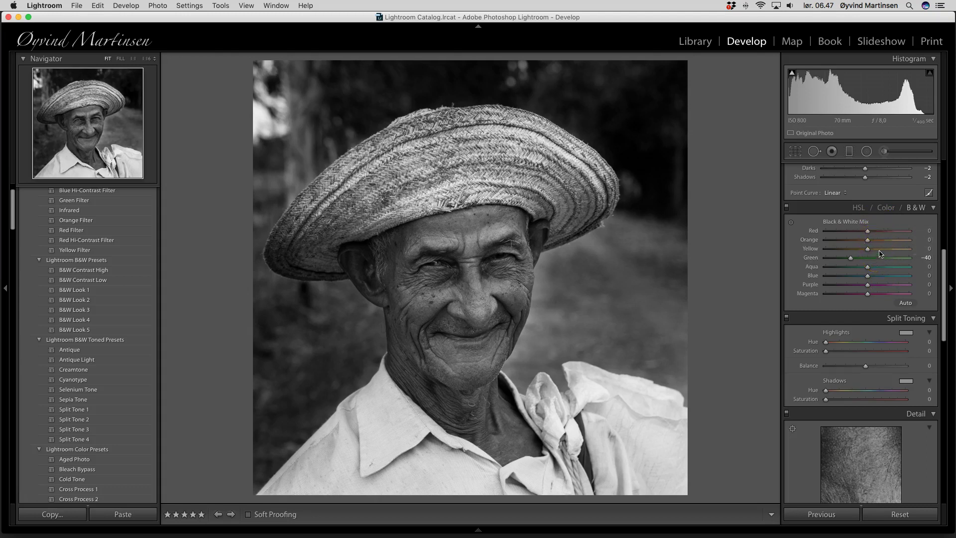
{"action": "left_click", "coordinate": [879, 244]}
Split-tone the portrait with highlights at hue 45 and saturation 17, and shadows at hue 44 and saturation 14.
{"action": "scroll", "coordinate": [876, 347], "scroll_direction": "down", "scroll_amount": 2}
{"action": "scroll", "coordinate": [876, 347], "scroll_direction": "down", "scroll_amount": 1}
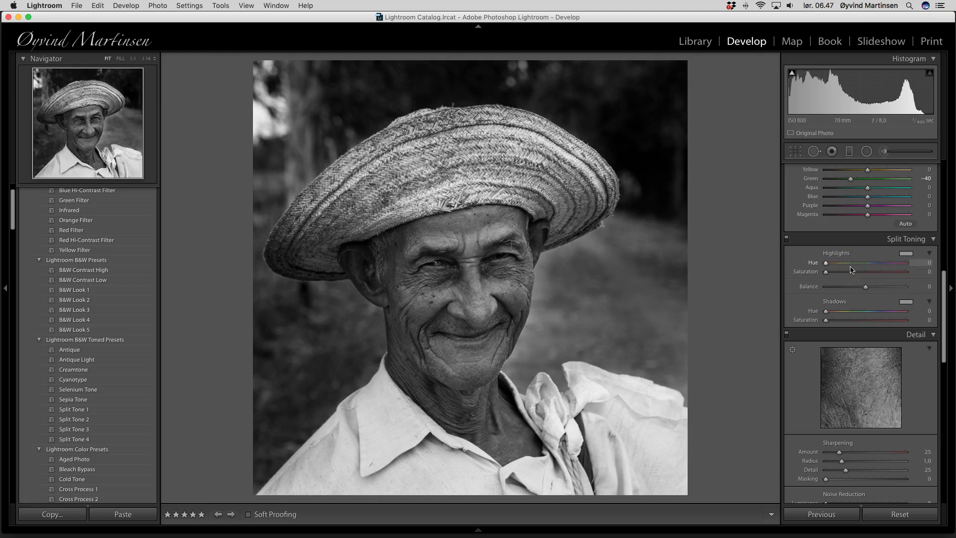
{"action": "left_click", "coordinate": [825, 263]}
{"action": "left_click_drag", "start_coordinate": [827, 265], "coordinate": [836, 264]}
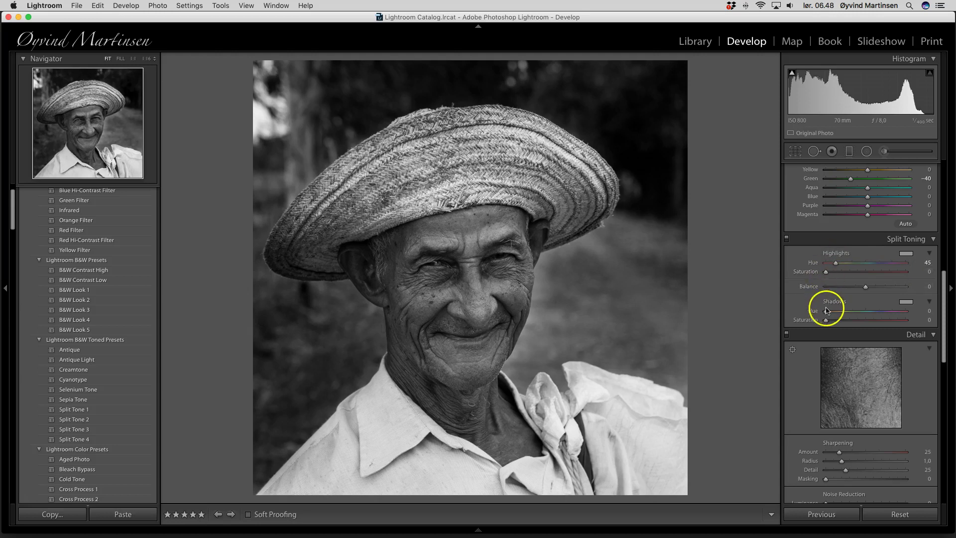
{"action": "left_click_drag", "start_coordinate": [827, 311], "coordinate": [831, 313]}
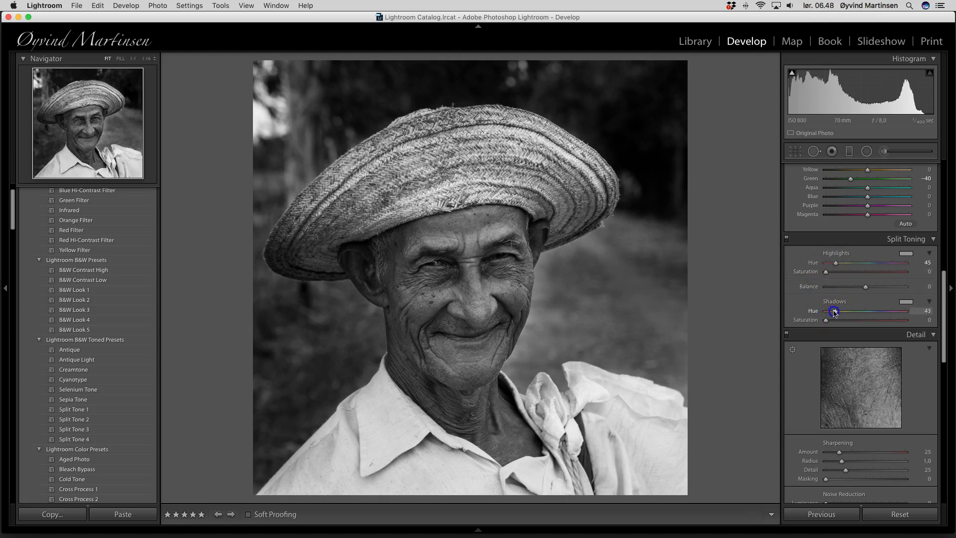
{"action": "left_click_drag", "start_coordinate": [835, 312], "coordinate": [835, 312]}
{"action": "left_click_drag", "start_coordinate": [826, 271], "coordinate": [839, 272]}
{"action": "left_click_drag", "start_coordinate": [826, 321], "coordinate": [838, 324]}
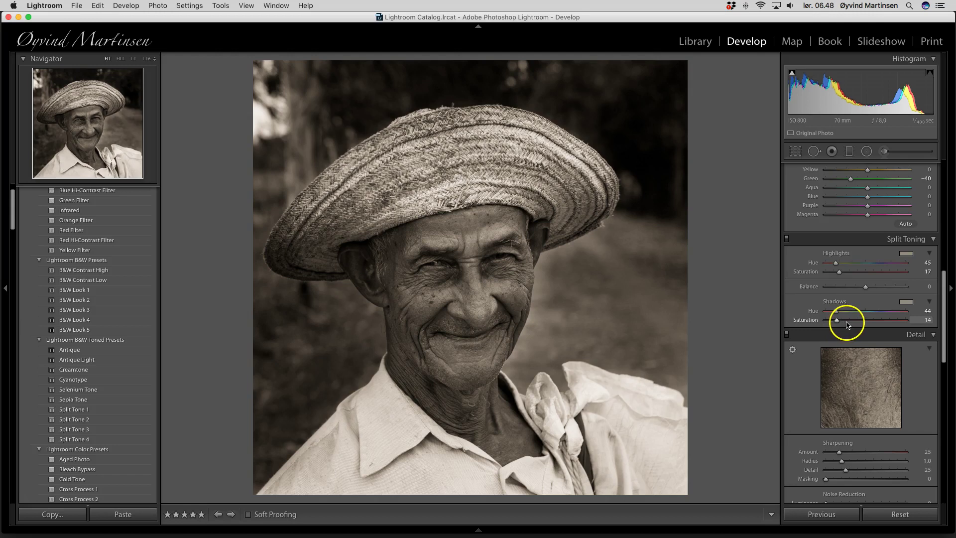
Try the split toning Balance adjustment, leaving it at 0.
{"action": "left_click", "coordinate": [866, 288]}
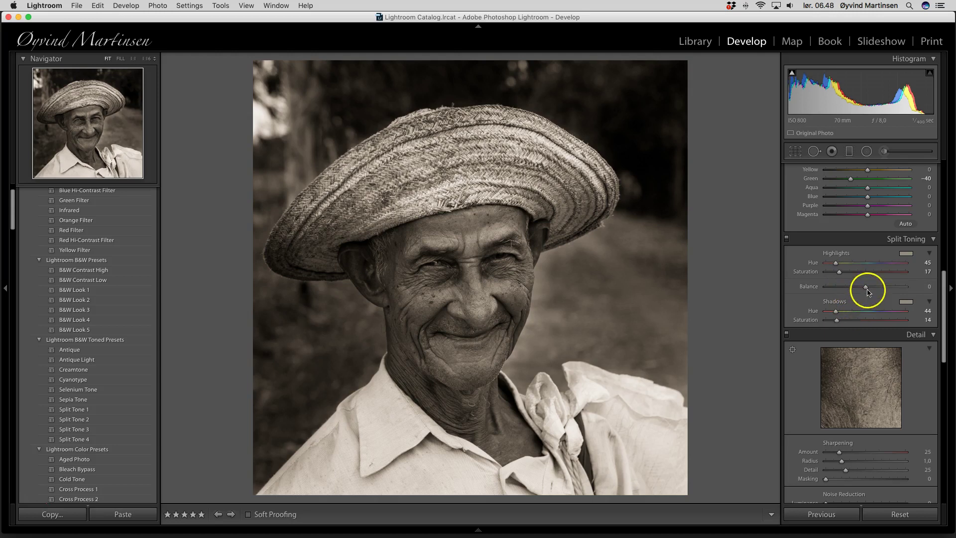
{"action": "mouse_move", "coordinate": [866, 288]}
{"action": "left_mouse_down"}
{"action": "mouse_move", "coordinate": [827, 289]}
{"action": "mouse_move", "coordinate": [894, 289]}
{"action": "mouse_move", "coordinate": [861, 290]}
{"action": "left_mouse_up"}
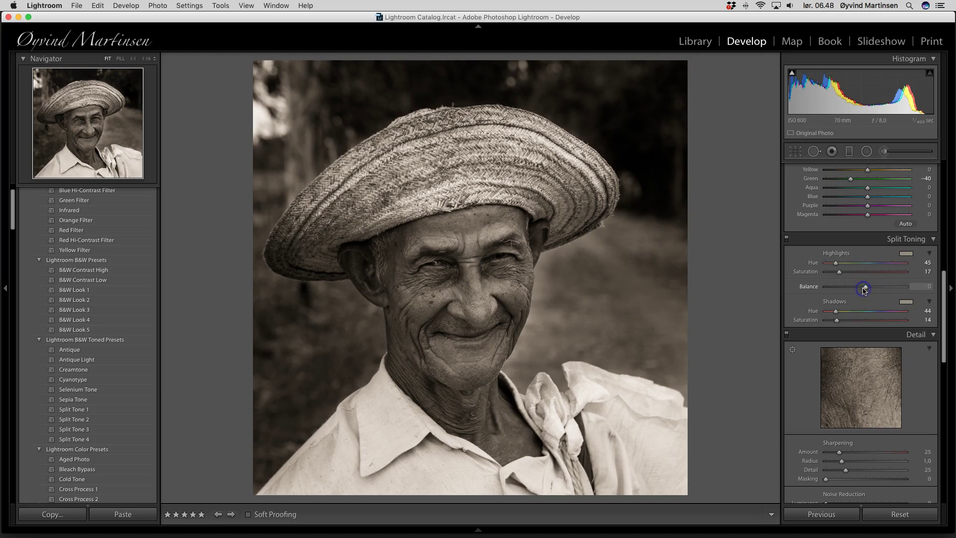
Set the portrait's sharpening Amount to 58 and Radius to 1.1.
{"action": "scroll", "coordinate": [871, 299], "scroll_direction": "down", "scroll_amount": 5}
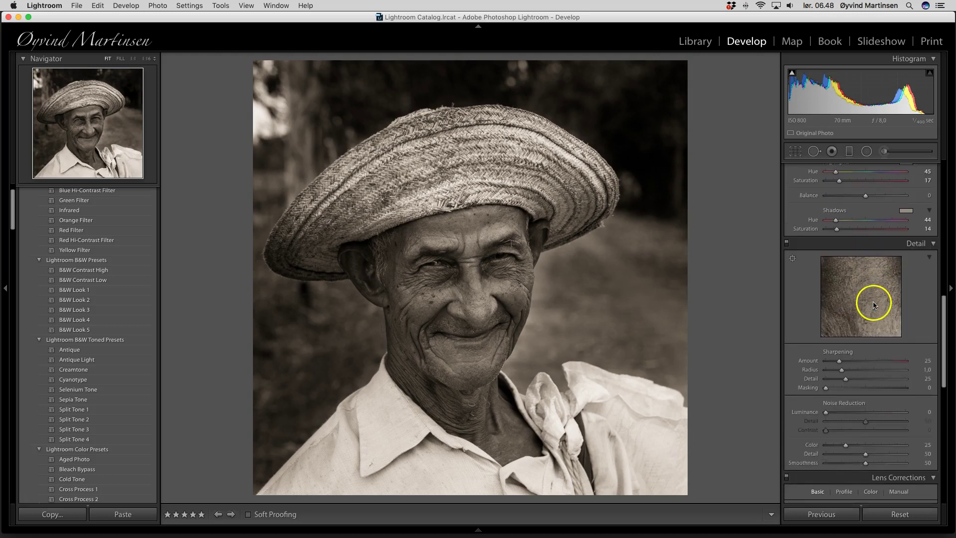
{"action": "scroll", "coordinate": [874, 302], "scroll_direction": "down", "scroll_amount": 3}
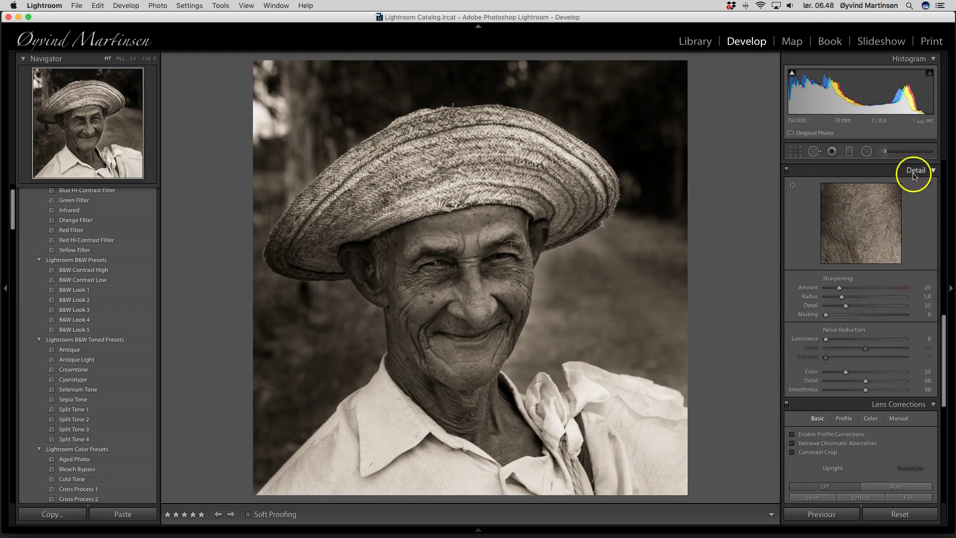
{"action": "left_click", "coordinate": [840, 289]}
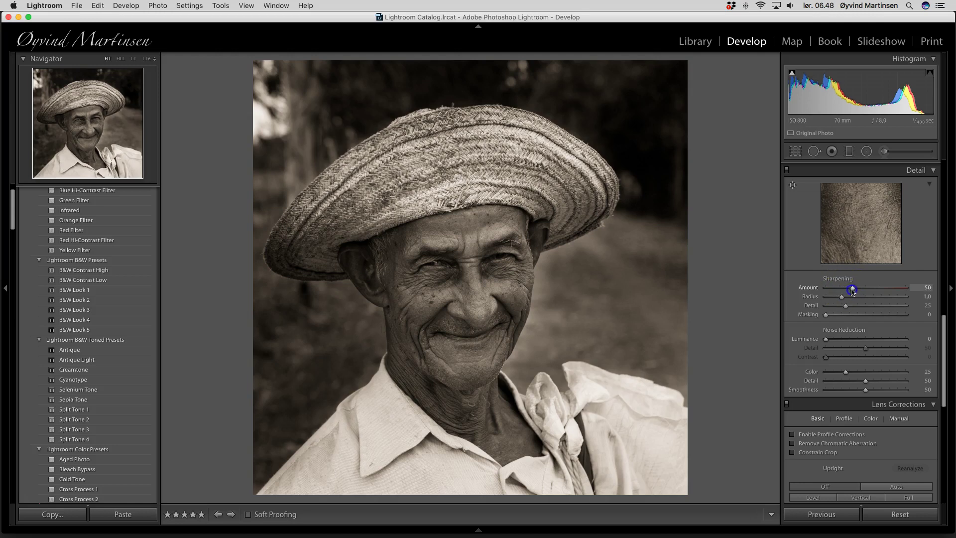
{"action": "left_click_drag", "start_coordinate": [853, 290], "coordinate": [856, 290]}
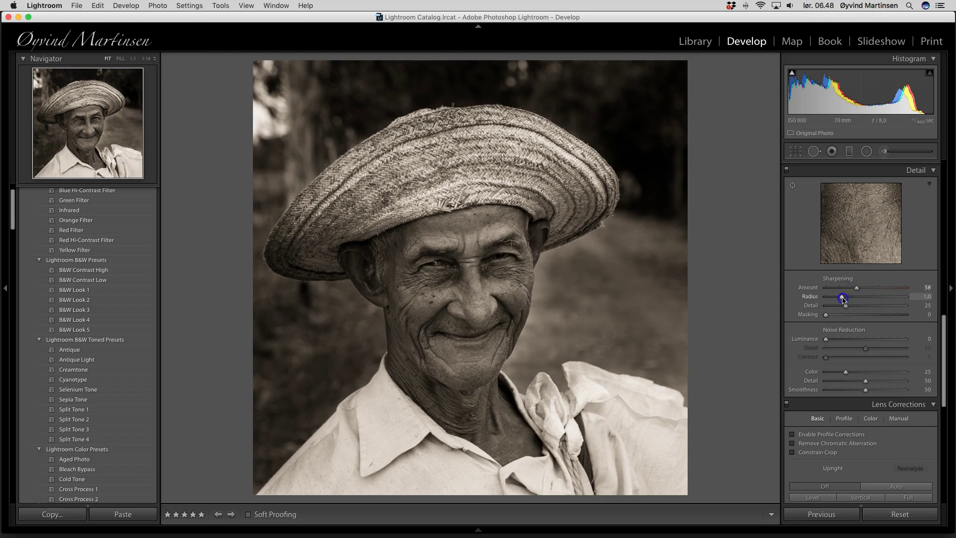
{"action": "left_click_drag", "start_coordinate": [845, 299], "coordinate": [844, 299]}
Set the sharpening Masking to 41 while previewing the black-and-white mask on the photo.
{"action": "left_click", "coordinate": [827, 316]}
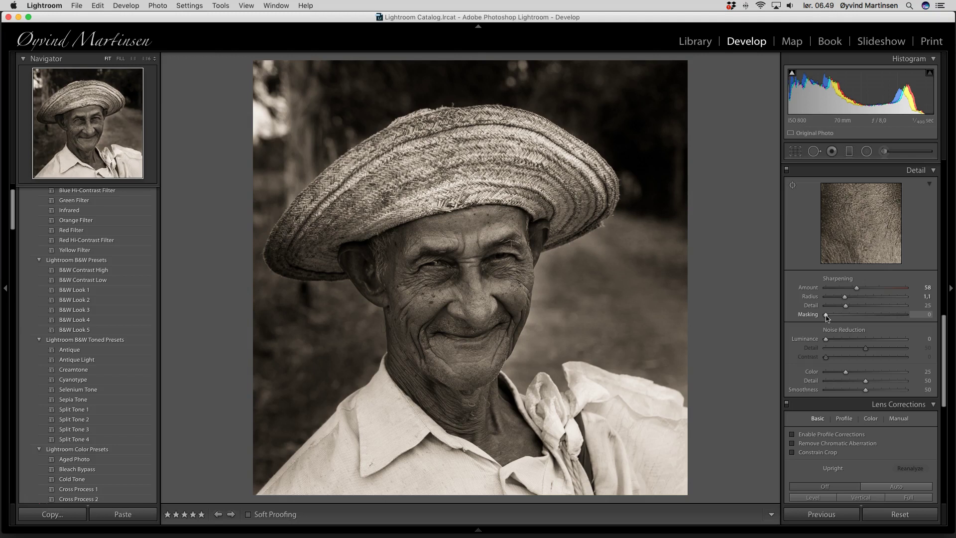
{"action": "key", "text": "alt"}
{"action": "left_click", "coordinate": [827, 316], "text": "alt"}
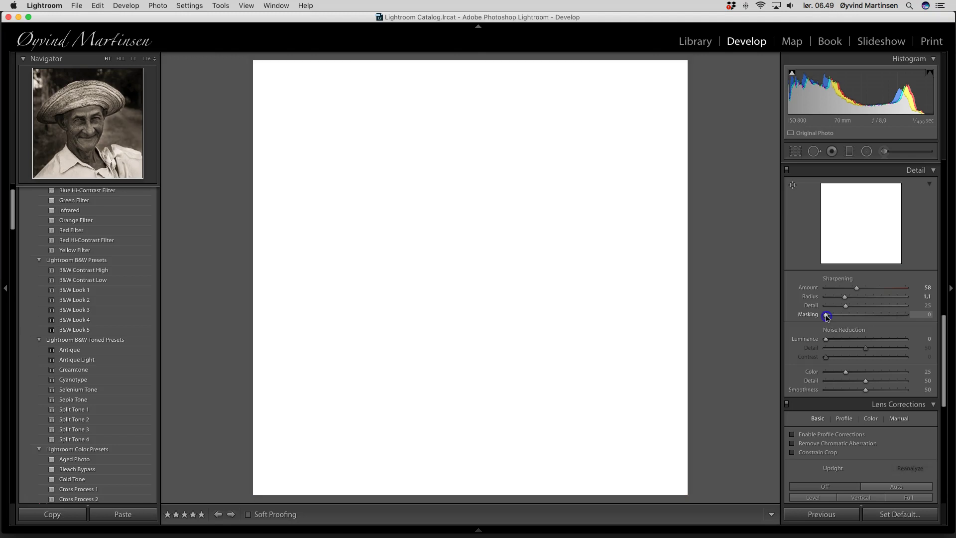
{"action": "left_click_drag", "start_coordinate": [827, 316], "coordinate": [834, 317]}
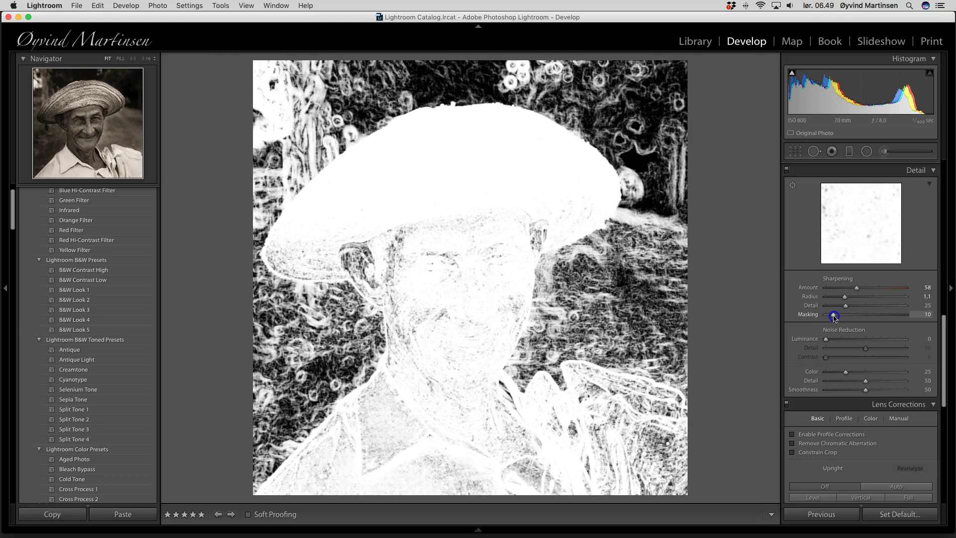
{"action": "left_click_drag", "start_coordinate": [835, 317], "coordinate": [859, 318]}
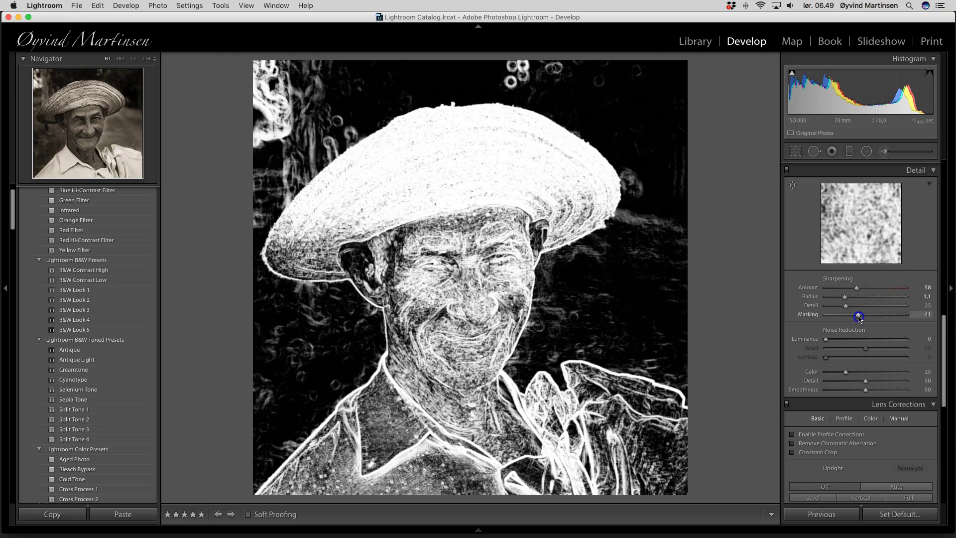
{"action": "left_click_drag", "start_coordinate": [859, 317], "coordinate": [859, 316]}
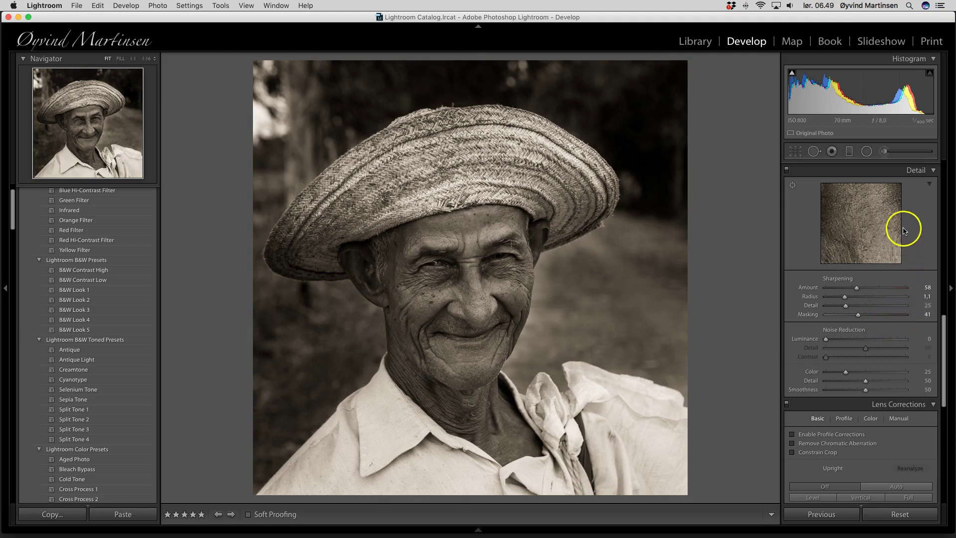
Set up a new Adjustment Brush with Exposure 0.10, Contrast 6, Highlights 5 and brush size 8.9.
{"action": "left_click", "coordinate": [886, 151]}
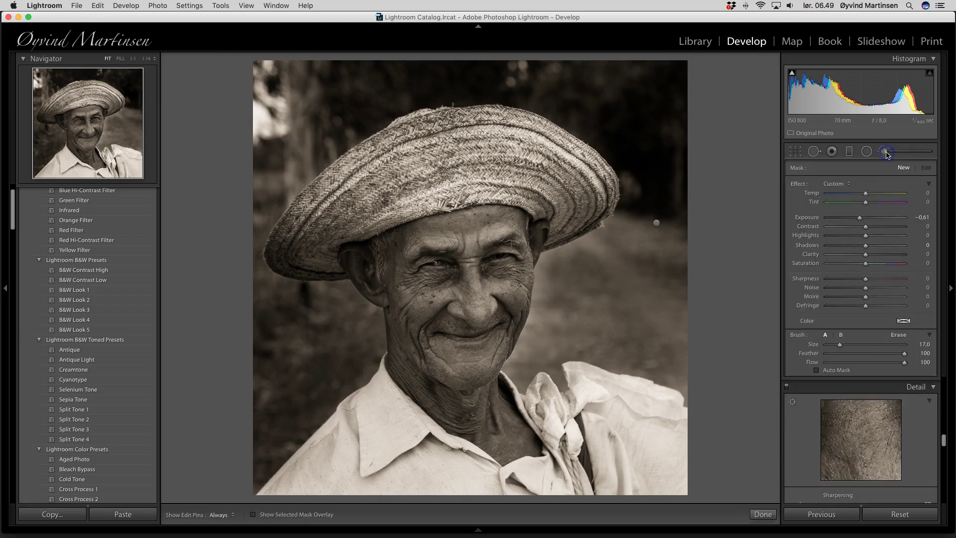
{"action": "left_click", "coordinate": [860, 219]}
{"action": "left_click_drag", "start_coordinate": [859, 218], "coordinate": [869, 231]}
{"action": "left_click_drag", "start_coordinate": [866, 236], "coordinate": [867, 238]}
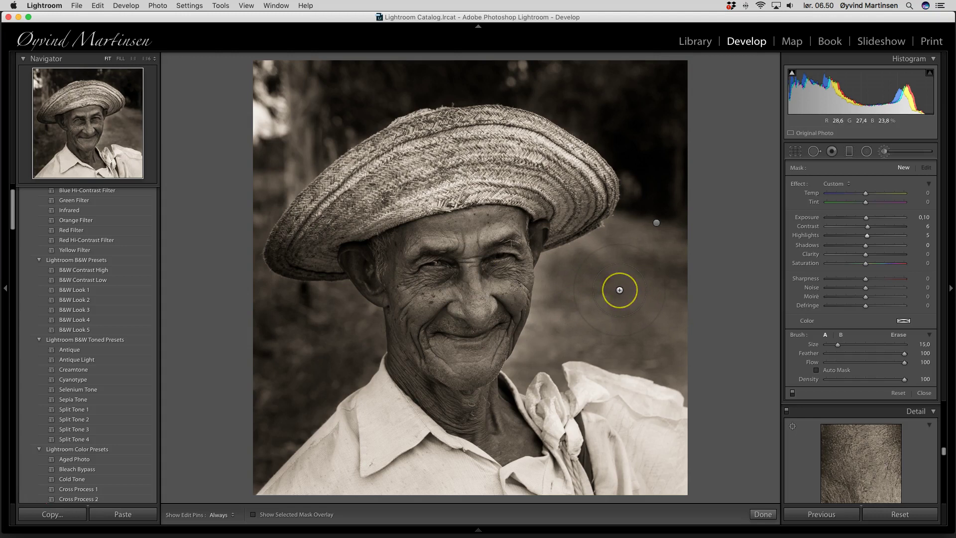
{"action": "scroll", "coordinate": [619, 290], "scroll_direction": "down", "scroll_amount": 5}
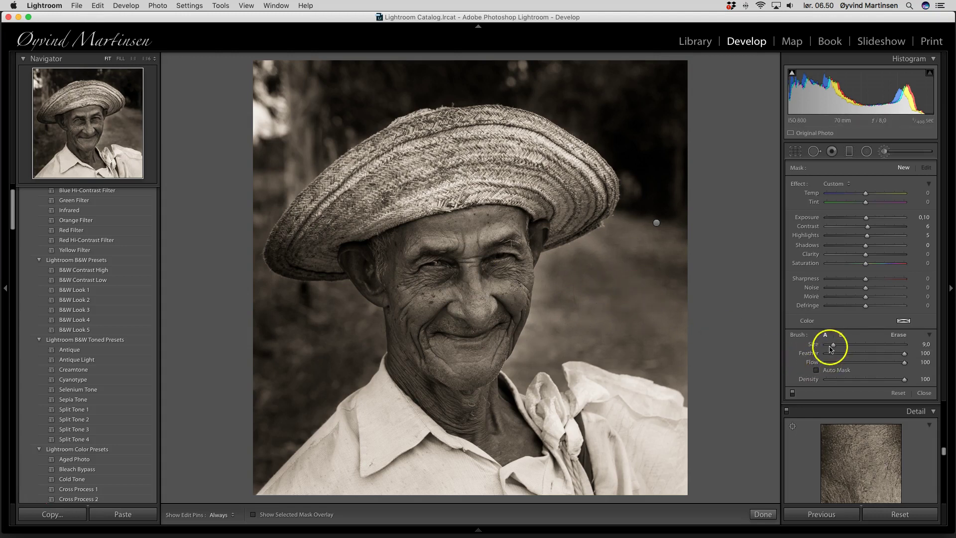
{"action": "left_click_drag", "start_coordinate": [832, 345], "coordinate": [834, 346]}
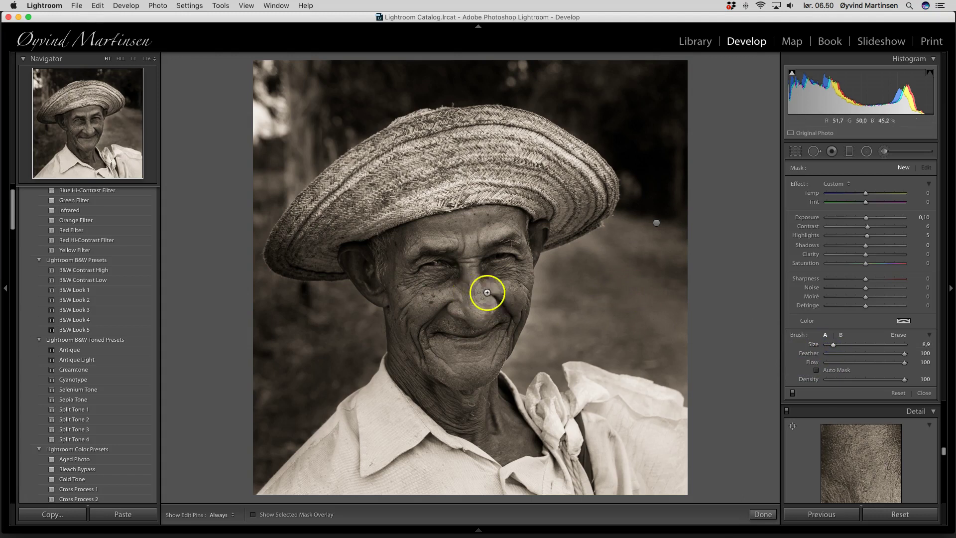
Brush the adjustment over the man's face and shirt with the edit pins hidden, restore the pins and close the Adjustment Brush.
{"action": "key", "text": "h"}
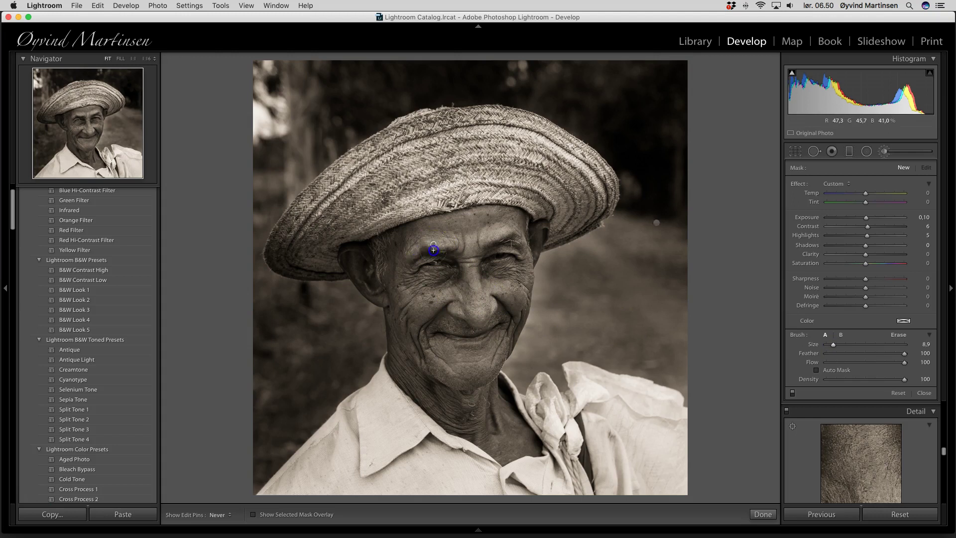
{"action": "left_click", "coordinate": [391, 266]}
{"action": "left_click", "coordinate": [412, 350]}
{"action": "left_click", "coordinate": [408, 267]}
{"action": "left_click", "coordinate": [503, 264]}
{"action": "mouse_move", "coordinate": [386, 435]}
{"action": "left_mouse_down"}
{"action": "mouse_move", "coordinate": [495, 460]}
{"action": "mouse_move", "coordinate": [491, 433]}
{"action": "mouse_move", "coordinate": [538, 467]}
{"action": "left_mouse_up"}
{"action": "left_click", "coordinate": [604, 473]}
{"action": "key", "text": "h"}
{"action": "left_click", "coordinate": [946, 391]}
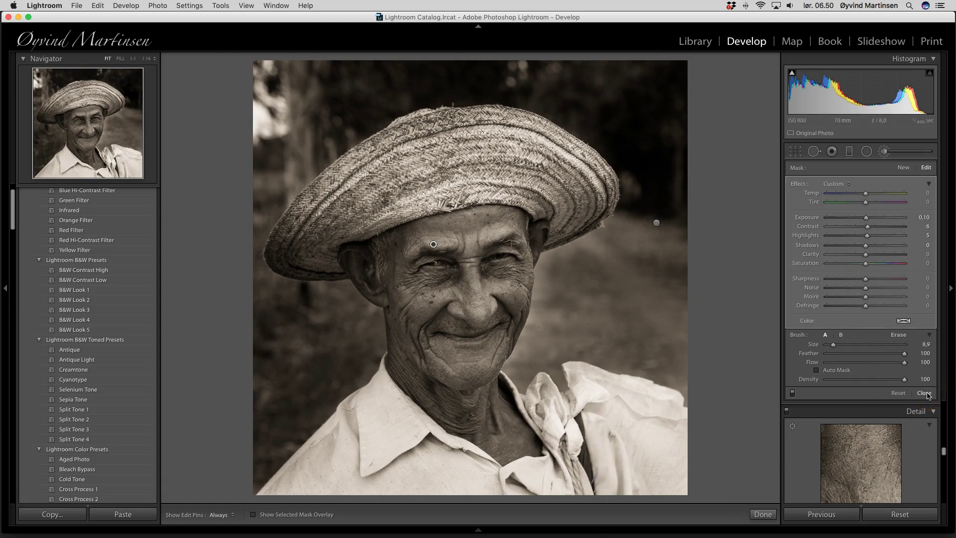
{"action": "left_click", "coordinate": [925, 393]}
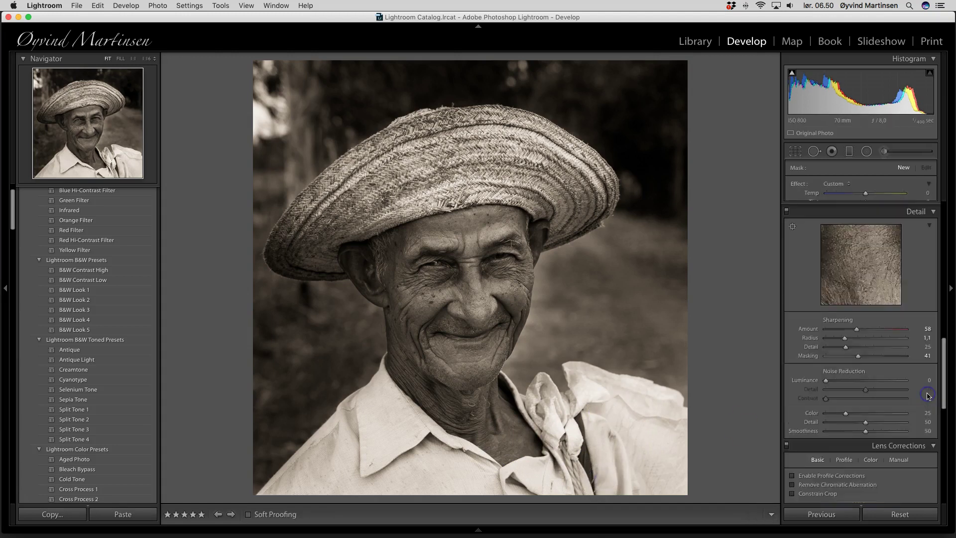
Preview the finished portrait against a fully blacked-out interface with Lights Out, and restore the normal view.
{"action": "left_click", "coordinate": [944, 326]}
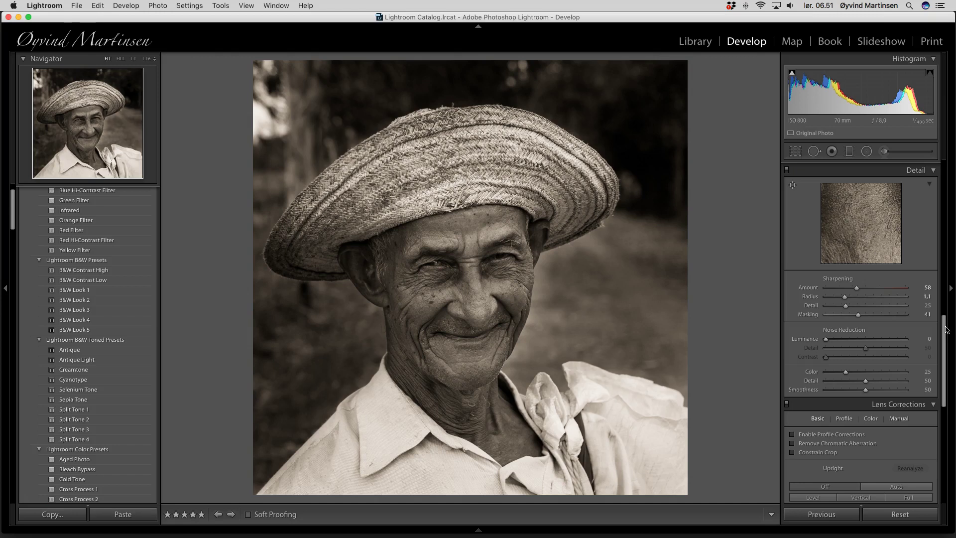
{"action": "key", "text": "l"}
{"action": "key", "text": "l"}
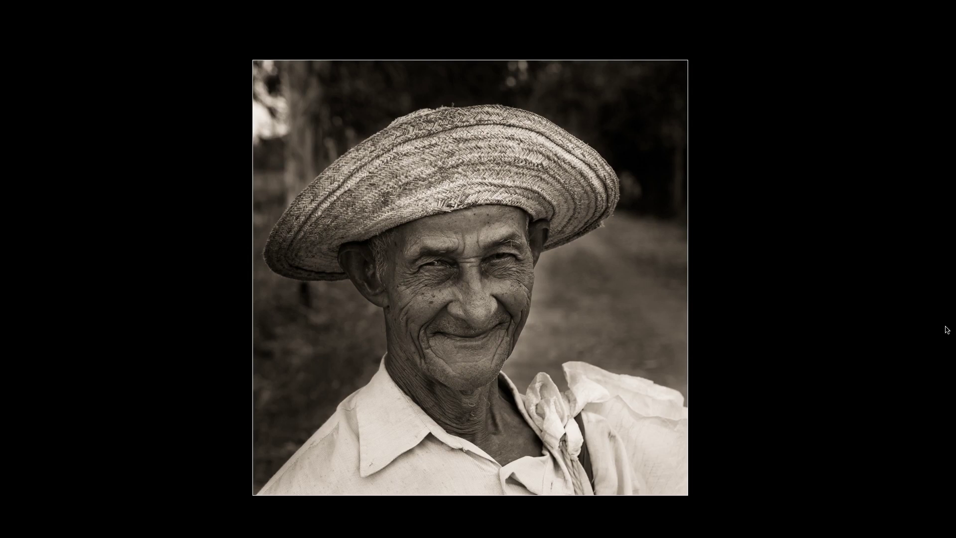
{"action": "key", "text": "l"}
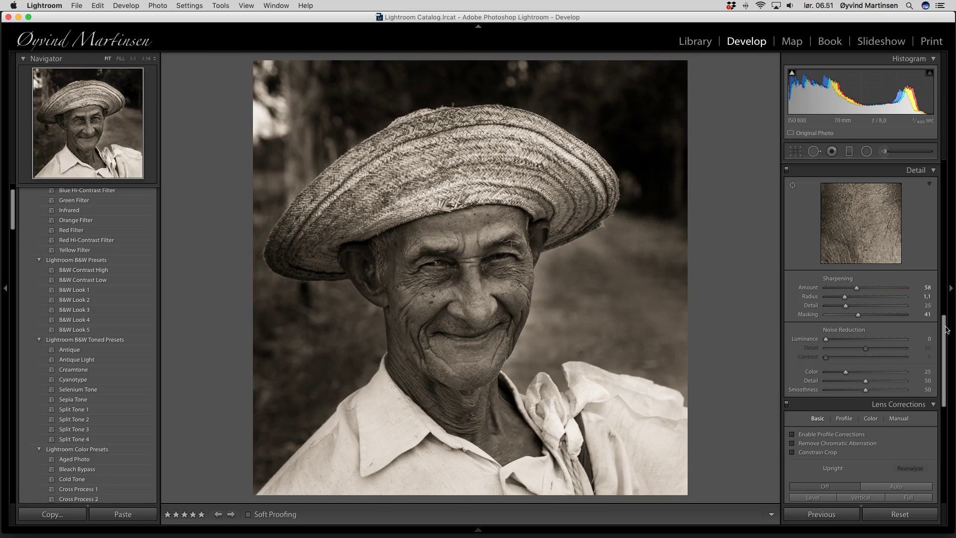
Open the next photo, the butterfly on a red flower, and check its shooting data.
{"action": "key", "text": "Right"}
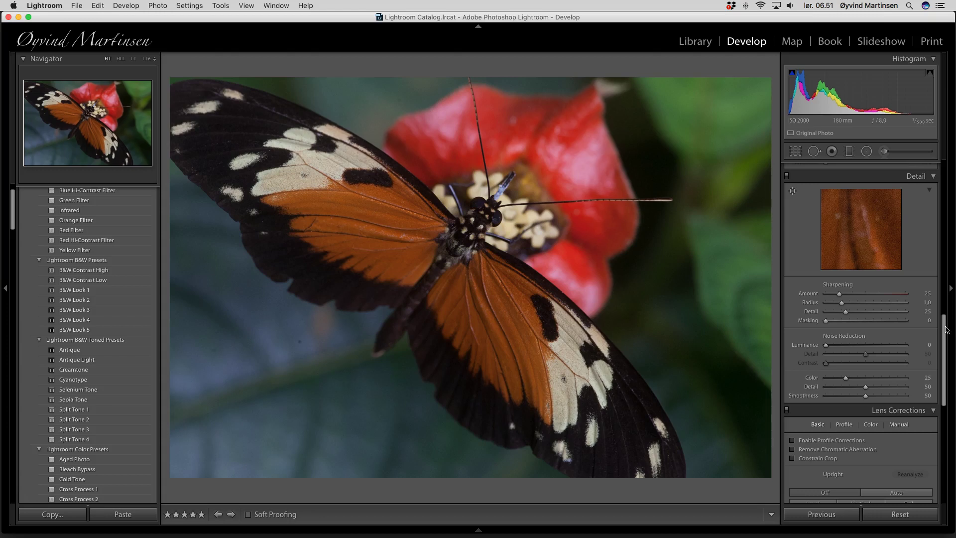
{"action": "left_click", "coordinate": [951, 313]}
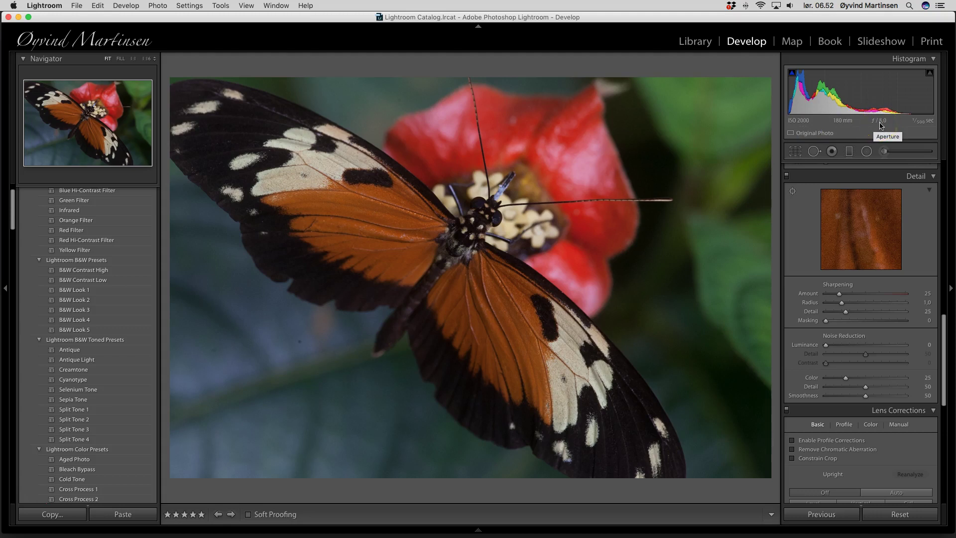
{"action": "left_click", "coordinate": [920, 126]}
{"action": "left_click", "coordinate": [953, 194]}
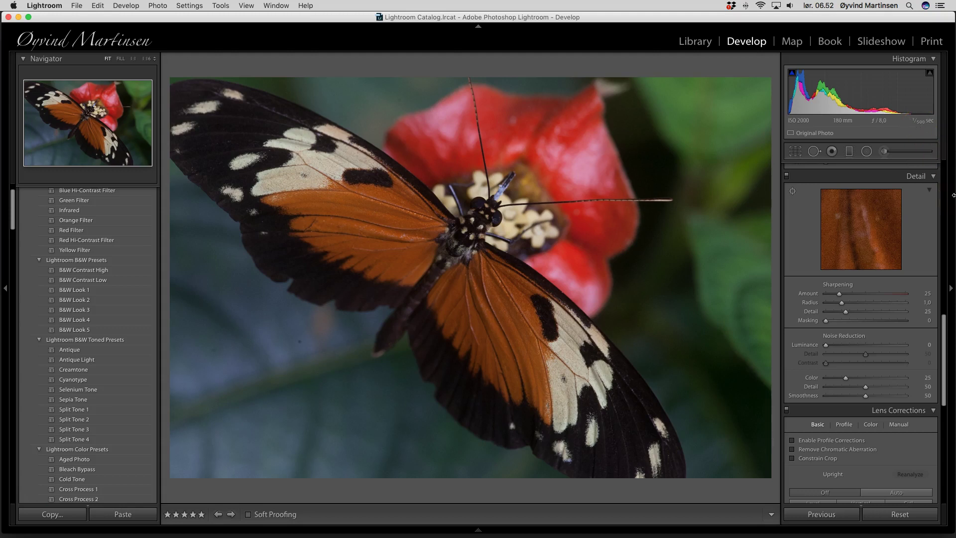
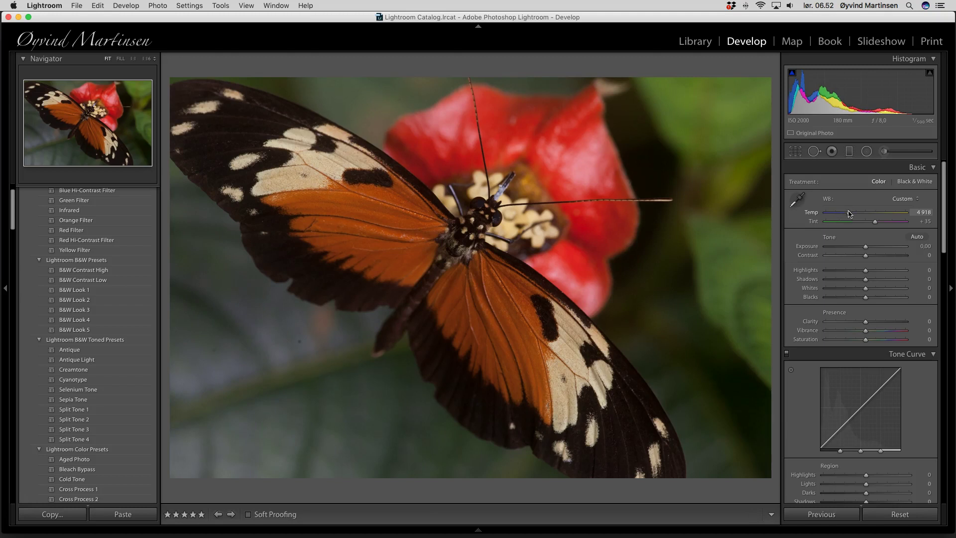
Try the As Shot, Auto, Daylight and Cloudy white balance presets on the butterfly photo.
{"action": "left_click", "coordinate": [849, 214]}
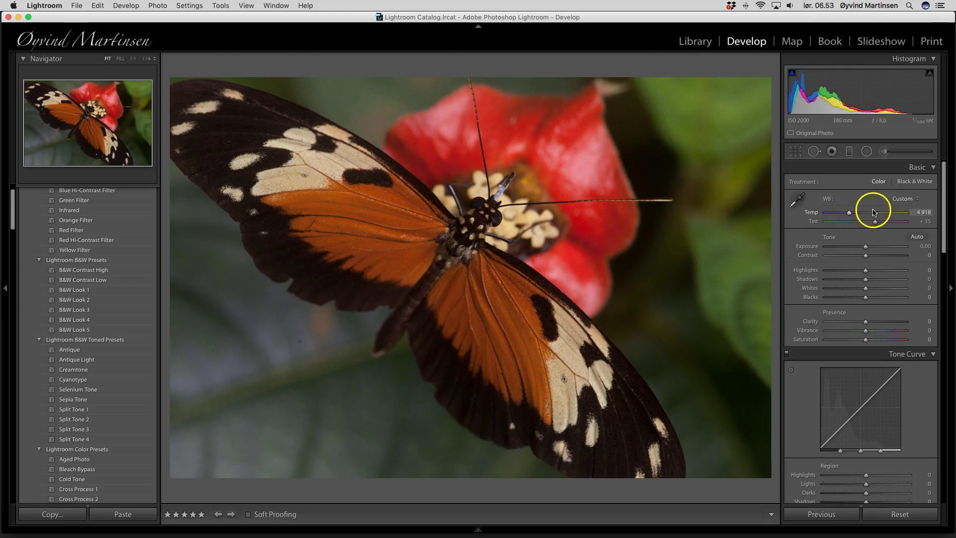
{"action": "left_click", "coordinate": [904, 199]}
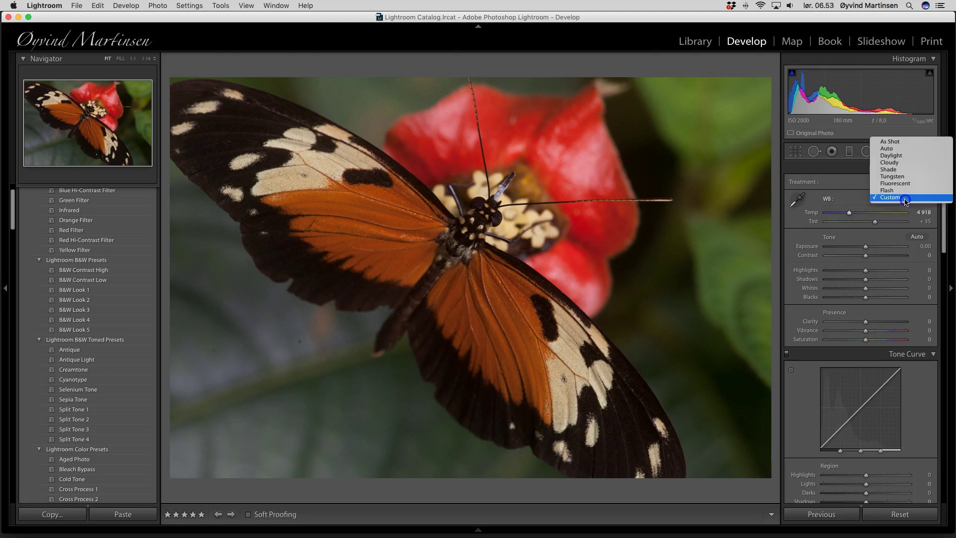
{"action": "left_click", "coordinate": [891, 141]}
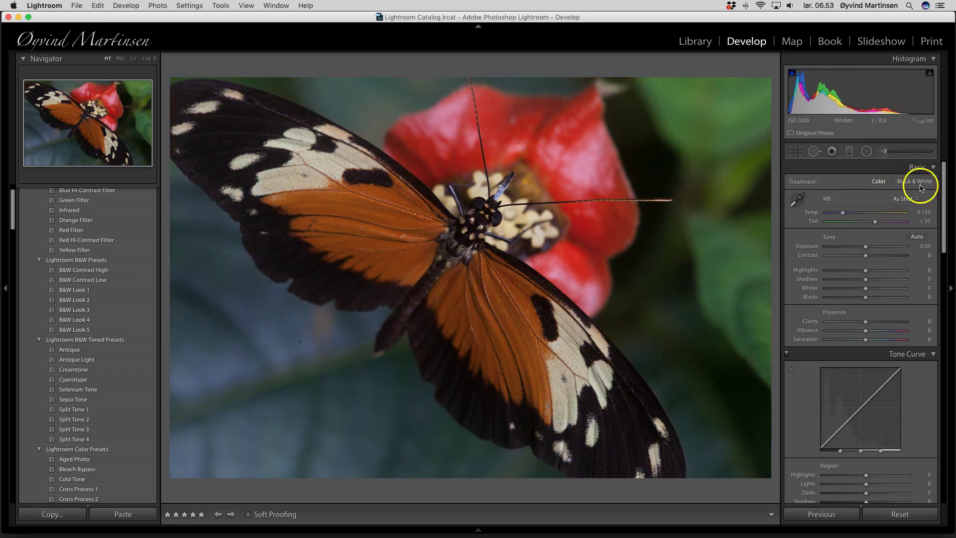
{"action": "left_click", "coordinate": [907, 199]}
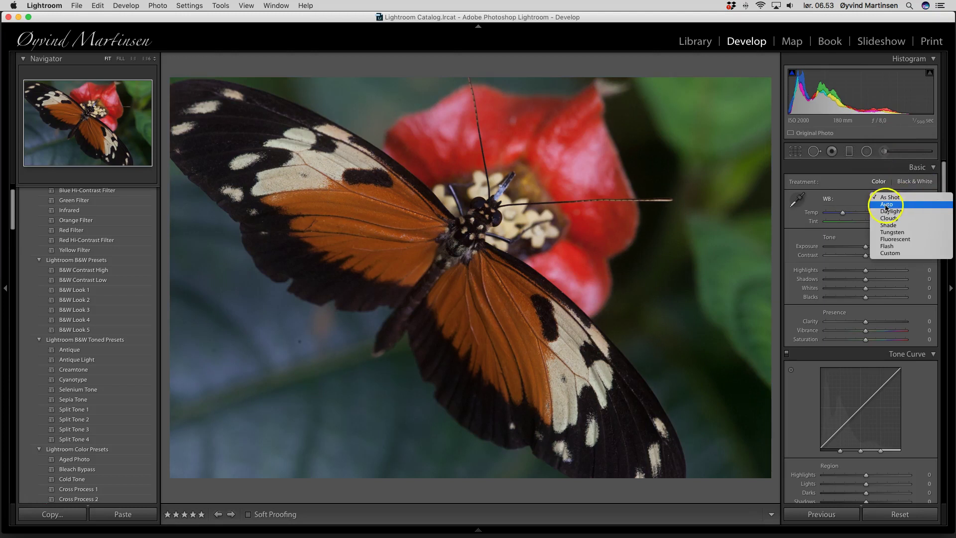
{"action": "left_click", "coordinate": [886, 204]}
{"action": "left_click", "coordinate": [908, 199]}
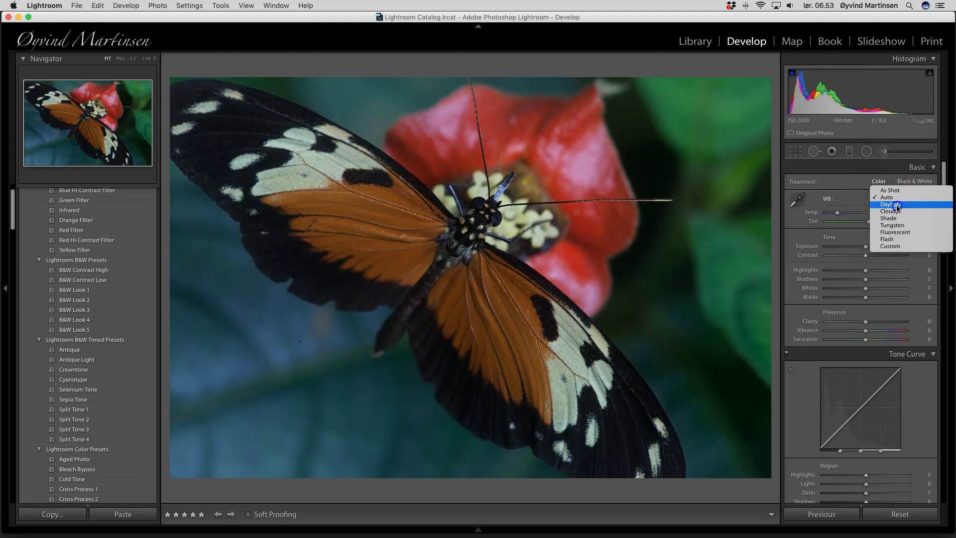
{"action": "left_click", "coordinate": [898, 205]}
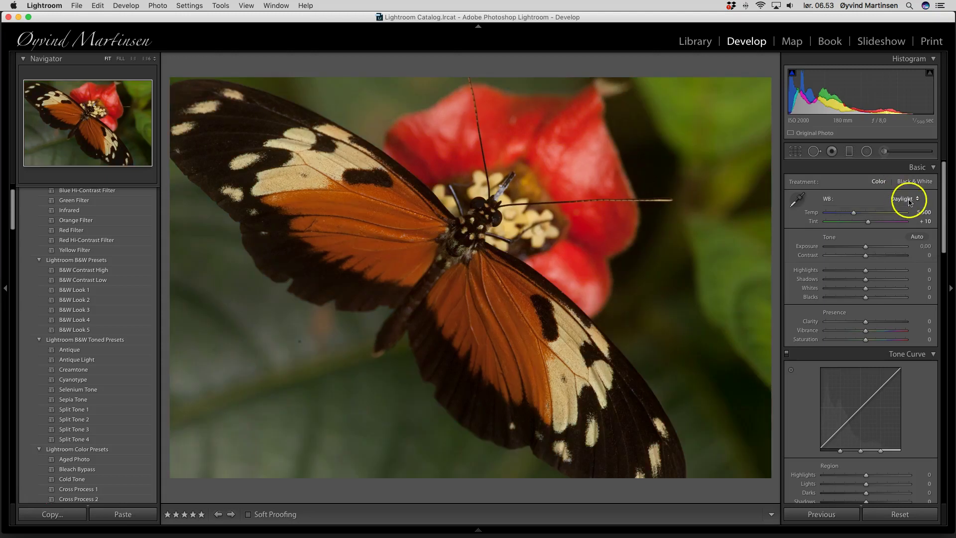
{"action": "left_click", "coordinate": [910, 202]}
{"action": "left_click", "coordinate": [900, 208]}
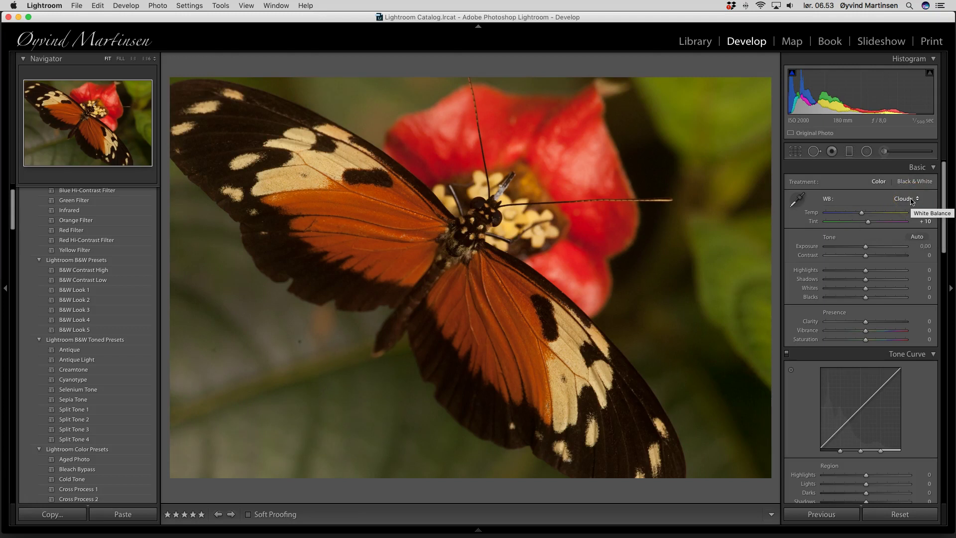
Cool the butterfly photo's white balance temperature to 4190.
{"action": "left_click", "coordinate": [862, 213]}
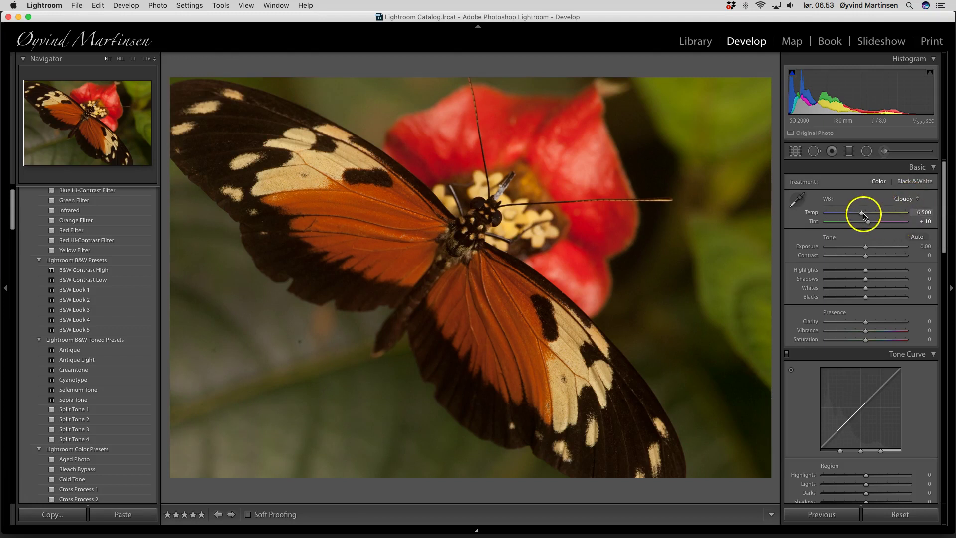
{"action": "left_click_drag", "start_coordinate": [862, 215], "coordinate": [845, 217]}
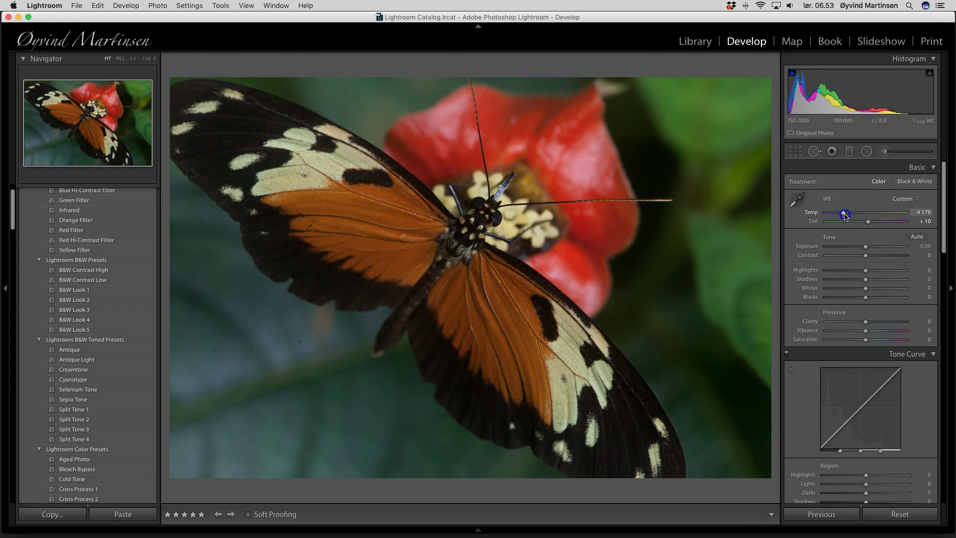
{"action": "left_click_drag", "start_coordinate": [845, 215], "coordinate": [843, 215]}
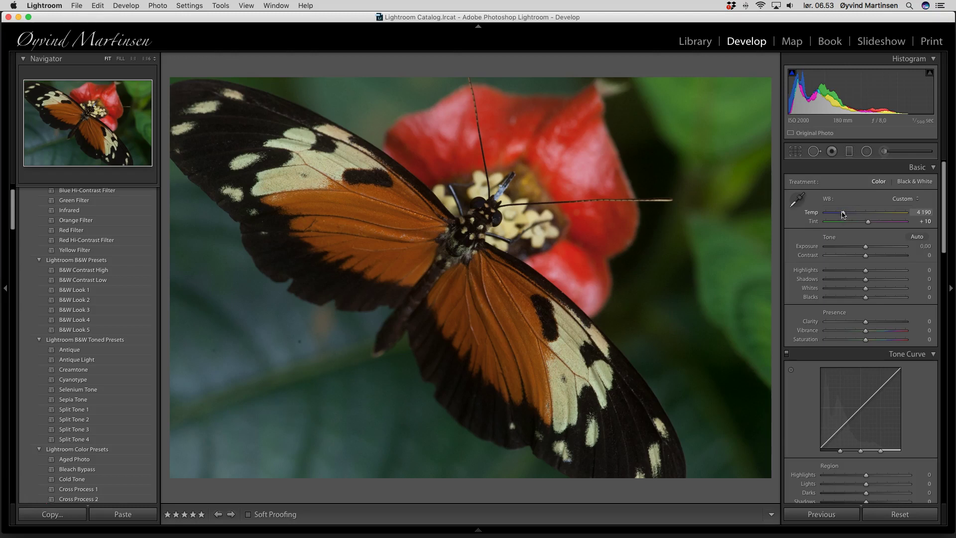
Sample a neutral point at the butterfly's head with the White Balance Selector and warm the temperature to 4385.
{"action": "left_click", "coordinate": [797, 202]}
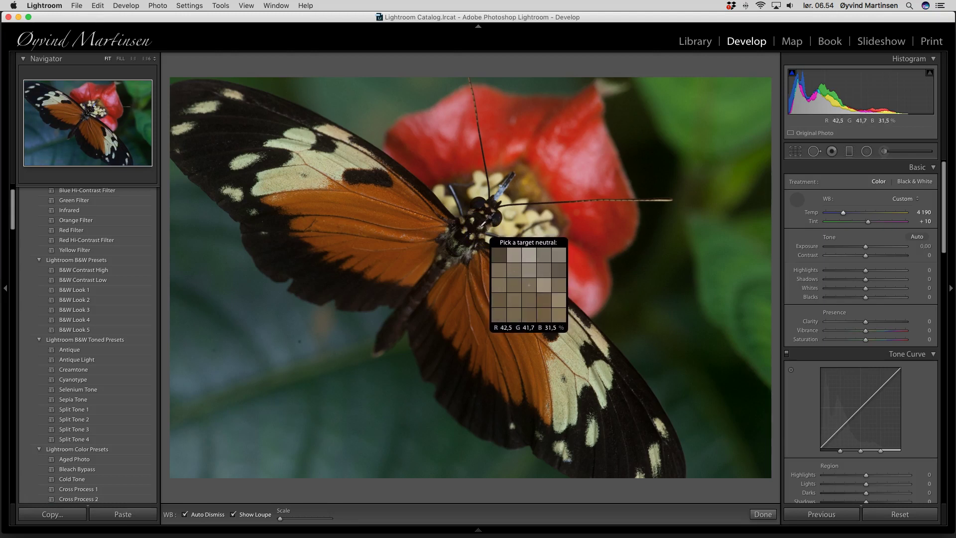
{"action": "left_click", "coordinate": [480, 228]}
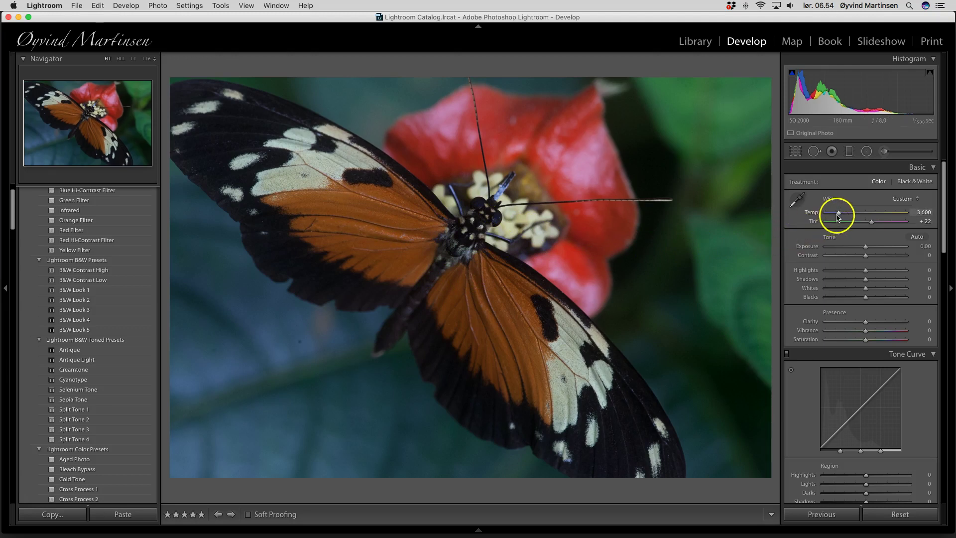
{"action": "left_click_drag", "start_coordinate": [839, 214], "coordinate": [840, 214]}
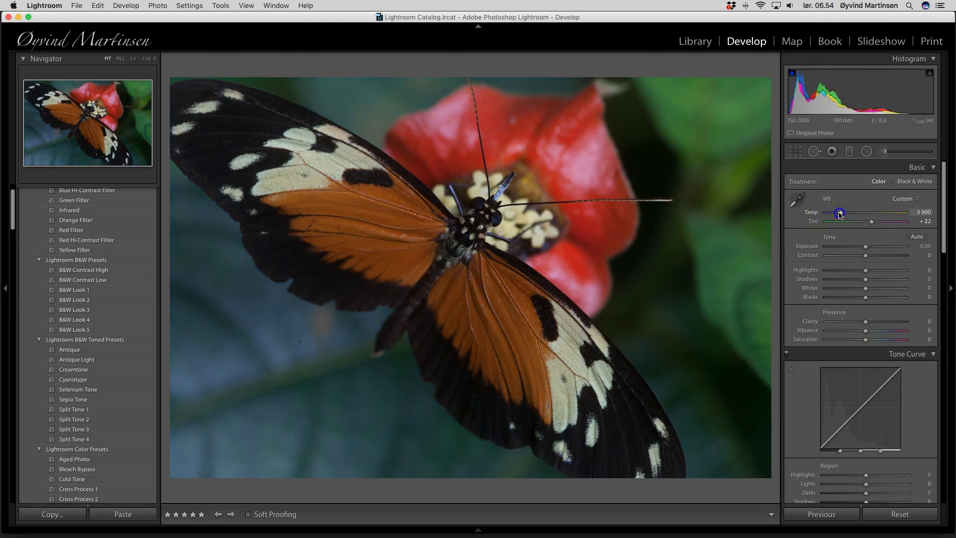
{"action": "left_click_drag", "start_coordinate": [841, 214], "coordinate": [843, 215]}
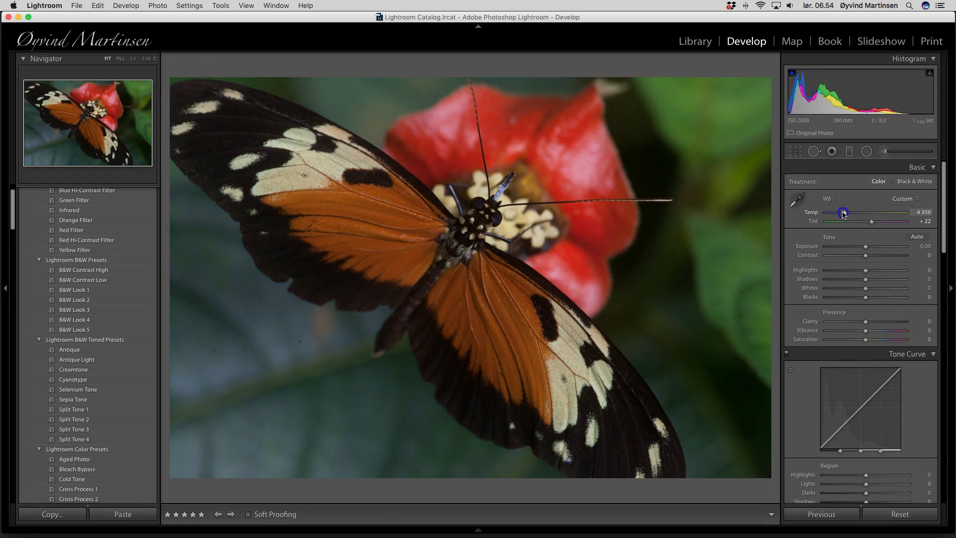
{"action": "left_click", "coordinate": [845, 213]}
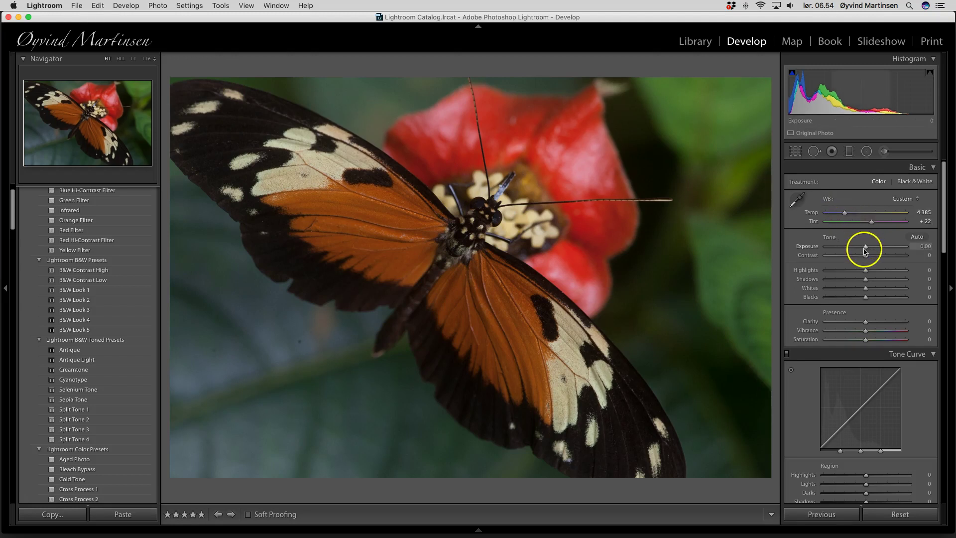
Try an Exposure change, reset it to 0.00 and set Contrast to +24.
{"action": "mouse_move", "coordinate": [869, 246]}
{"action": "left_mouse_down"}
{"action": "mouse_move", "coordinate": [844, 248]}
{"action": "mouse_move", "coordinate": [865, 248]}
{"action": "left_mouse_up"}
{"action": "left_click", "coordinate": [865, 248]}
{"action": "mouse_move", "coordinate": [867, 257]}
{"action": "left_mouse_down"}
{"action": "mouse_move", "coordinate": [920, 259]}
{"action": "mouse_move", "coordinate": [838, 258]}
{"action": "mouse_move", "coordinate": [871, 258]}
{"action": "left_mouse_up"}
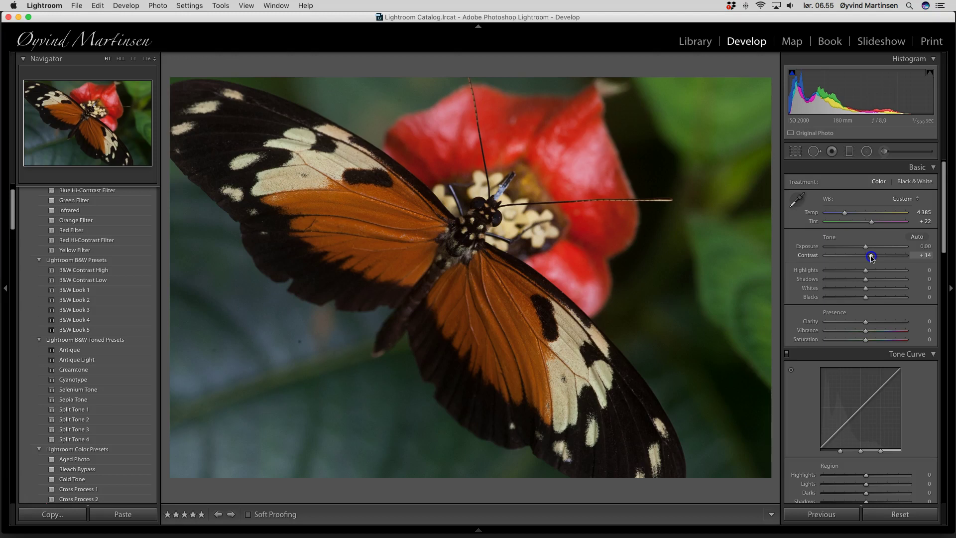
{"action": "left_click_drag", "start_coordinate": [871, 258], "coordinate": [875, 256]}
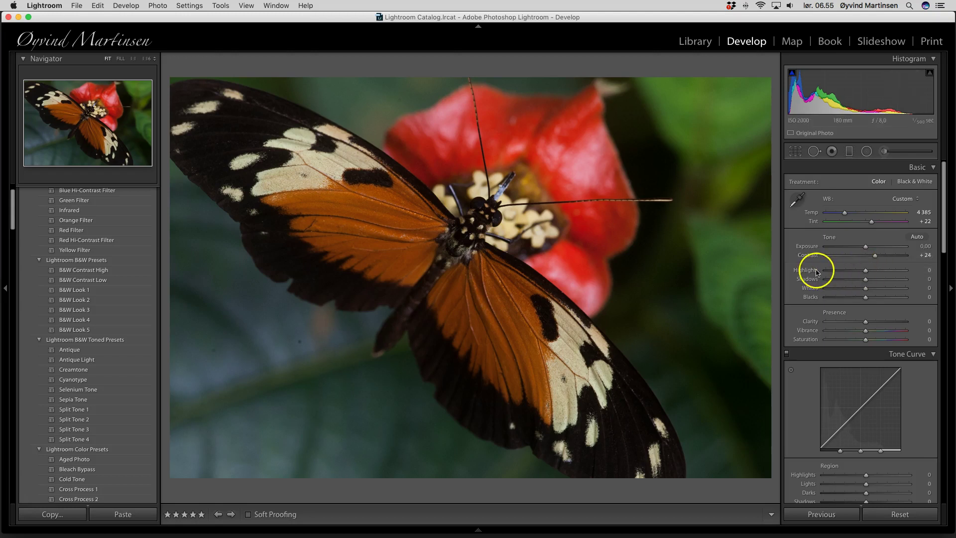
Set Highlights to -1, then try a Shadows change and return it to 0.
{"action": "mouse_move", "coordinate": [865, 271]}
{"action": "left_mouse_down"}
{"action": "mouse_move", "coordinate": [899, 273]}
{"action": "mouse_move", "coordinate": [867, 272]}
{"action": "mouse_move", "coordinate": [867, 282]}
{"action": "mouse_move", "coordinate": [904, 281]}
{"action": "mouse_move", "coordinate": [851, 281]}
{"action": "mouse_move", "coordinate": [897, 281]}
{"action": "mouse_move", "coordinate": [864, 281]}
{"action": "left_mouse_up"}
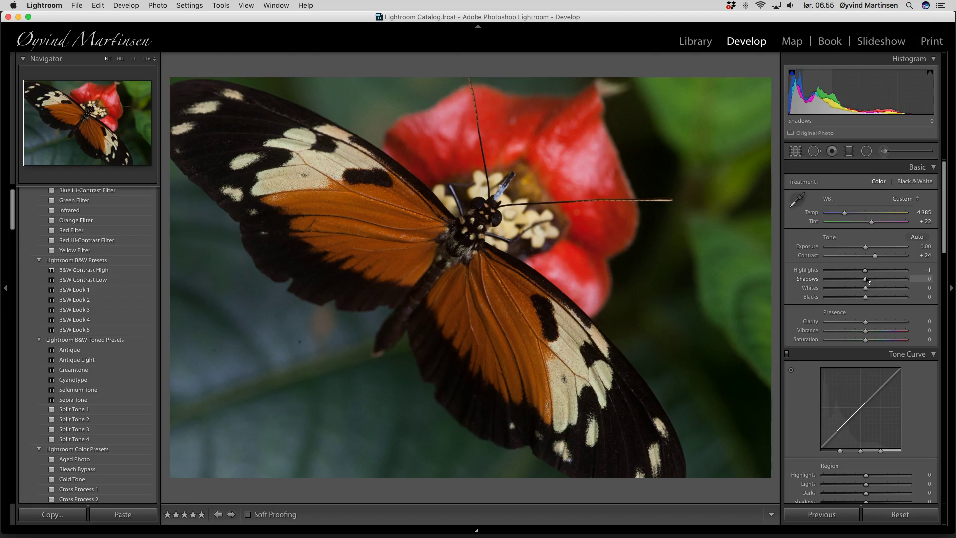
{"action": "left_click_drag", "start_coordinate": [869, 280], "coordinate": [866, 282]}
{"action": "left_click_drag", "start_coordinate": [867, 282], "coordinate": [867, 291]}
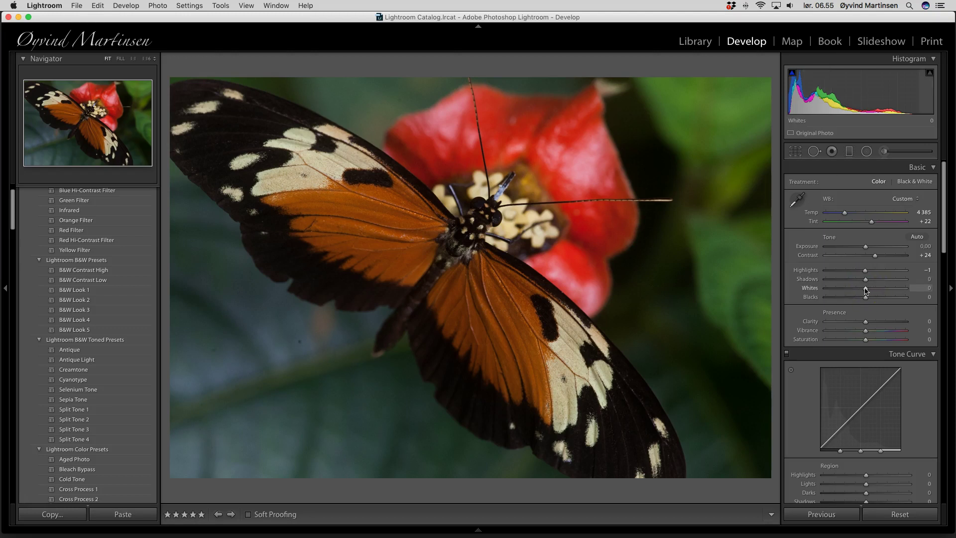
Check where the highlights clip by raising Whites to +83 with the clipping preview, and return Whites to 0.
{"action": "key", "text": "alt"}
{"action": "left_click_drag", "start_coordinate": [866, 290], "coordinate": [892, 290]}
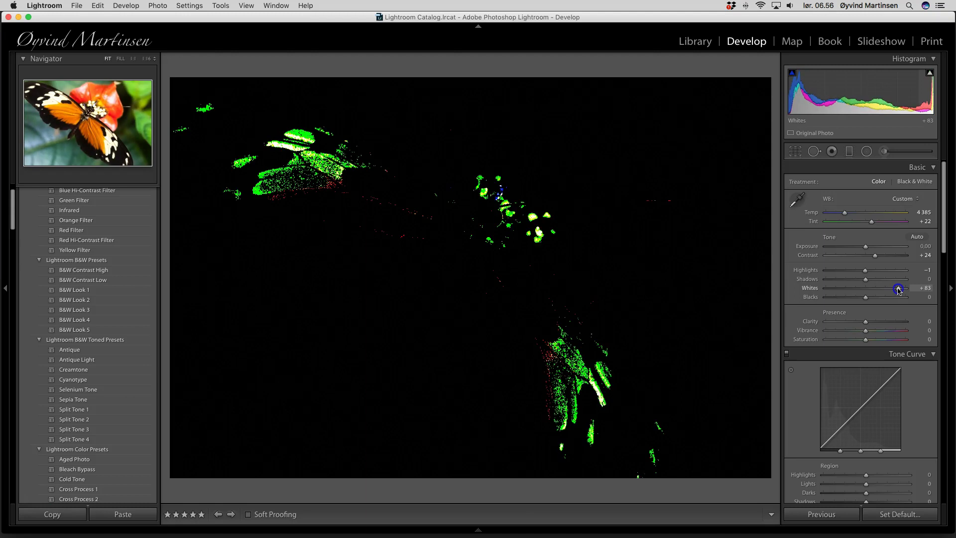
{"action": "left_click_drag", "start_coordinate": [899, 291], "coordinate": [866, 290]}
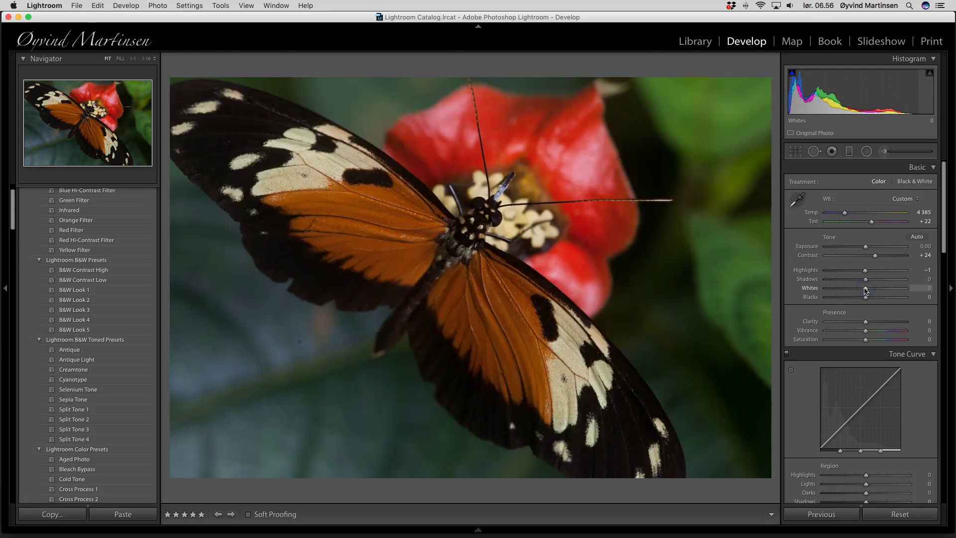
Try darker and lighter Blacks settings and reset Blacks to 0.
{"action": "mouse_move", "coordinate": [866, 290]}
{"action": "left_mouse_down"}
{"action": "mouse_move", "coordinate": [840, 298]}
{"action": "mouse_move", "coordinate": [883, 299]}
{"action": "mouse_move", "coordinate": [864, 300]}
{"action": "left_mouse_up"}
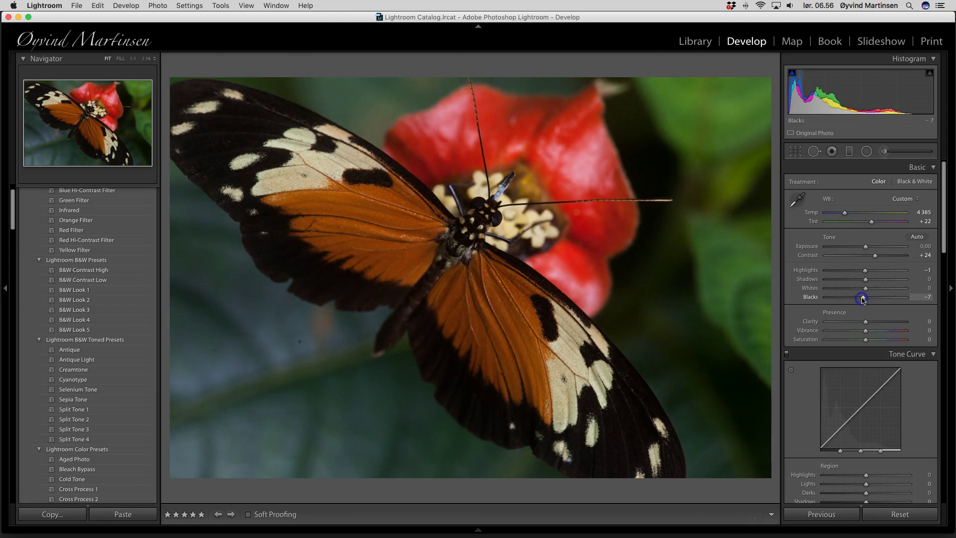
{"action": "double_click", "coordinate": [863, 298]}
{"action": "left_click", "coordinate": [866, 299]}
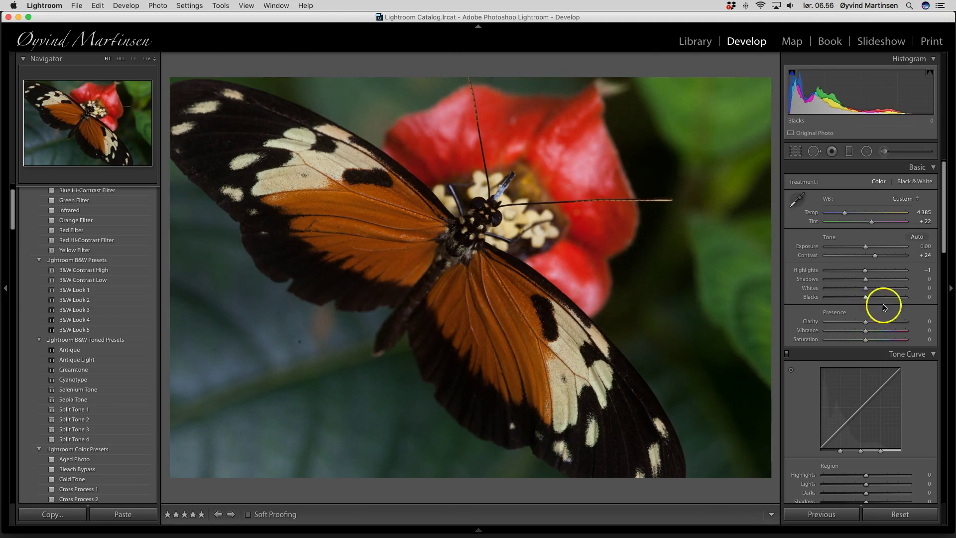
{"action": "left_click_drag", "start_coordinate": [865, 299], "coordinate": [894, 300]}
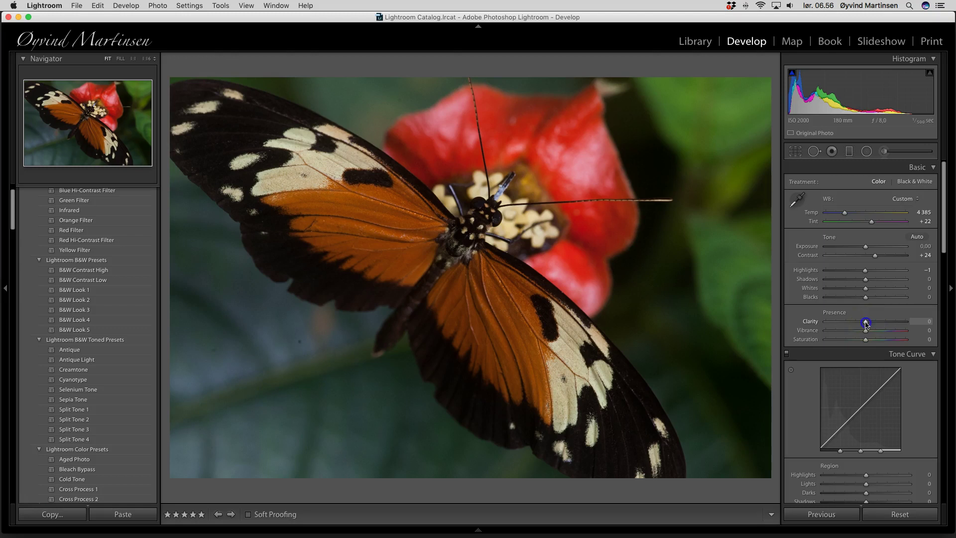
Set Clarity to +25 and Vibrance to +45 for the butterfly photo.
{"action": "left_click_drag", "start_coordinate": [867, 324], "coordinate": [876, 322]}
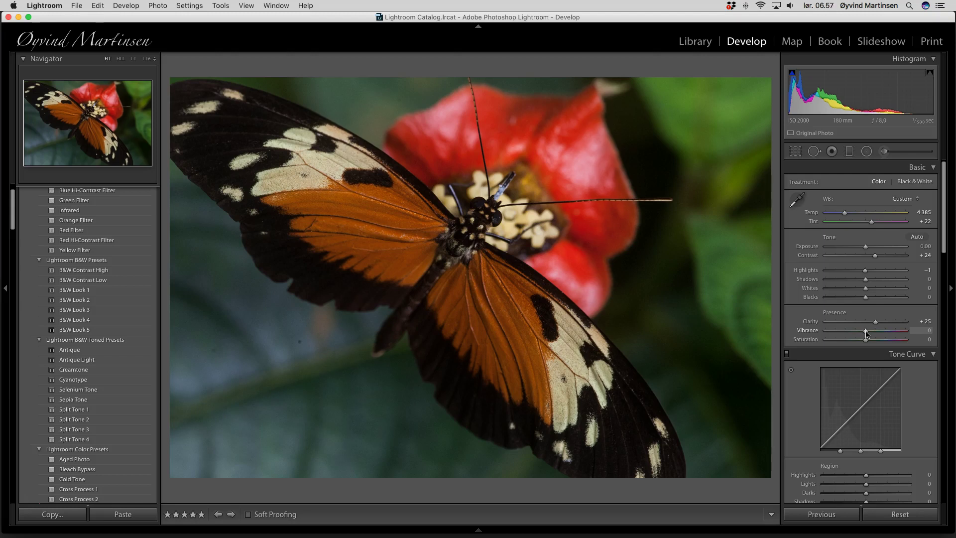
{"action": "left_click_drag", "start_coordinate": [867, 334], "coordinate": [884, 335]}
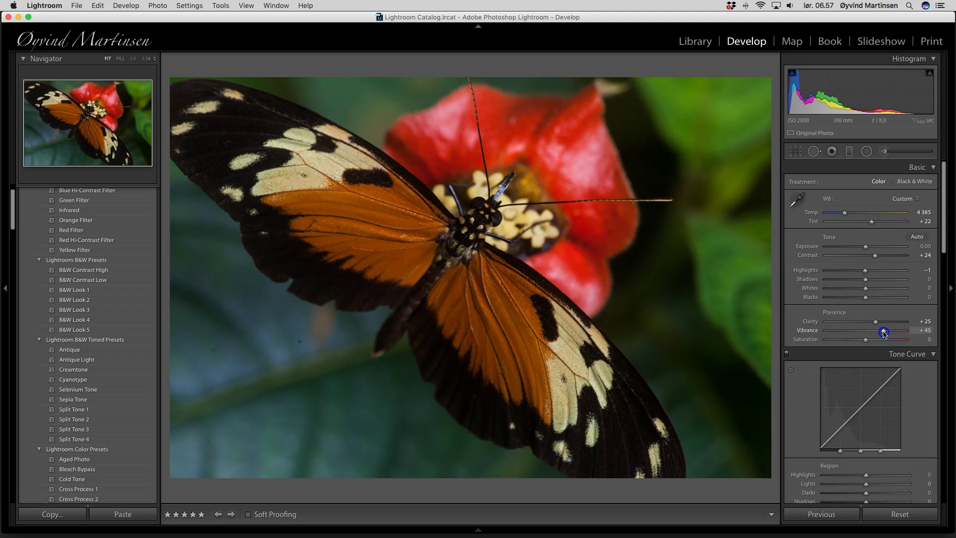
{"action": "left_click_drag", "start_coordinate": [884, 334], "coordinate": [884, 332]}
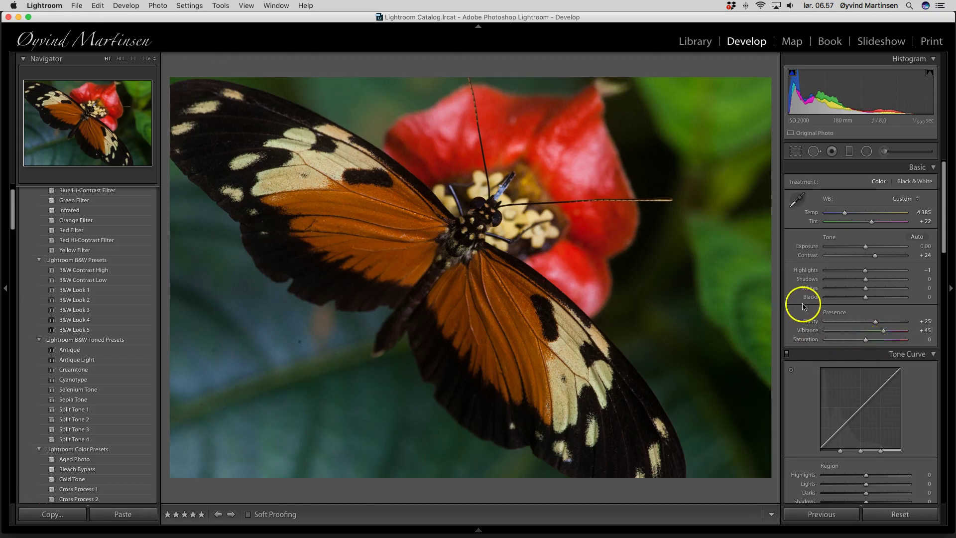
{"action": "left_click", "coordinate": [865, 342]}
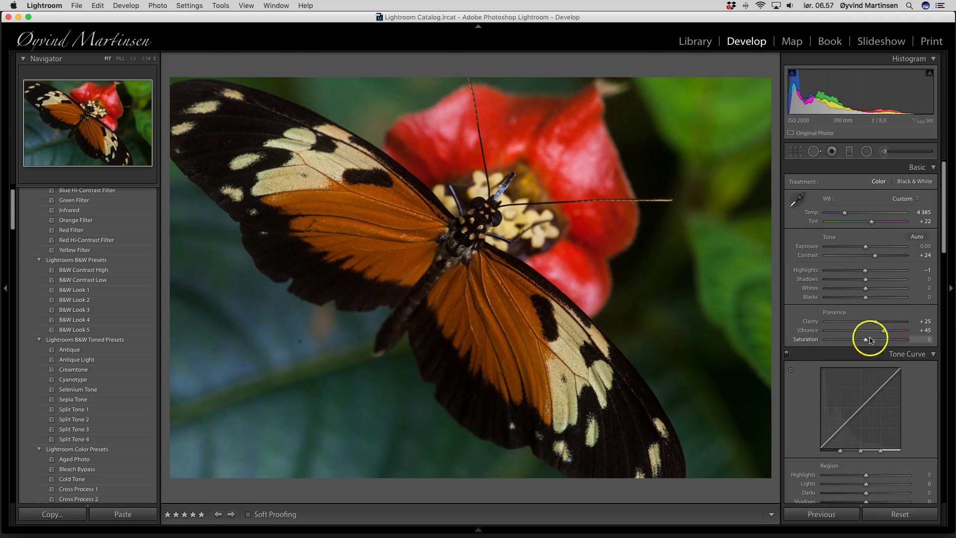
Try shifting the Orange hue in the HSL adjustments.
{"action": "scroll", "coordinate": [898, 334], "scroll_direction": "down", "scroll_amount": 5}
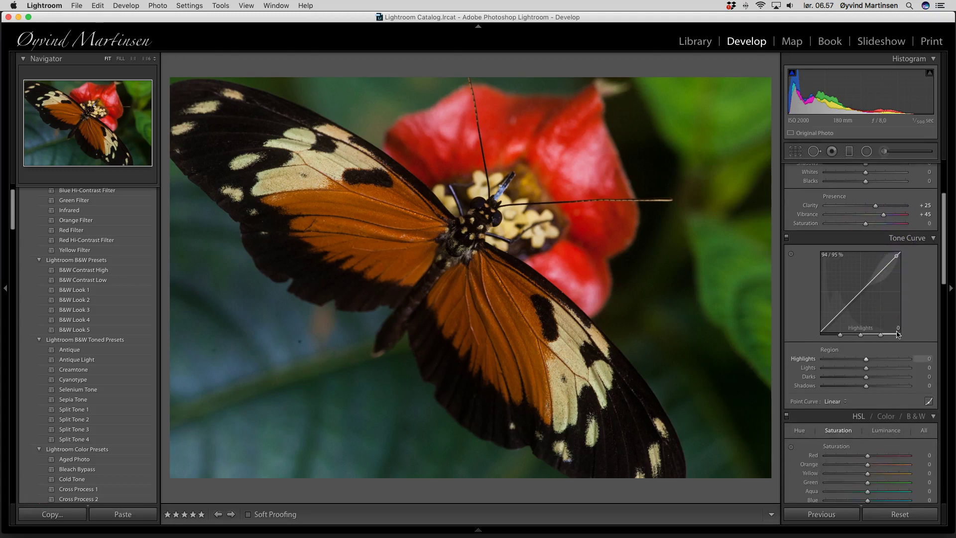
{"action": "scroll", "coordinate": [898, 334], "scroll_direction": "down", "scroll_amount": 4}
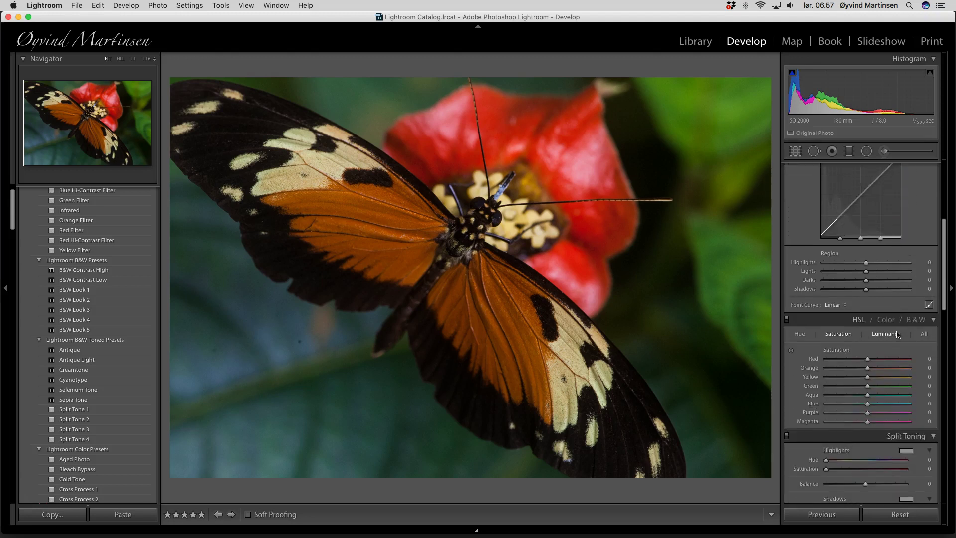
{"action": "scroll", "coordinate": [900, 335], "scroll_direction": "down", "scroll_amount": 3}
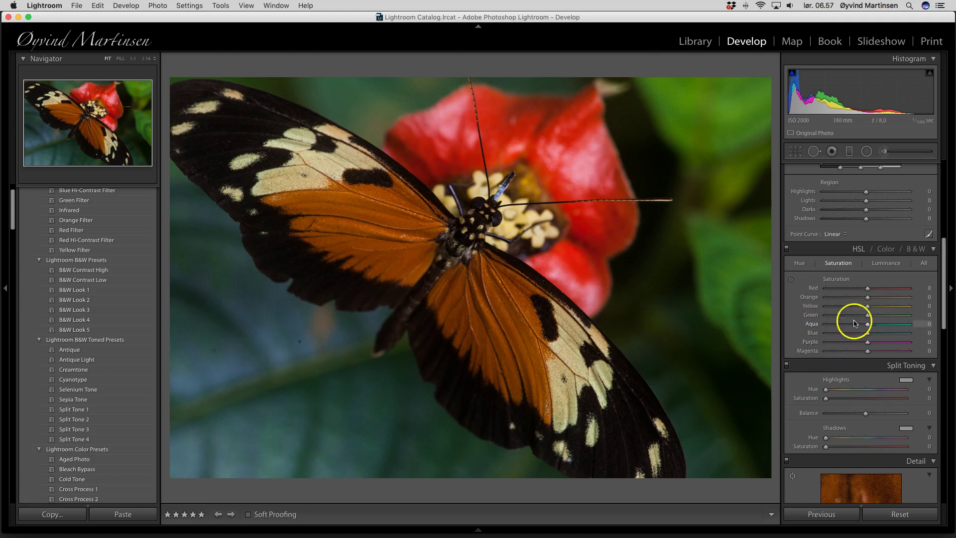
{"action": "left_click", "coordinate": [798, 265]}
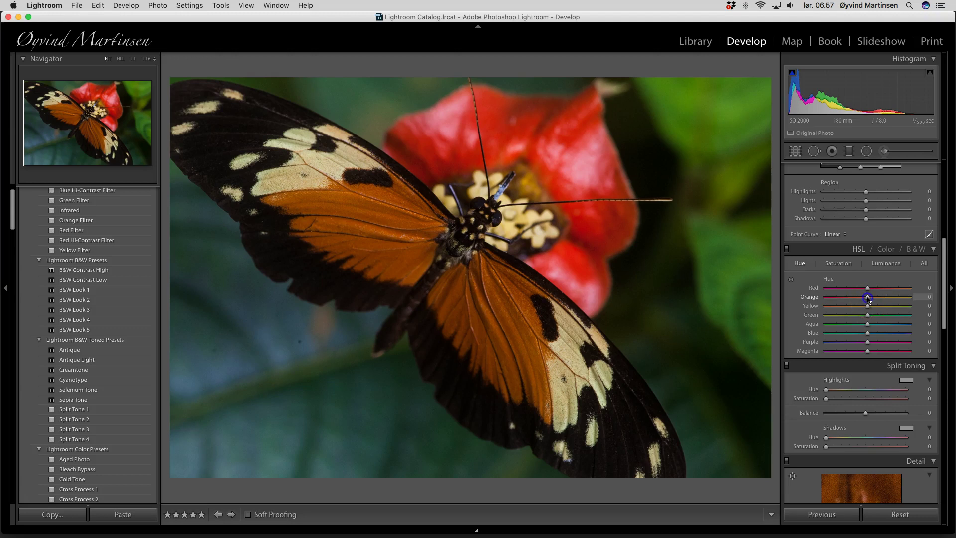
{"action": "mouse_move", "coordinate": [868, 299]}
{"action": "left_mouse_down"}
{"action": "mouse_move", "coordinate": [834, 299]}
{"action": "mouse_move", "coordinate": [925, 303]}
{"action": "mouse_move", "coordinate": [868, 300]}
{"action": "mouse_move", "coordinate": [906, 289]}
{"action": "mouse_move", "coordinate": [831, 290]}
{"action": "mouse_move", "coordinate": [867, 290]}
{"action": "left_mouse_up"}
Raise the HSL Saturation of Orange to +9 and Red to +7.
{"action": "left_click", "coordinate": [843, 264]}
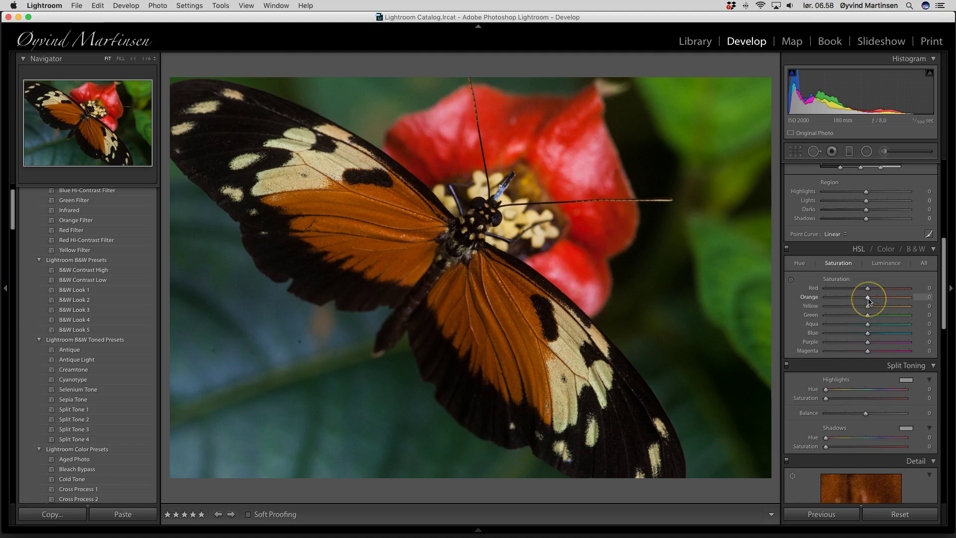
{"action": "mouse_move", "coordinate": [869, 300]}
{"action": "left_mouse_down"}
{"action": "mouse_move", "coordinate": [925, 302]}
{"action": "mouse_move", "coordinate": [820, 300]}
{"action": "mouse_move", "coordinate": [866, 302]}
{"action": "left_mouse_up"}
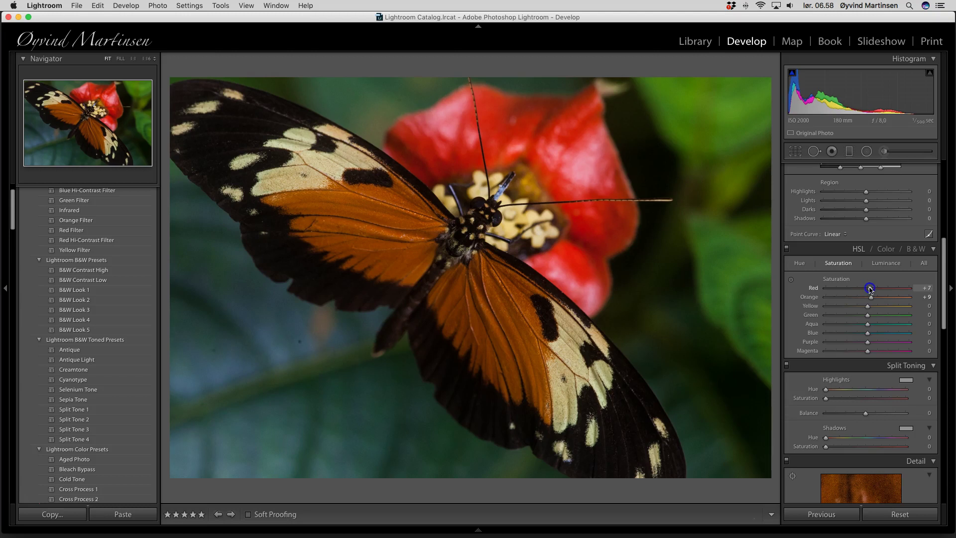
{"action": "left_click", "coordinate": [874, 297]}
{"action": "left_click", "coordinate": [871, 293]}
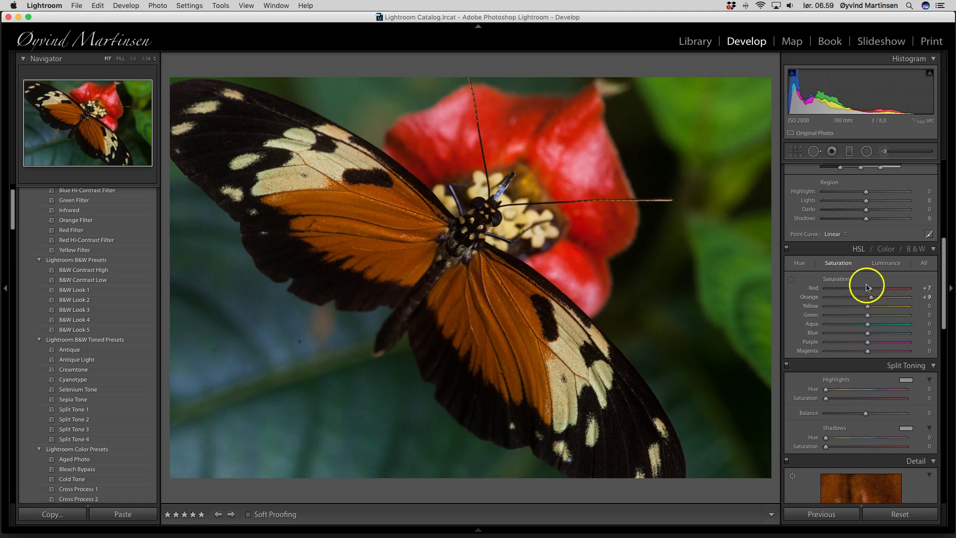
Try changing the Red luminance, leave it at 0, and set the HSL Luminance of Orange to +18.
{"action": "left_click", "coordinate": [885, 264]}
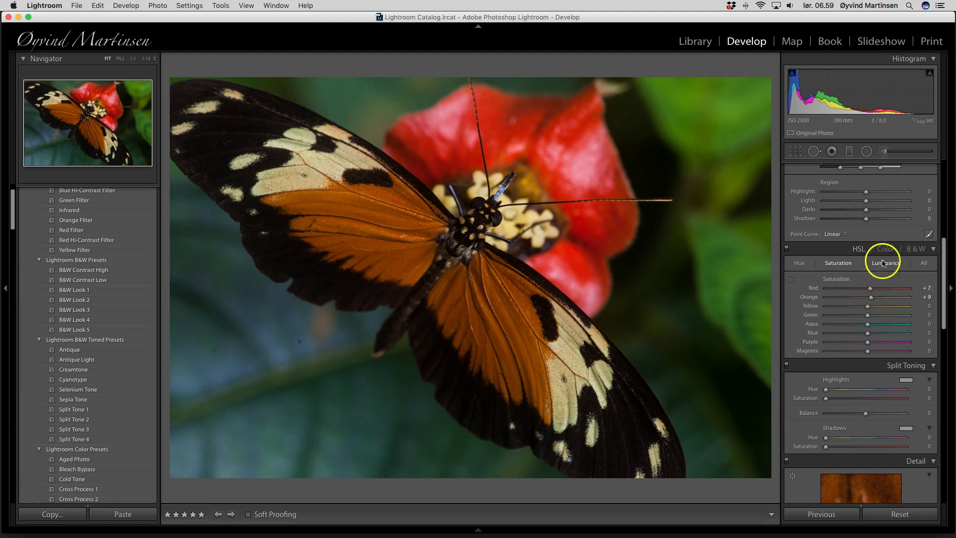
{"action": "left_click", "coordinate": [885, 264]}
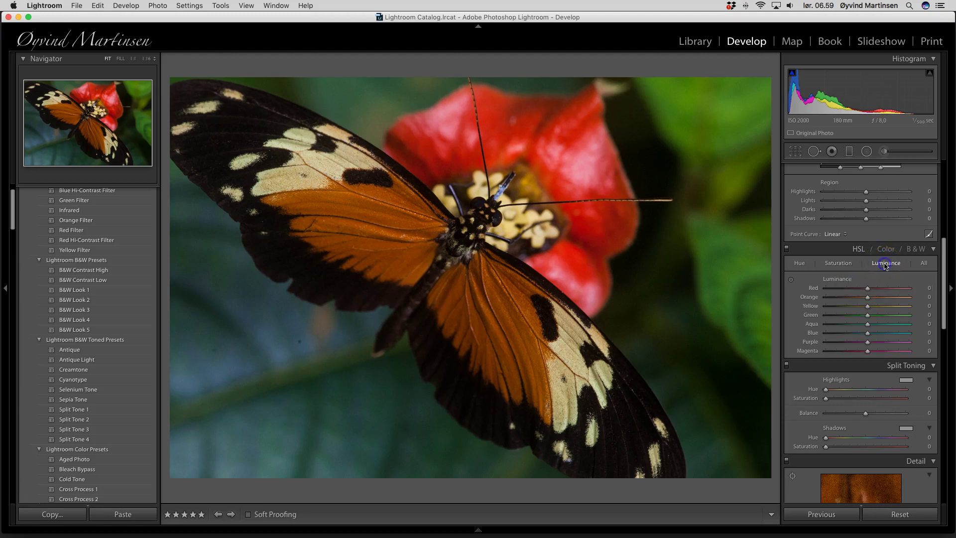
{"action": "left_click", "coordinate": [875, 289]}
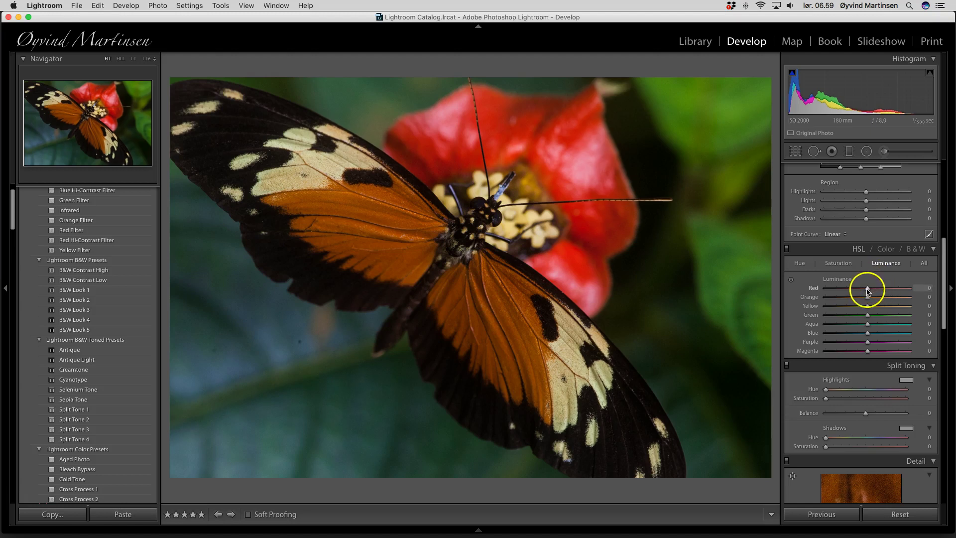
{"action": "mouse_move", "coordinate": [867, 292]}
{"action": "left_mouse_down"}
{"action": "mouse_move", "coordinate": [831, 290]}
{"action": "mouse_move", "coordinate": [868, 290]}
{"action": "left_mouse_up"}
{"action": "left_click", "coordinate": [866, 287]}
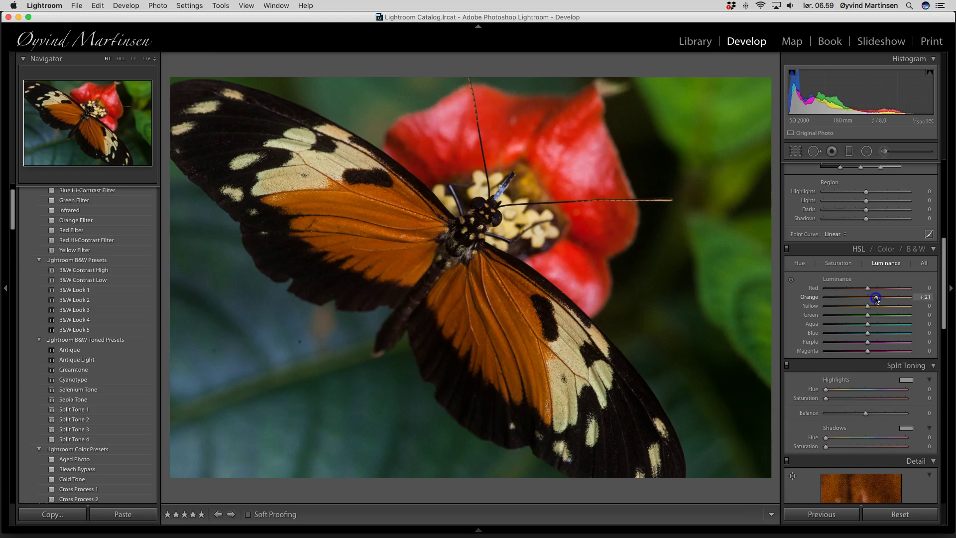
{"action": "mouse_move", "coordinate": [882, 298]}
{"action": "left_mouse_down"}
{"action": "mouse_move", "coordinate": [911, 299]}
{"action": "mouse_move", "coordinate": [844, 299]}
{"action": "mouse_move", "coordinate": [873, 299]}
{"action": "left_mouse_up"}
{"action": "left_click_drag", "start_coordinate": [872, 301], "coordinate": [872, 300]}
Darken the green leaves by setting the HSL Luminance of Green to -44.
{"action": "left_click_drag", "start_coordinate": [945, 281], "coordinate": [946, 296]}
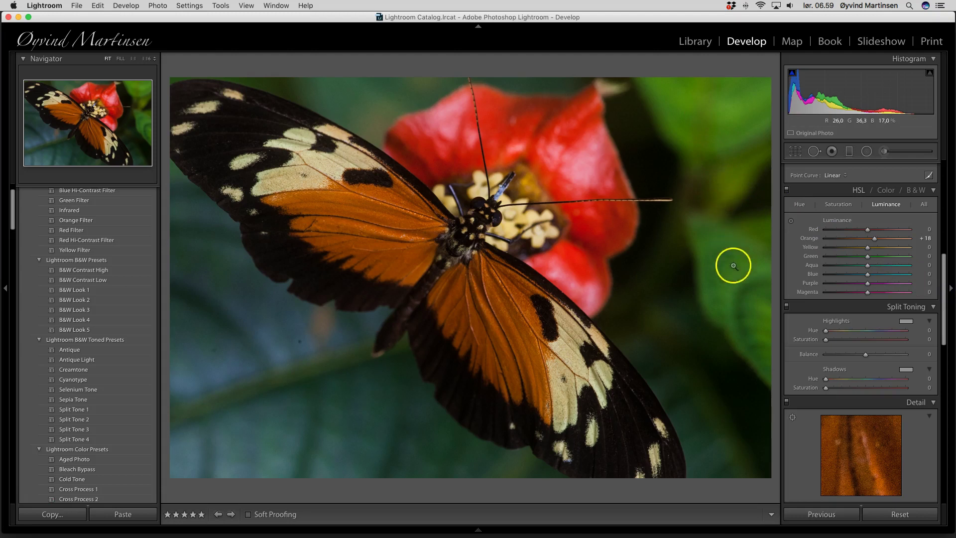
{"action": "left_click", "coordinate": [869, 258]}
{"action": "left_click_drag", "start_coordinate": [865, 258], "coordinate": [849, 258]}
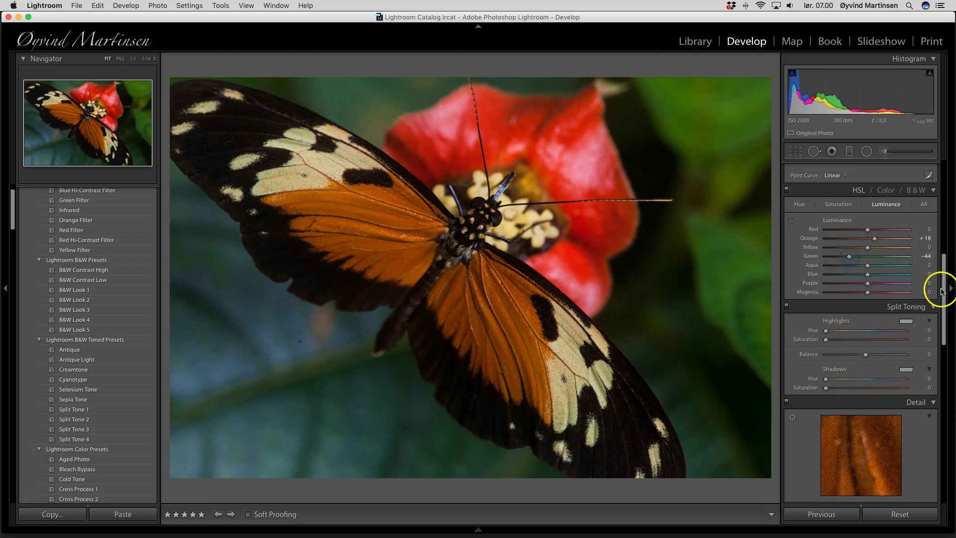
Sharpen the photo with Amount 58 and Radius 1.1, and set Masking to 29 using the mask preview.
{"action": "left_click_drag", "start_coordinate": [944, 289], "coordinate": [947, 337]}
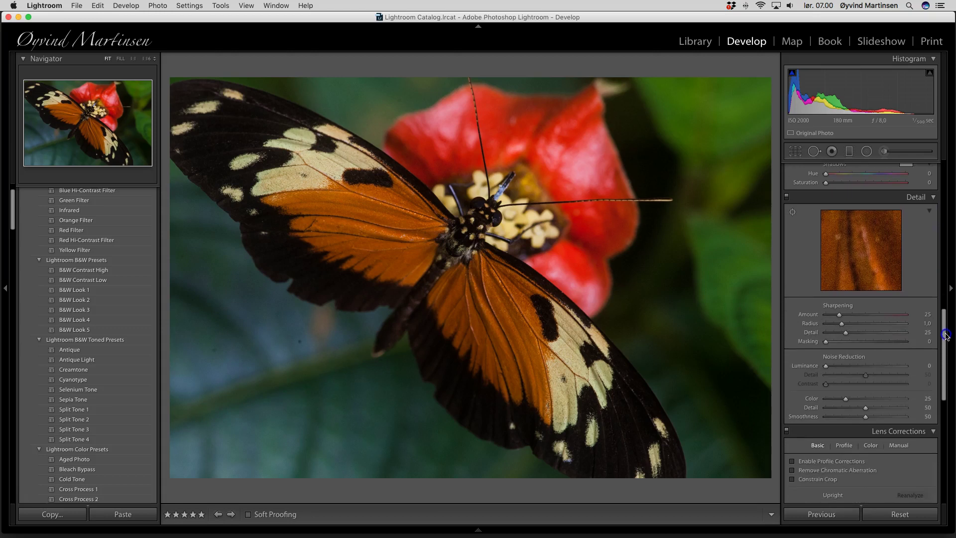
{"action": "left_click_drag", "start_coordinate": [840, 316], "coordinate": [845, 315]}
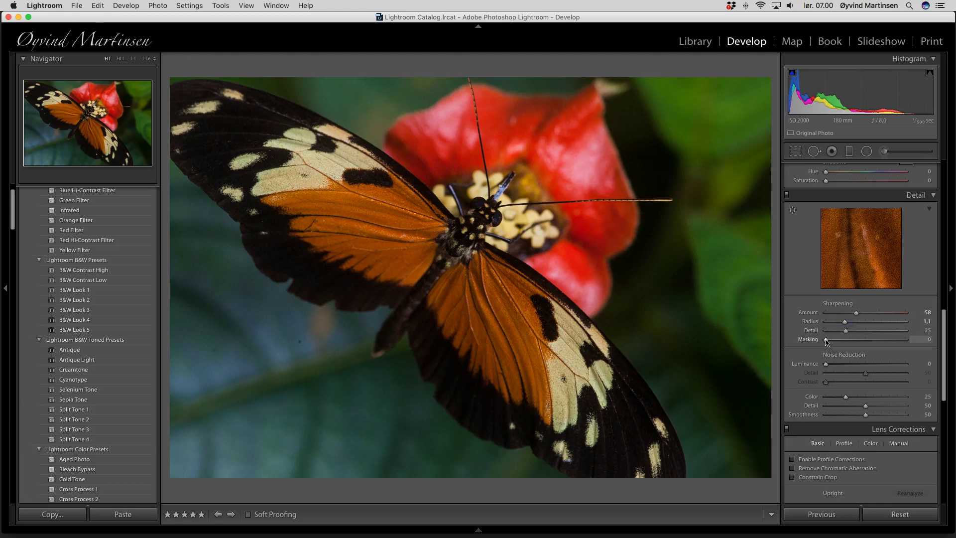
{"action": "key", "text": "alt"}
{"action": "left_click_drag", "start_coordinate": [827, 340], "coordinate": [843, 342]}
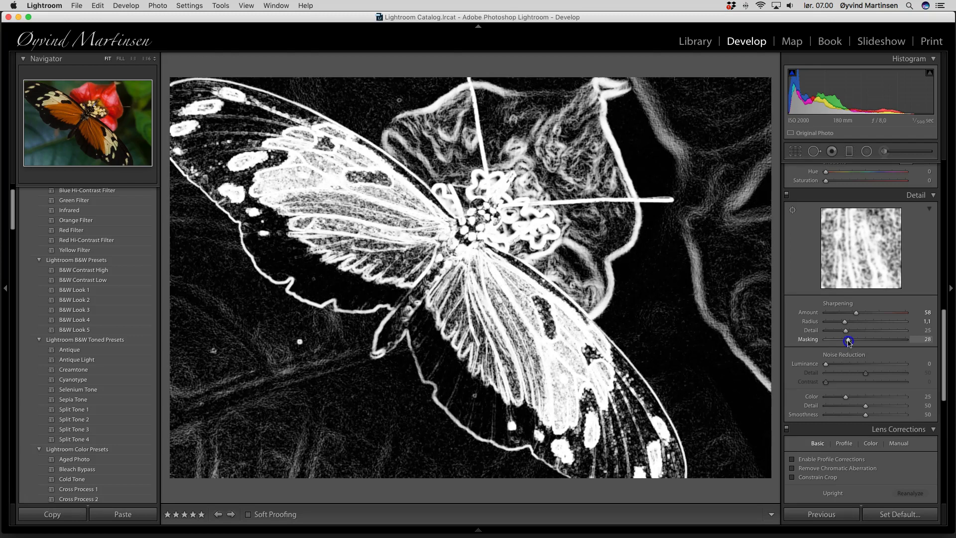
{"action": "left_click_drag", "start_coordinate": [850, 343], "coordinate": [849, 343]}
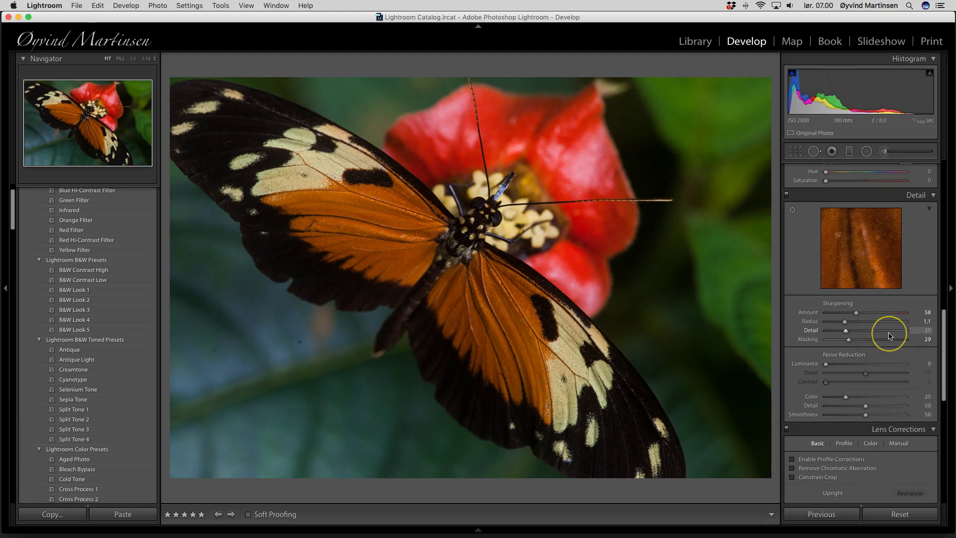
Start a new Adjustment Brush mask with Exposure 0.14 and Contrast 6, resetting its Highlights and Shadows to 0.
{"action": "scroll", "coordinate": [889, 334], "scroll_direction": "up", "scroll_amount": 2}
{"action": "scroll", "coordinate": [889, 335], "scroll_direction": "up", "scroll_amount": 15}
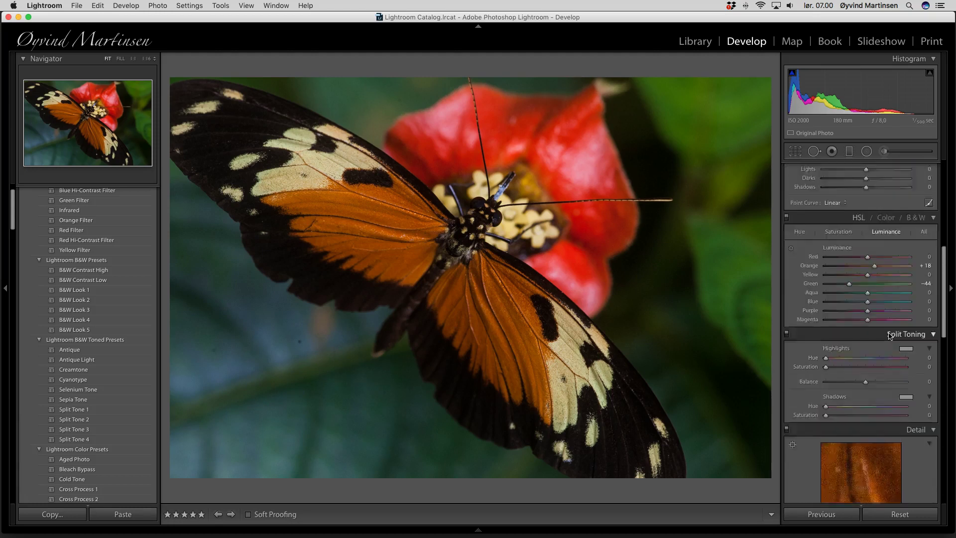
{"action": "scroll", "coordinate": [889, 336], "scroll_direction": "up", "scroll_amount": 1}
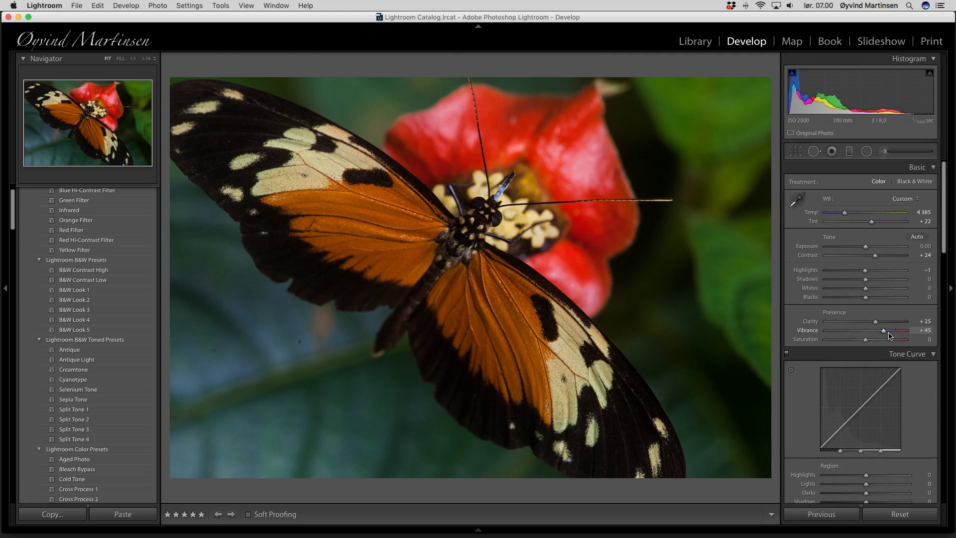
{"action": "left_click", "coordinate": [886, 152]}
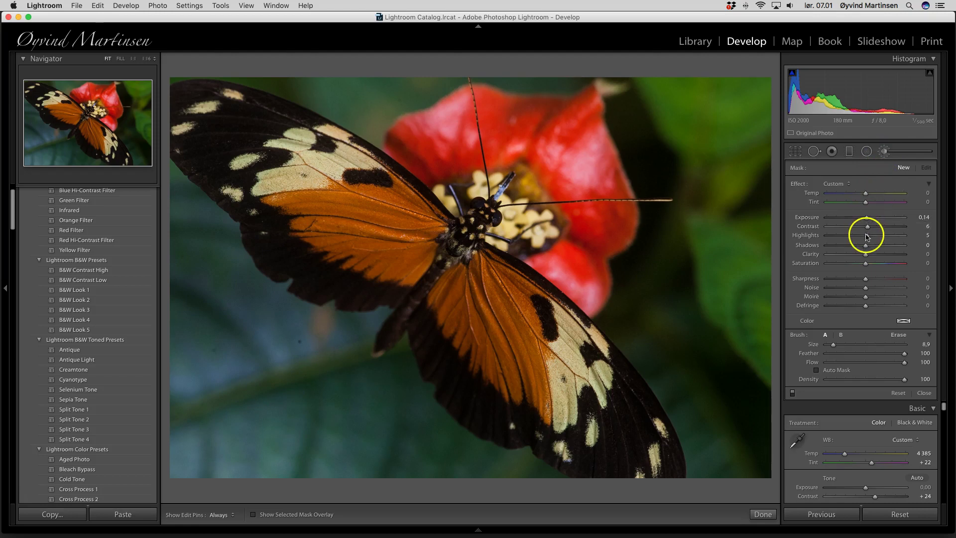
{"action": "left_click", "coordinate": [868, 236]}
{"action": "left_click", "coordinate": [859, 248]}
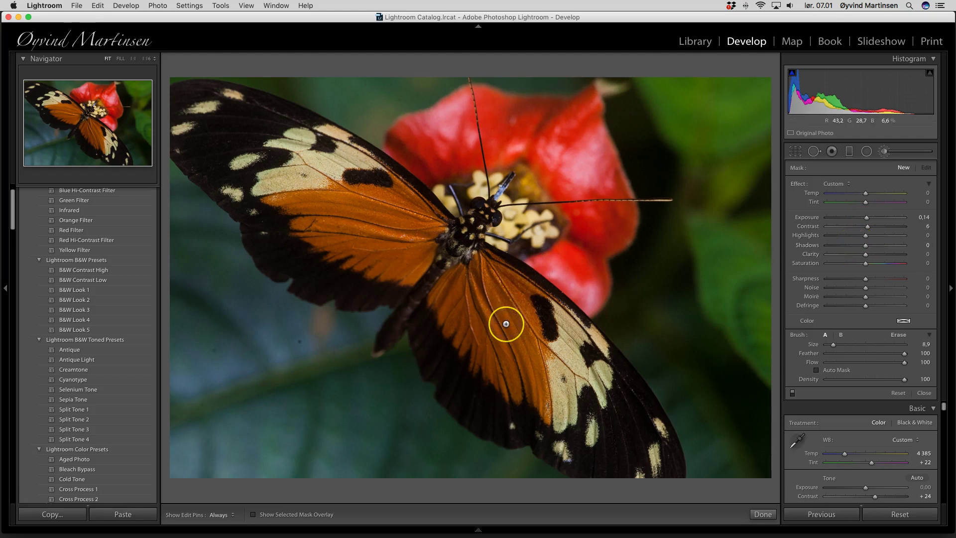
Paint the brush adjustment over both butterfly wings and the body, using a brush size of 11.0 for the wings.
{"action": "scroll", "coordinate": [505, 321], "scroll_direction": "up", "scroll_amount": 2}
{"action": "left_click", "coordinate": [535, 337]}
{"action": "key", "text": "h"}
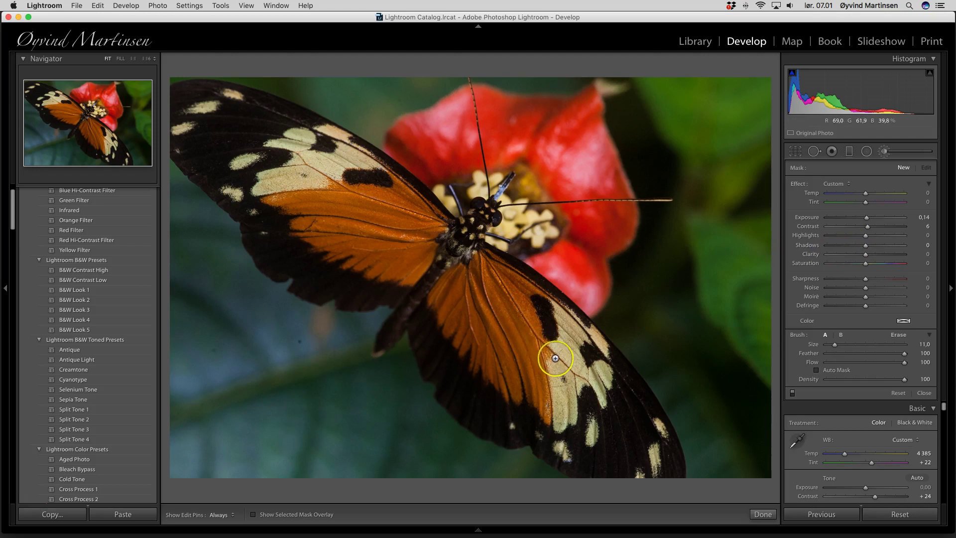
{"action": "left_click", "coordinate": [469, 301]}
{"action": "mouse_move", "coordinate": [464, 332]}
{"action": "left_mouse_down"}
{"action": "mouse_move", "coordinate": [431, 316]}
{"action": "mouse_move", "coordinate": [527, 404]}
{"action": "mouse_move", "coordinate": [558, 413]}
{"action": "left_mouse_up"}
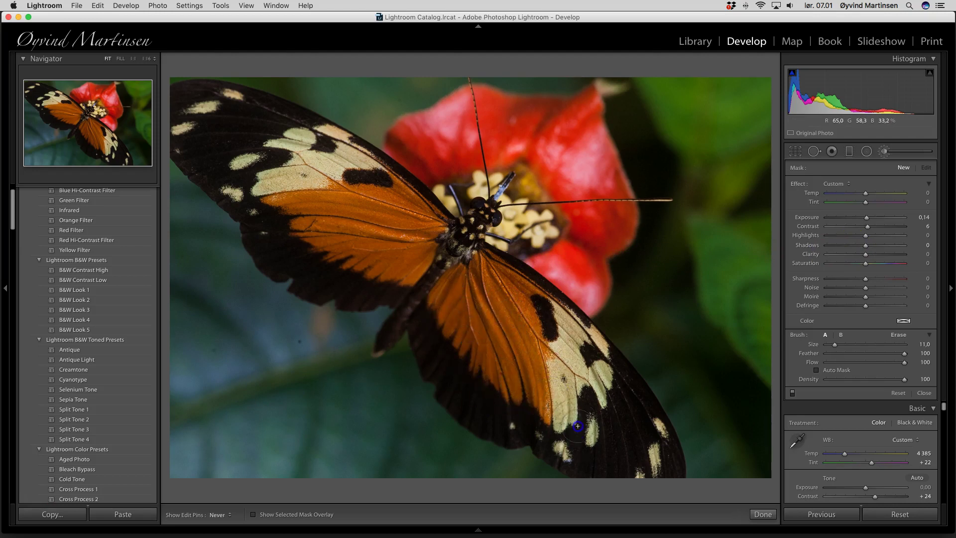
{"action": "left_click", "coordinate": [608, 404]}
{"action": "left_click", "coordinate": [591, 379]}
{"action": "left_click", "coordinate": [378, 246]}
{"action": "left_click", "coordinate": [394, 209]}
{"action": "left_click", "coordinate": [344, 219]}
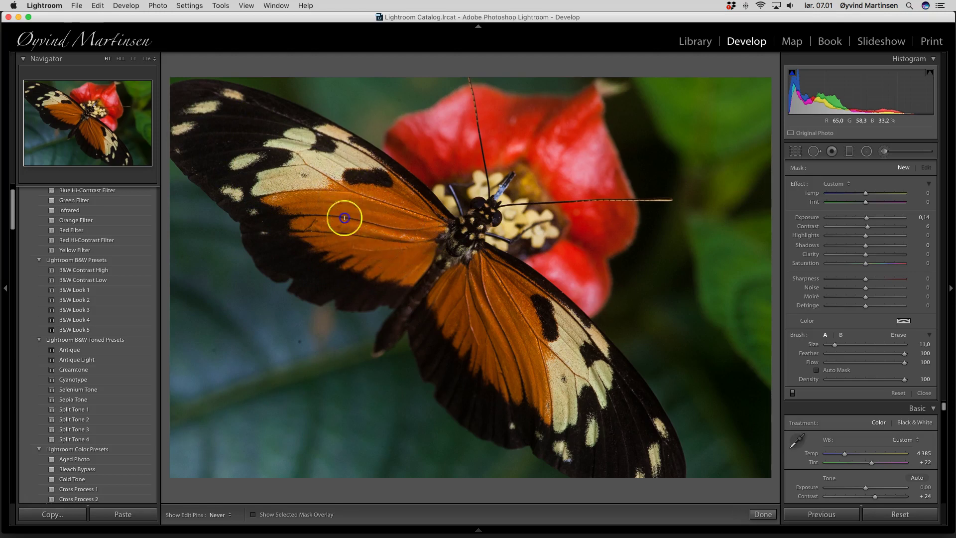
{"action": "left_click", "coordinate": [455, 249]}
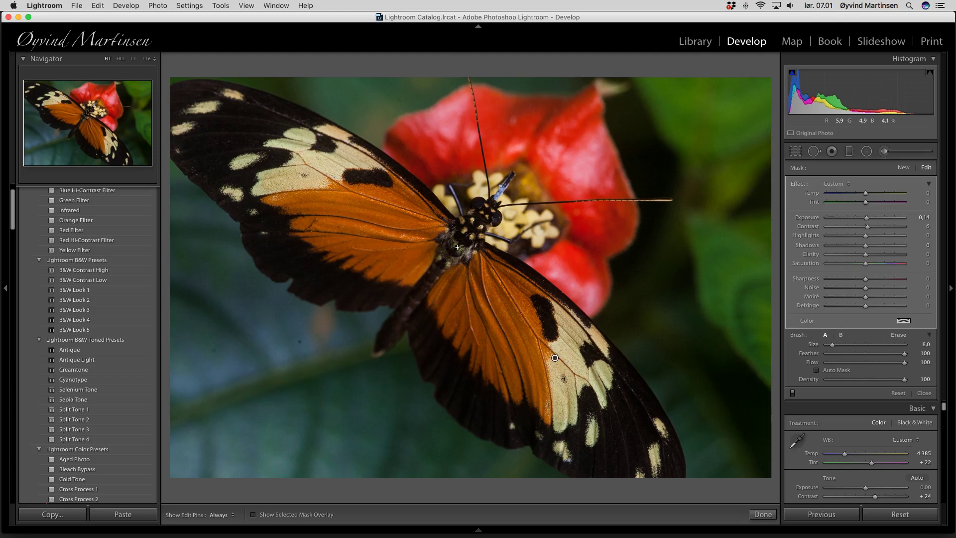
{"action": "key", "text": "h"}
{"action": "key", "text": "h"}
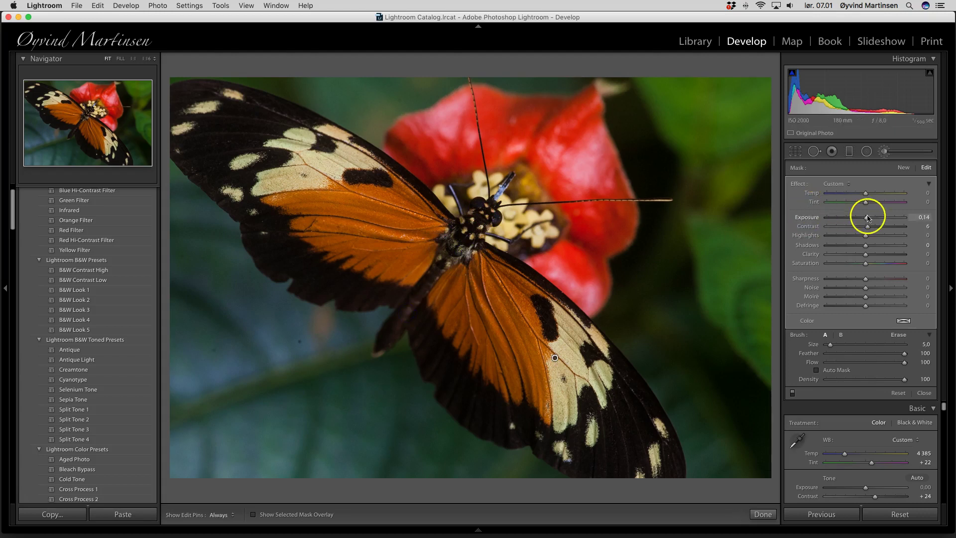
Set the painted butterfly adjustment's Exposure to 0.38 and Saturation to about 6, and close the Adjustment Brush.
{"action": "left_click_drag", "start_coordinate": [867, 219], "coordinate": [868, 219]}
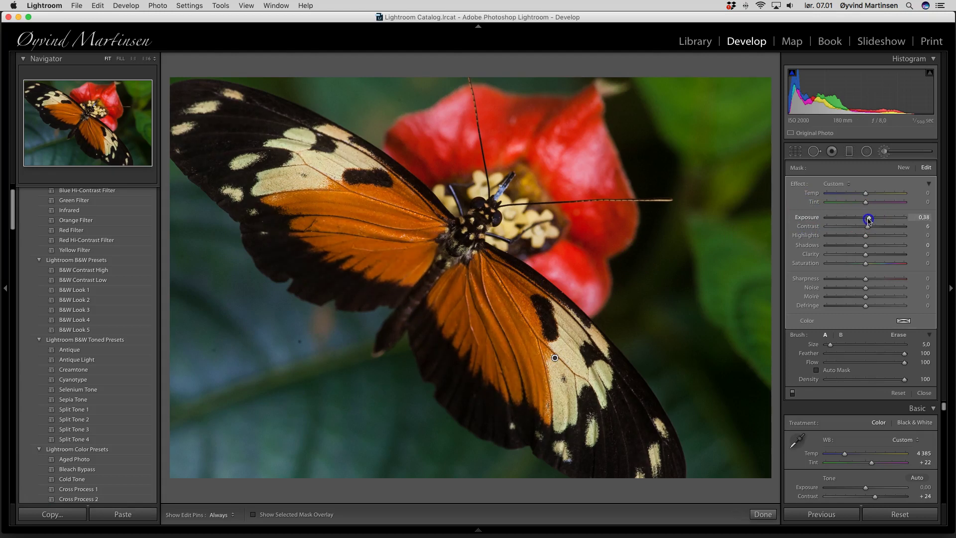
{"action": "left_click_drag", "start_coordinate": [869, 221], "coordinate": [868, 220]}
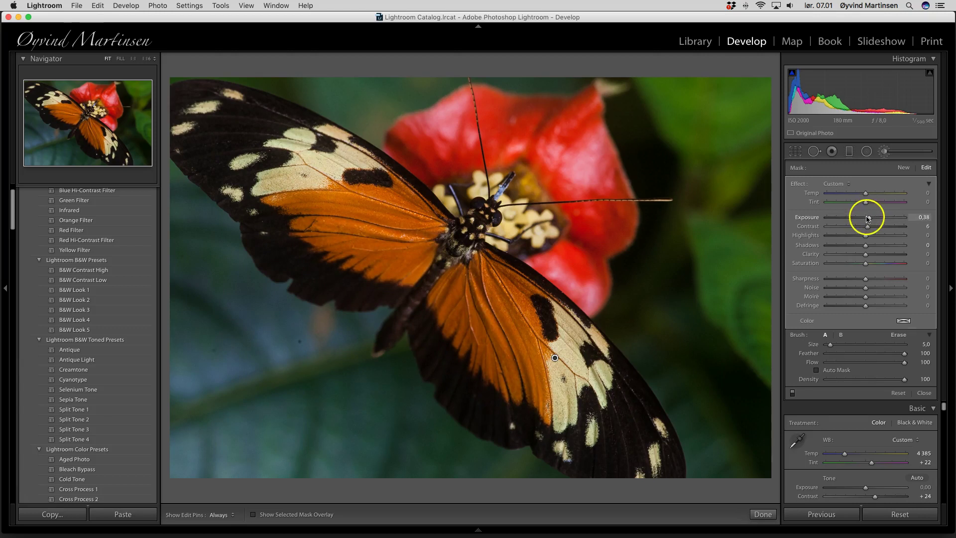
{"action": "left_click_drag", "start_coordinate": [866, 264], "coordinate": [866, 264]}
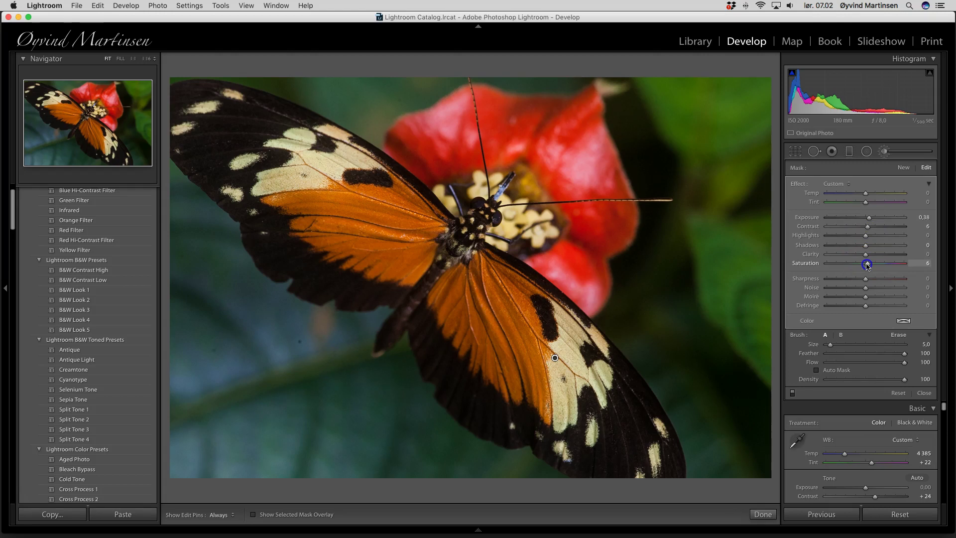
{"action": "left_click_drag", "start_coordinate": [868, 265], "coordinate": [867, 265]}
{"action": "left_click", "coordinate": [926, 393]}
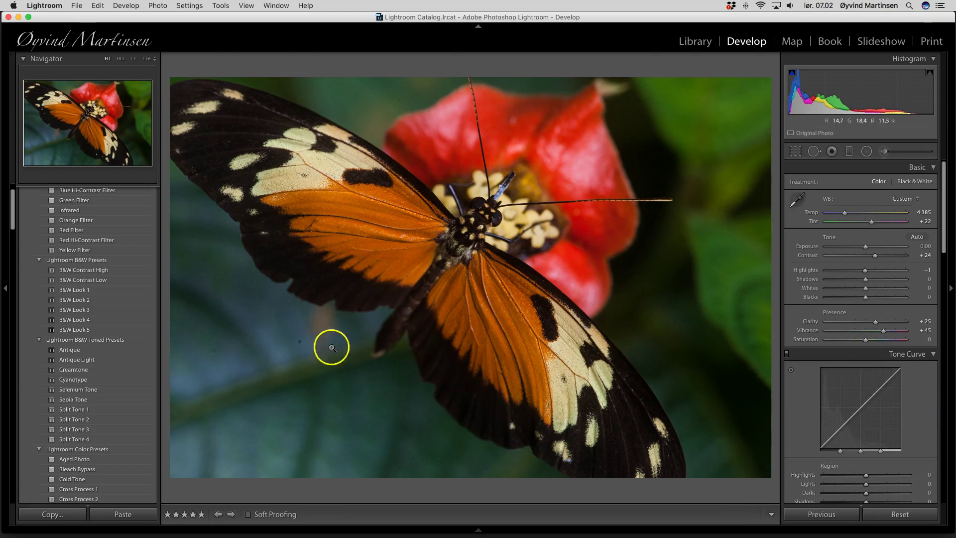
Zoom in on the dark spots in the leaf background and start Spot Removal in Heal mode with size 34.
{"action": "left_click", "coordinate": [303, 350]}
{"action": "left_click_drag", "start_coordinate": [249, 361], "coordinate": [598, 284]}
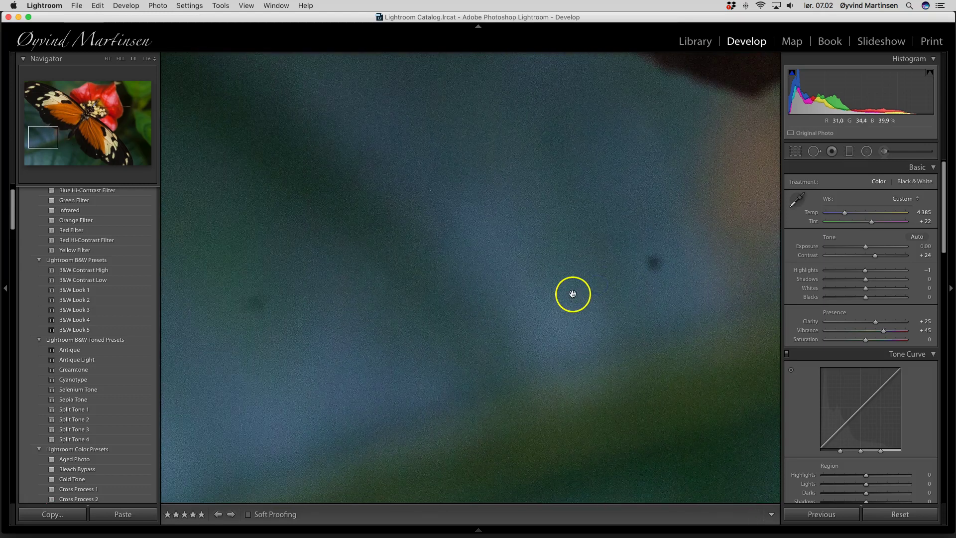
{"action": "left_click", "coordinate": [814, 151]}
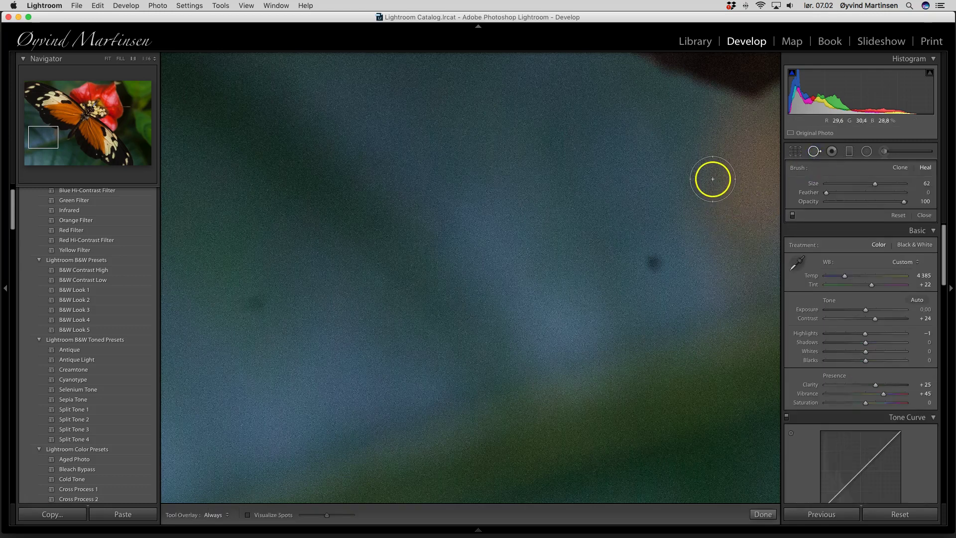
{"action": "scroll", "coordinate": [713, 181], "scroll_direction": "down", "scroll_amount": 7}
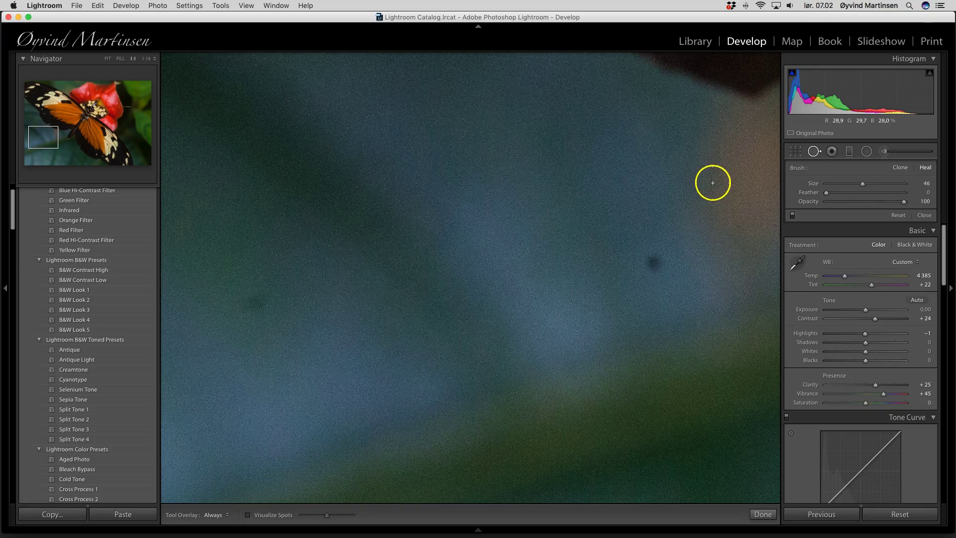
{"action": "scroll", "coordinate": [713, 185], "scroll_direction": "down", "scroll_amount": 2}
{"action": "left_click", "coordinate": [853, 184]}
{"action": "left_click_drag", "start_coordinate": [854, 185], "coordinate": [853, 185]}
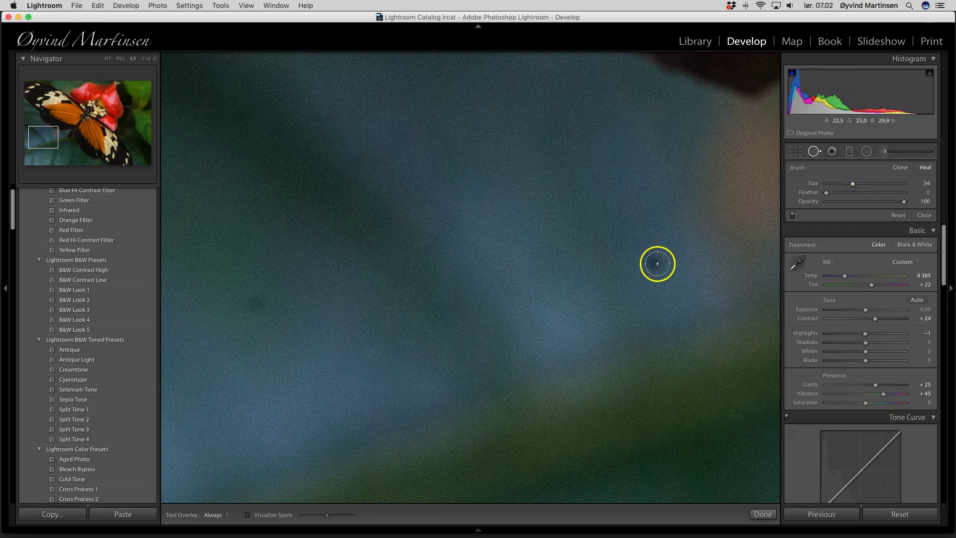
Heal the two dark spots in the leaf background with a size 39 brush and return to the full photo view.
{"action": "scroll", "coordinate": [657, 263], "scroll_direction": "up", "scroll_amount": 5}
{"action": "left_click", "coordinate": [655, 263]}
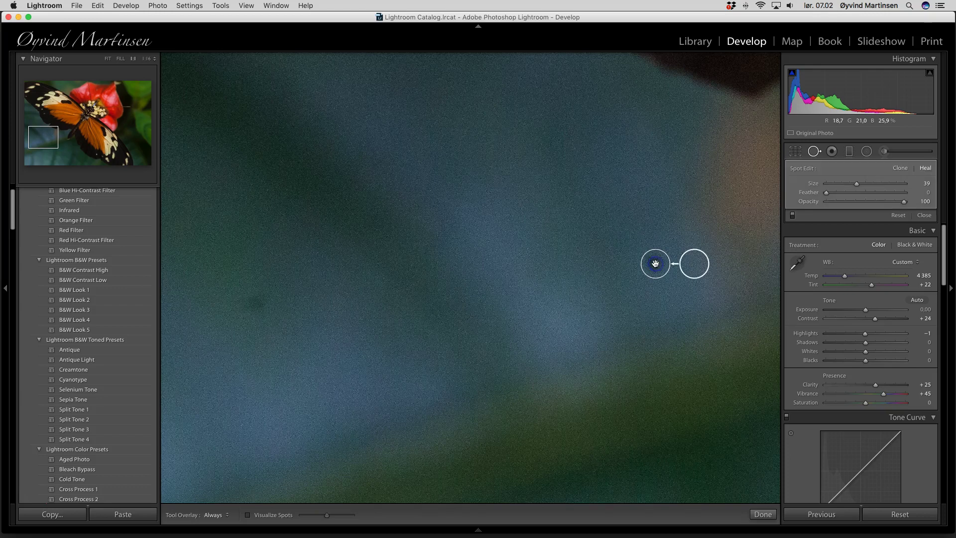
{"action": "left_click_drag", "start_coordinate": [655, 263], "coordinate": [690, 265]}
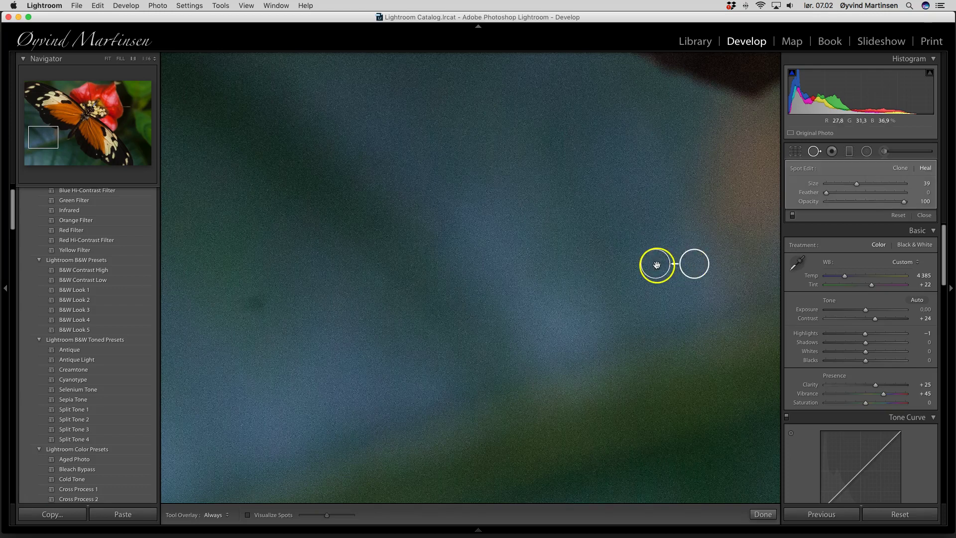
{"action": "left_click", "coordinate": [254, 302]}
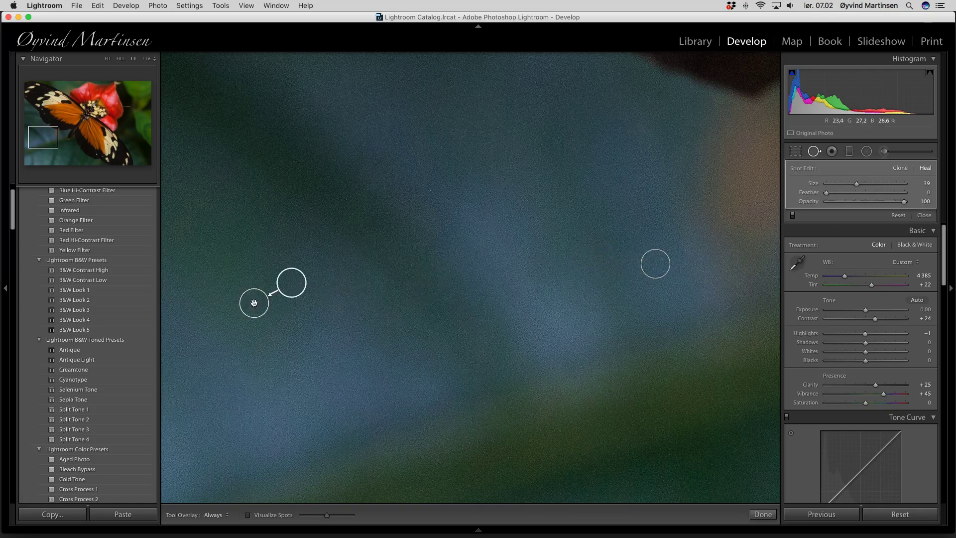
{"action": "left_click", "coordinate": [110, 61]}
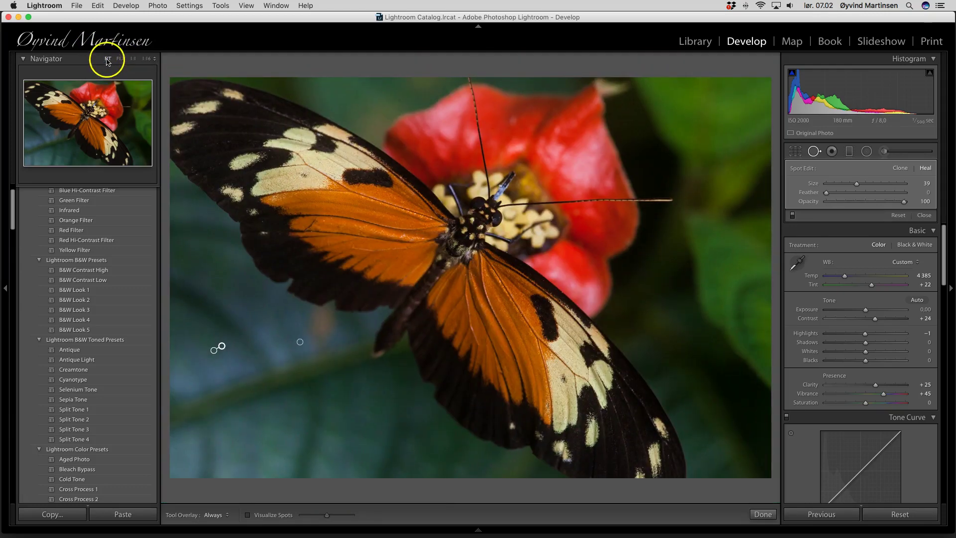
{"action": "left_click", "coordinate": [820, 191]}
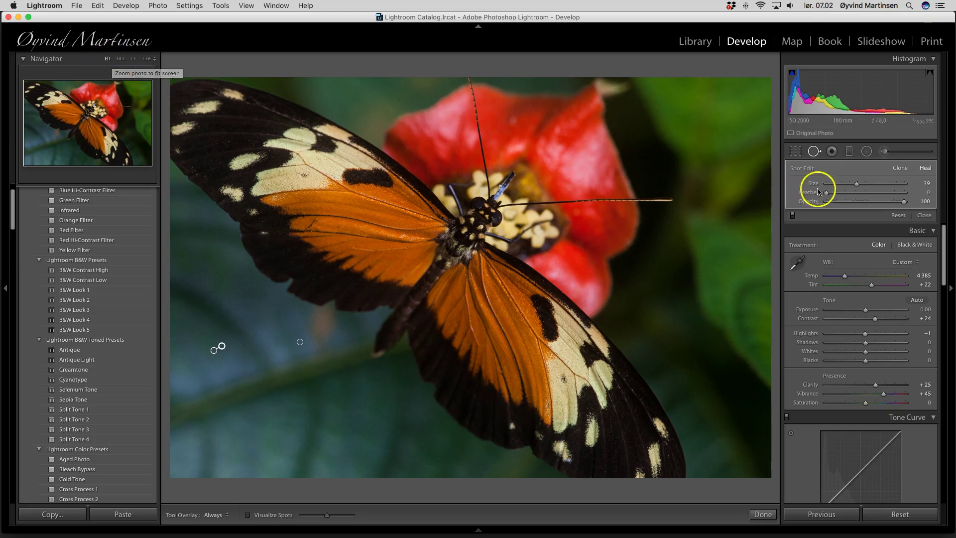
Close Spot Removal and start a new Adjustment Brush mask with Exposure set to −0.23.
{"action": "left_click", "coordinate": [926, 215]}
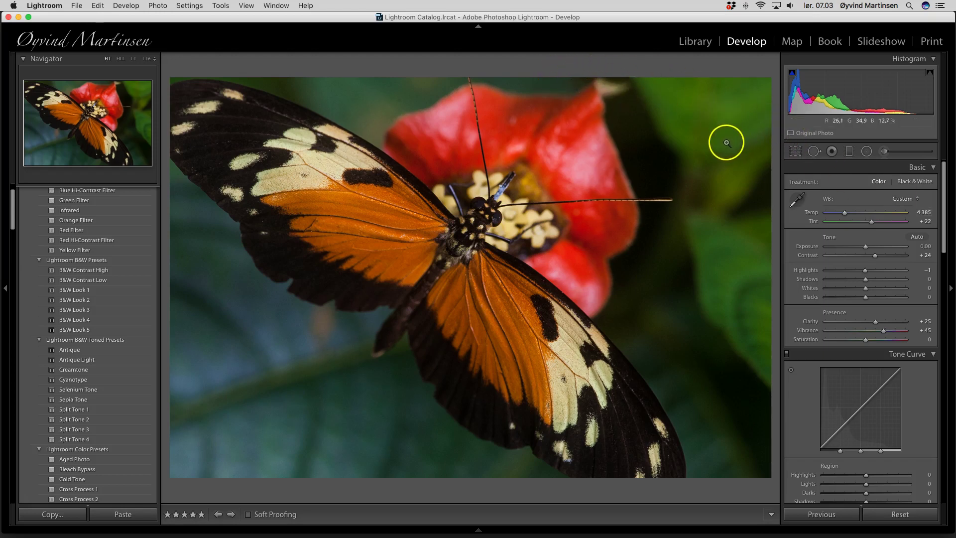
{"action": "left_click", "coordinate": [885, 152]}
{"action": "left_click", "coordinate": [868, 219]}
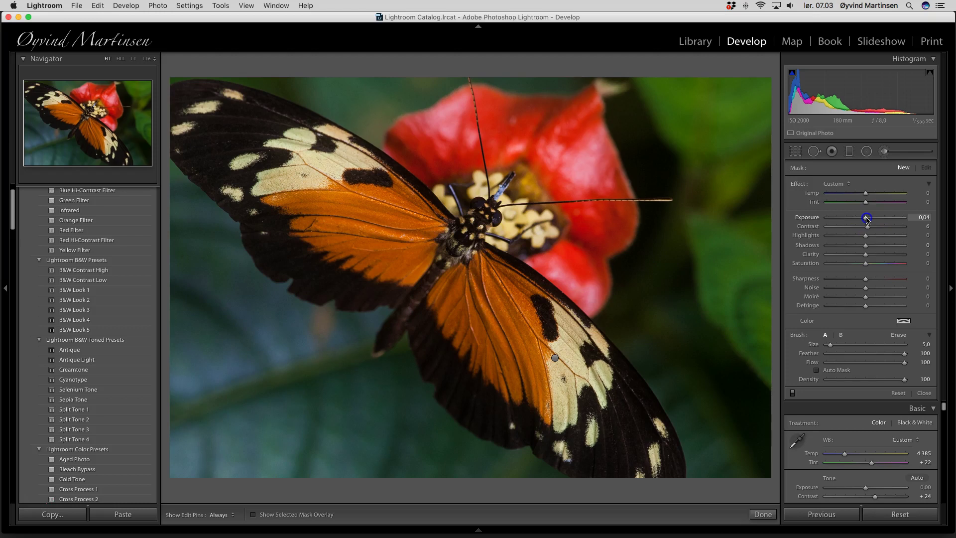
{"action": "left_click_drag", "start_coordinate": [868, 219], "coordinate": [865, 219]}
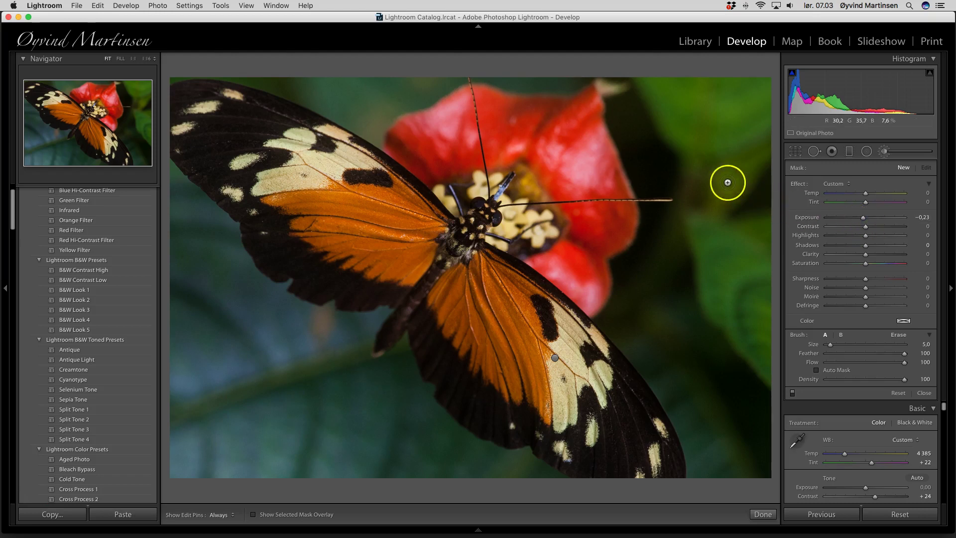
Paint the darkening brush over the leaf background right of and above the butterfly, using a brush size of 29.0.
{"action": "scroll", "coordinate": [727, 182], "scroll_direction": "up", "scroll_amount": 5}
{"action": "scroll", "coordinate": [728, 182], "scroll_direction": "up", "scroll_amount": 4}
{"action": "mouse_move", "coordinate": [725, 181]}
{"action": "left_mouse_down"}
{"action": "mouse_move", "coordinate": [747, 227]}
{"action": "mouse_move", "coordinate": [740, 258]}
{"action": "mouse_move", "coordinate": [751, 388]}
{"action": "left_mouse_up"}
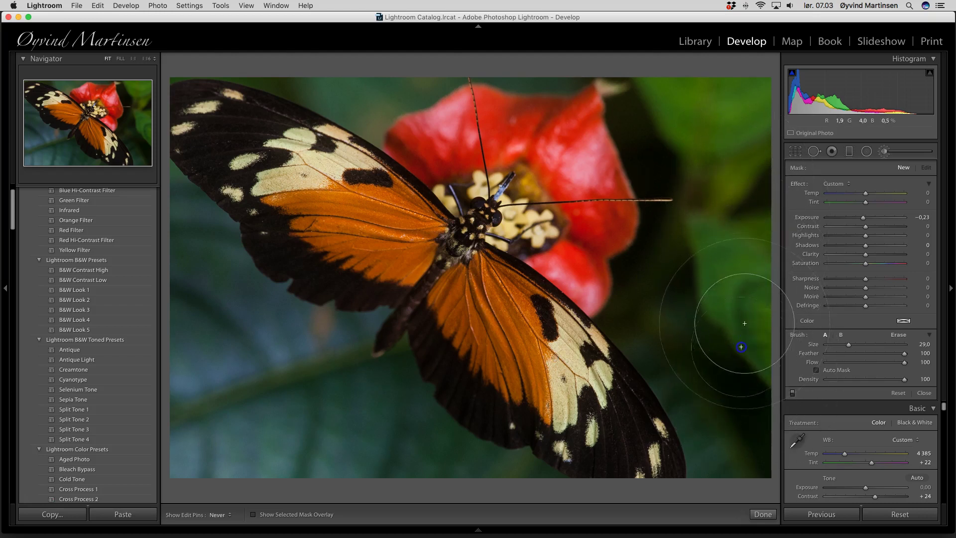
{"action": "key", "text": "h"}
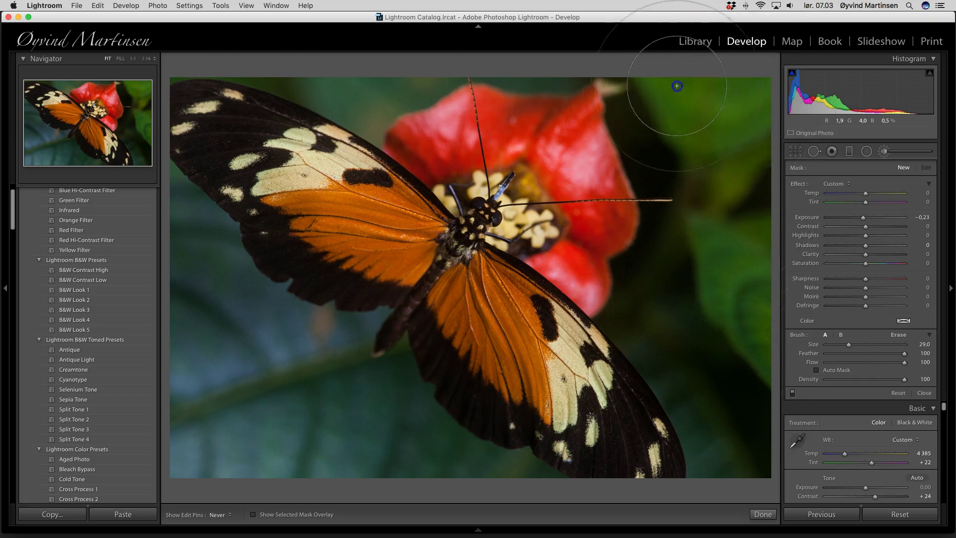
{"action": "left_click_drag", "start_coordinate": [566, 54], "coordinate": [538, 51]}
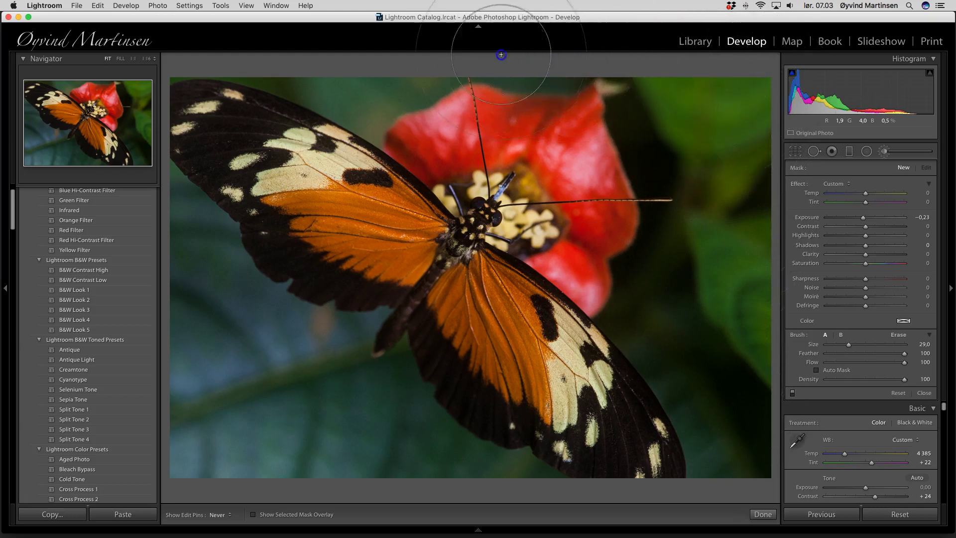
{"action": "left_click_drag", "start_coordinate": [343, 54], "coordinate": [378, 57]}
{"action": "left_click", "coordinate": [434, 60]}
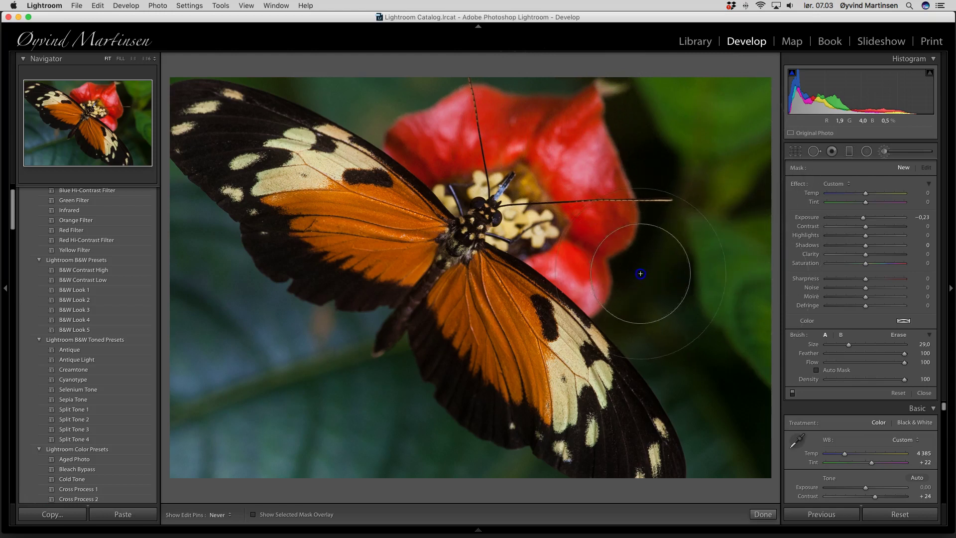
{"action": "left_click_drag", "start_coordinate": [732, 389], "coordinate": [745, 442]}
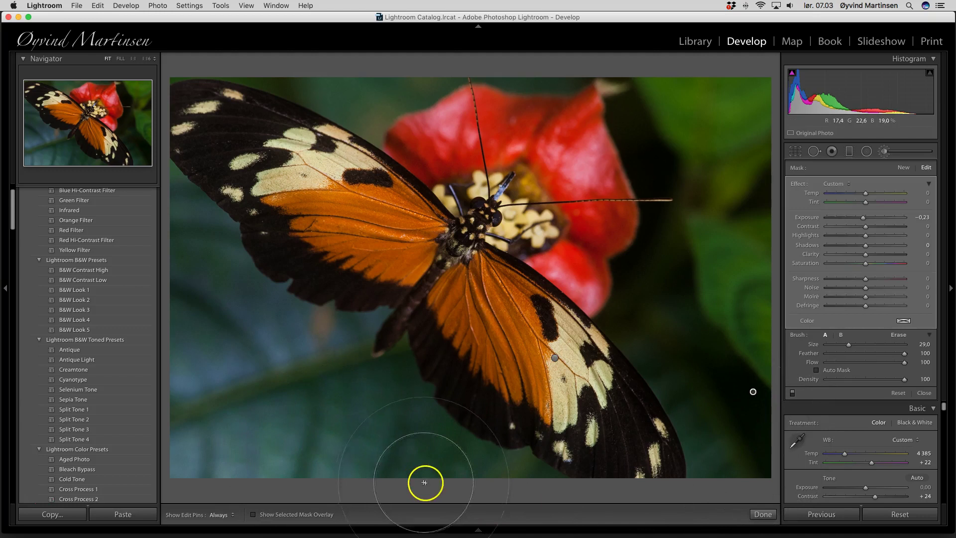
Extend the darkening mask over the leaf background to the left of and below the butterfly, keeping the edit pins hidden while painting.
{"action": "key", "text": "h"}
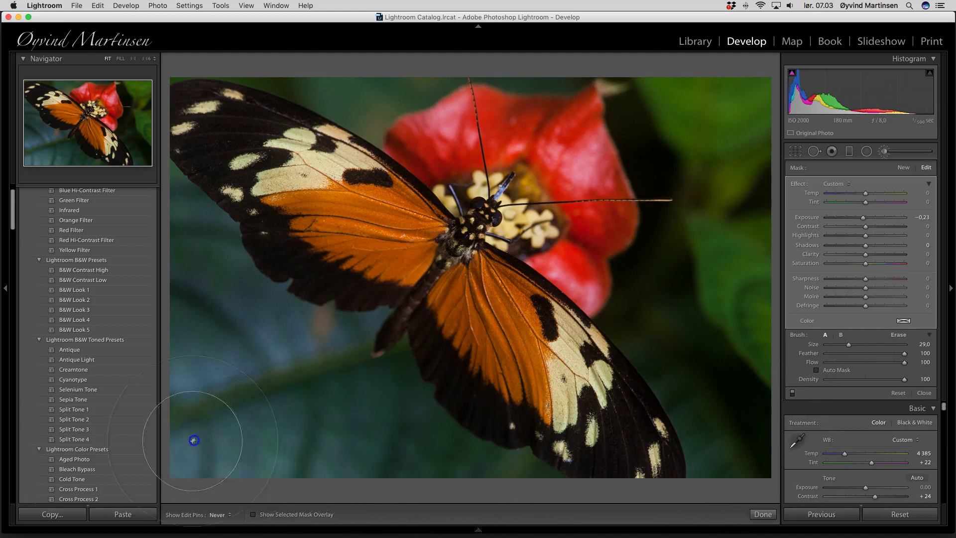
{"action": "left_click_drag", "start_coordinate": [188, 333], "coordinate": [166, 235]}
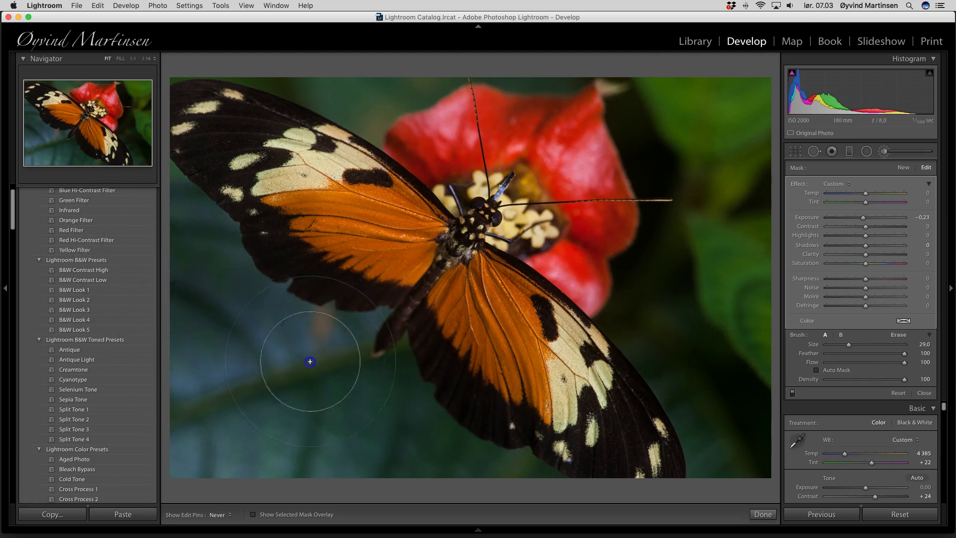
{"action": "left_click", "coordinate": [342, 417]}
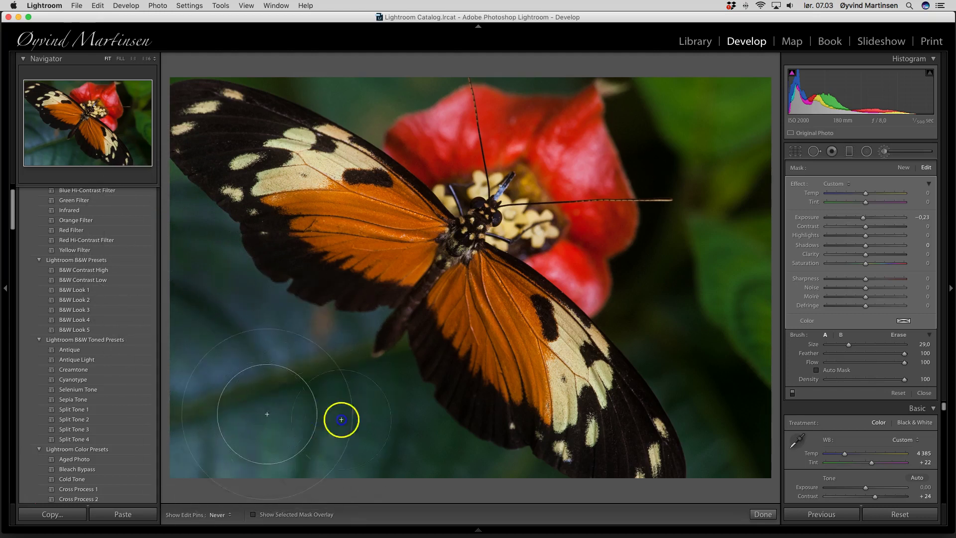
{"action": "mouse_move", "coordinate": [367, 454]}
{"action": "left_mouse_down"}
{"action": "mouse_move", "coordinate": [404, 468]}
{"action": "mouse_move", "coordinate": [391, 471]}
{"action": "left_mouse_up"}
Show the edit pins again, set the background mask's Exposure to −0.69, and close the Adjustment Brush.
{"action": "key", "text": "h"}
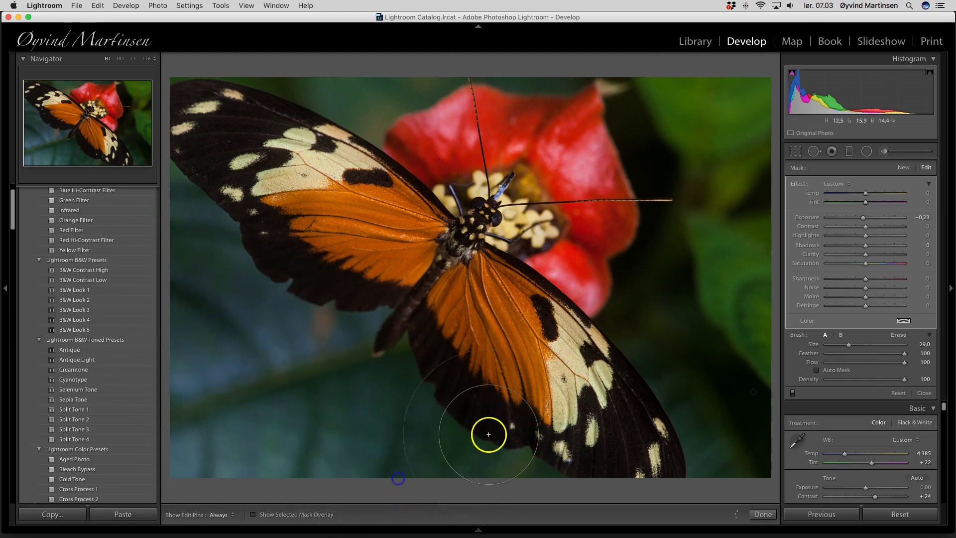
{"action": "left_click", "coordinate": [866, 218]}
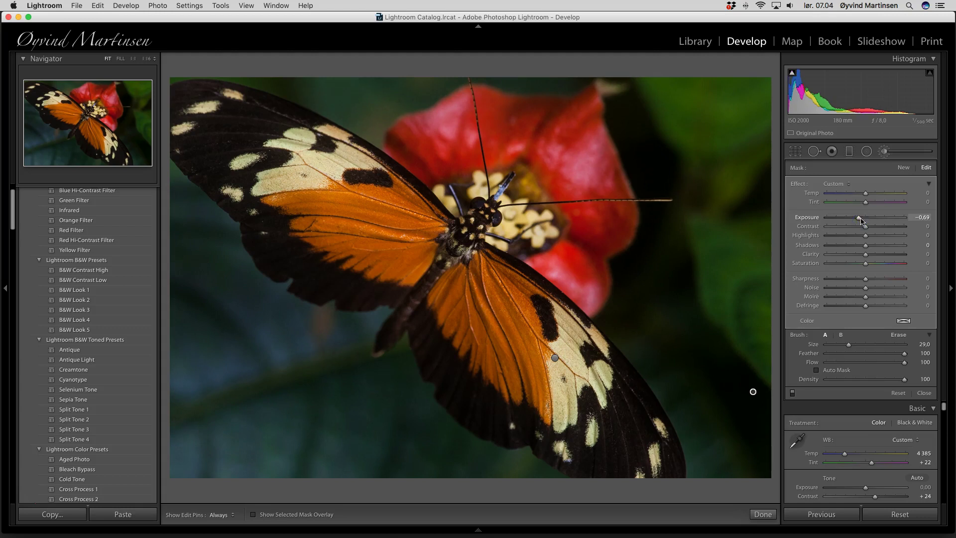
{"action": "left_click", "coordinate": [924, 393]}
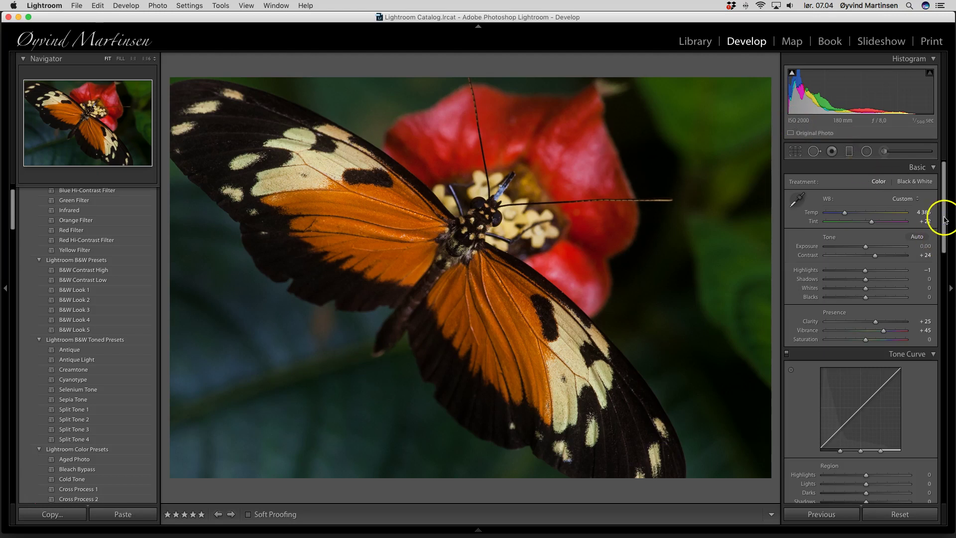
Inspect the wing detail preview and set the Noise Reduction Luminance to 13.
{"action": "left_click_drag", "start_coordinate": [945, 218], "coordinate": [950, 363]}
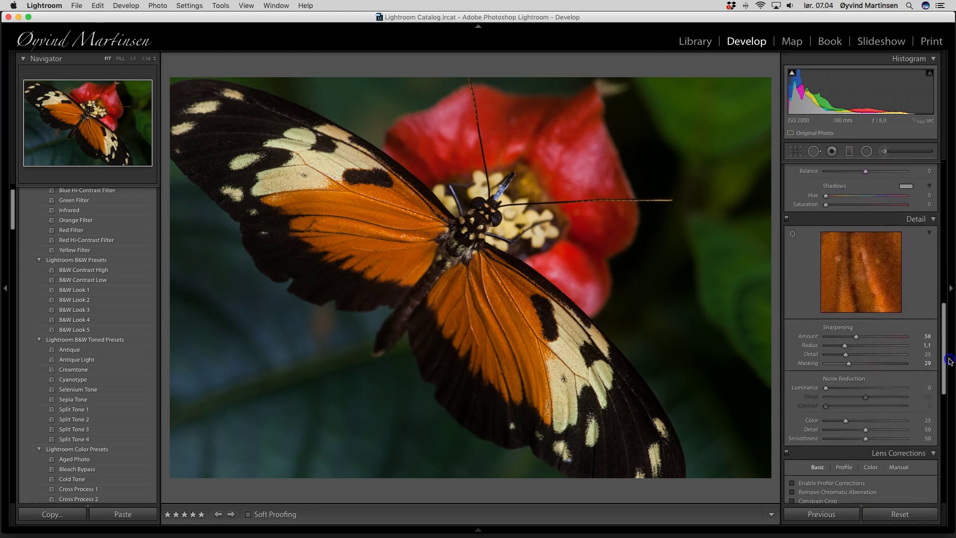
{"action": "left_click_drag", "start_coordinate": [860, 263], "coordinate": [852, 296]}
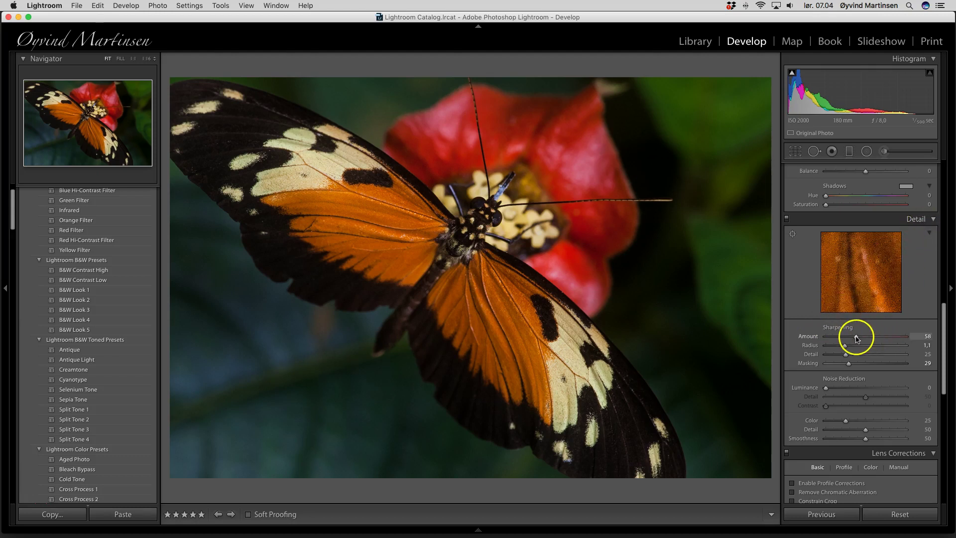
{"action": "left_click", "coordinate": [825, 388]}
{"action": "left_click_drag", "start_coordinate": [825, 388], "coordinate": [835, 389]}
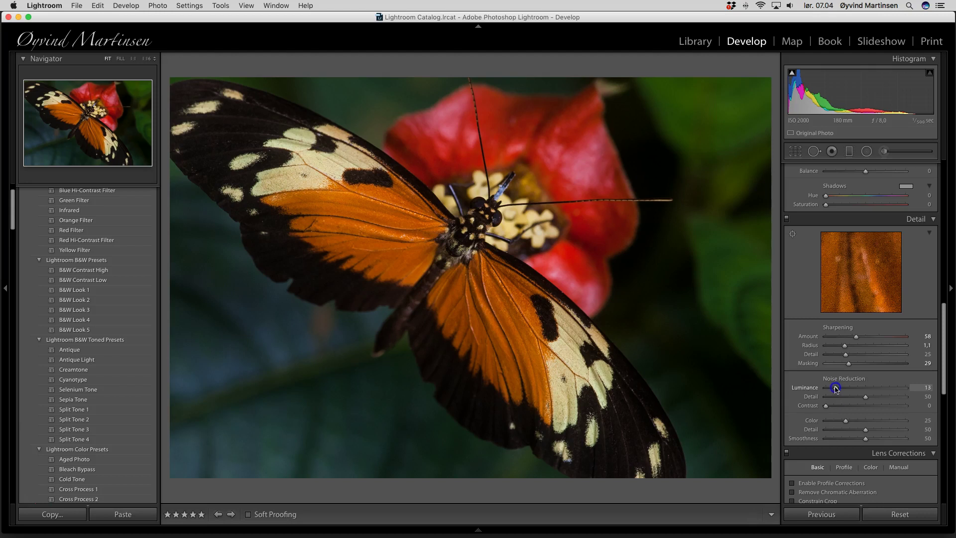
{"action": "left_click", "coordinate": [838, 389]}
{"action": "left_click", "coordinate": [929, 388]}
{"action": "left_click", "coordinate": [865, 280]}
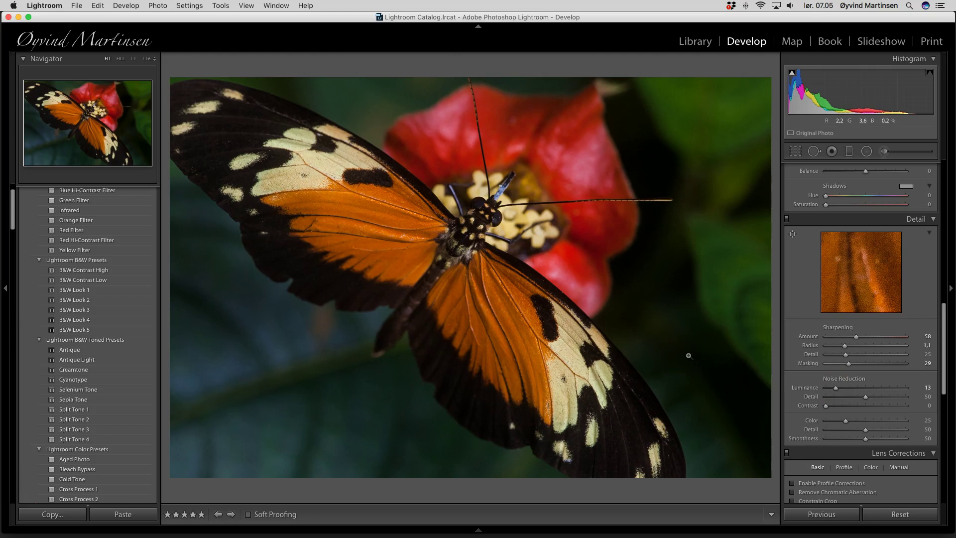
View the edited butterfly photo in Lights Out mode, return to the normal display, and move on to the autumn landscape photo.
{"action": "key", "text": "l"}
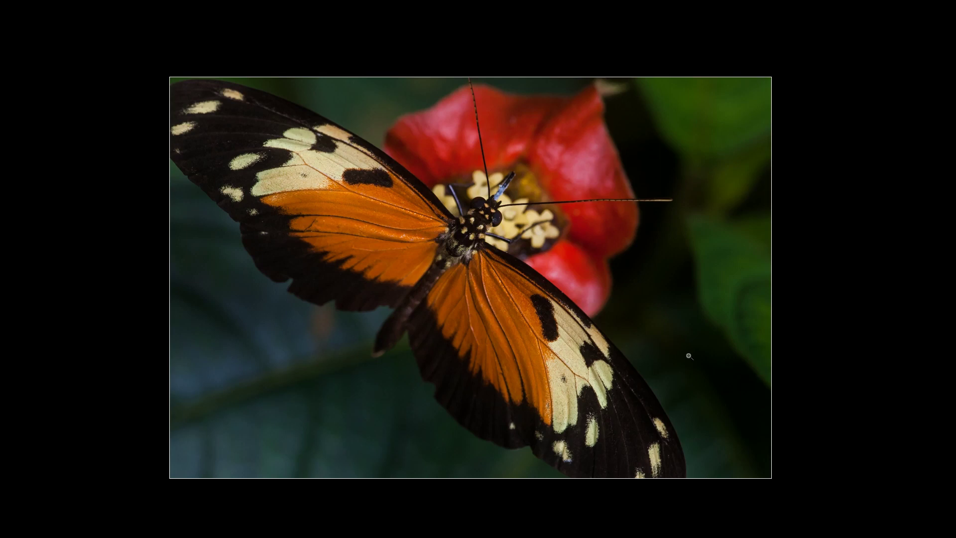
{"action": "key", "text": "l"}
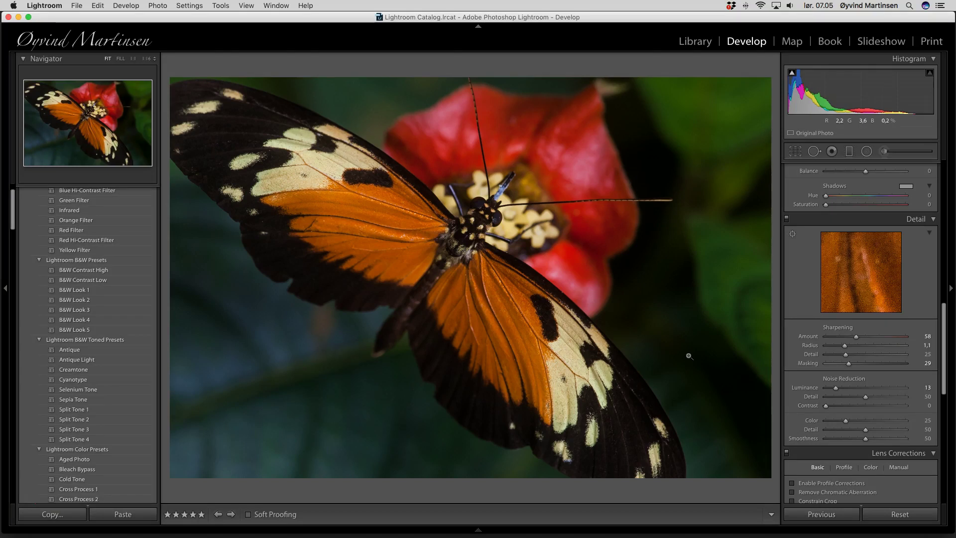
{"action": "key", "text": "Right"}
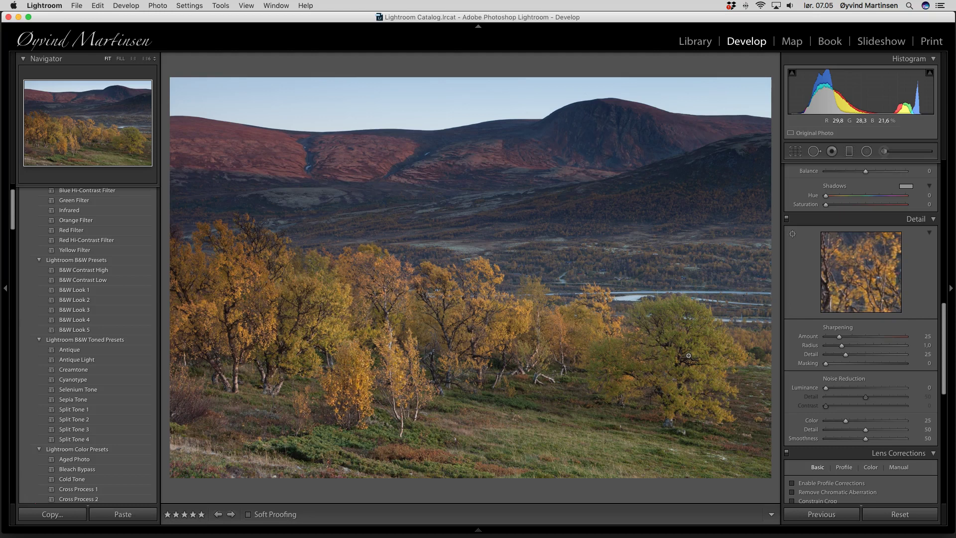
Set the landscape photo's Clarity to +25, Vibrance to +44 and Saturation to +8.
{"action": "left_click_drag", "start_coordinate": [943, 315], "coordinate": [952, 186]}
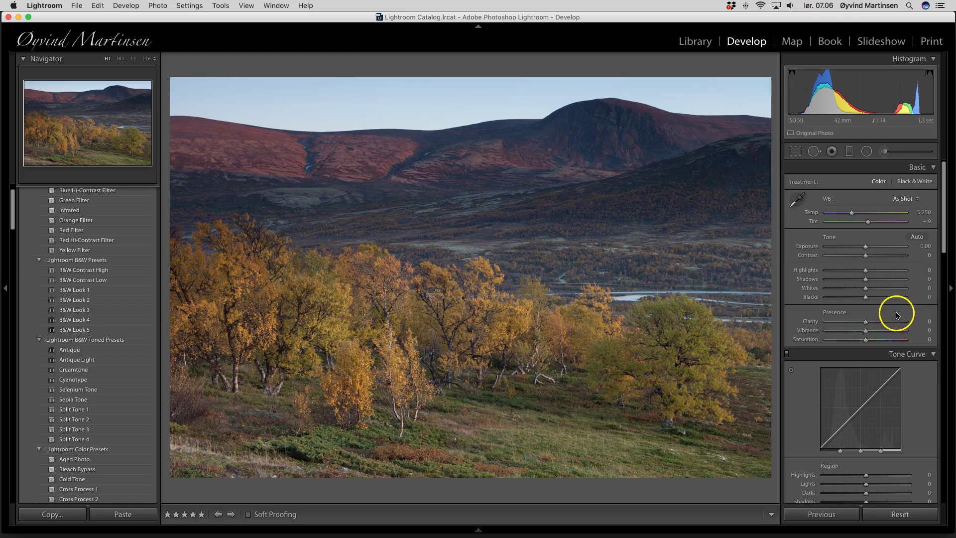
{"action": "left_click", "coordinate": [866, 322]}
{"action": "left_click_drag", "start_coordinate": [865, 322], "coordinate": [869, 342]}
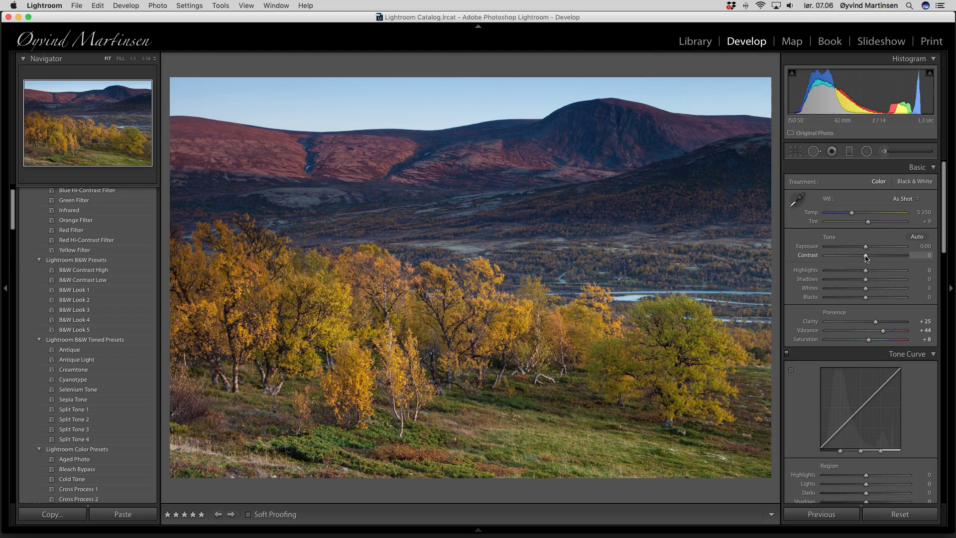
Set the landscape photo's Contrast to +21 and lift its Shadows to +40.
{"action": "left_click", "coordinate": [866, 257]}
{"action": "mouse_move", "coordinate": [867, 257]}
{"action": "left_mouse_down"}
{"action": "mouse_move", "coordinate": [831, 256]}
{"action": "mouse_move", "coordinate": [953, 266]}
{"action": "mouse_move", "coordinate": [873, 259]}
{"action": "left_mouse_up"}
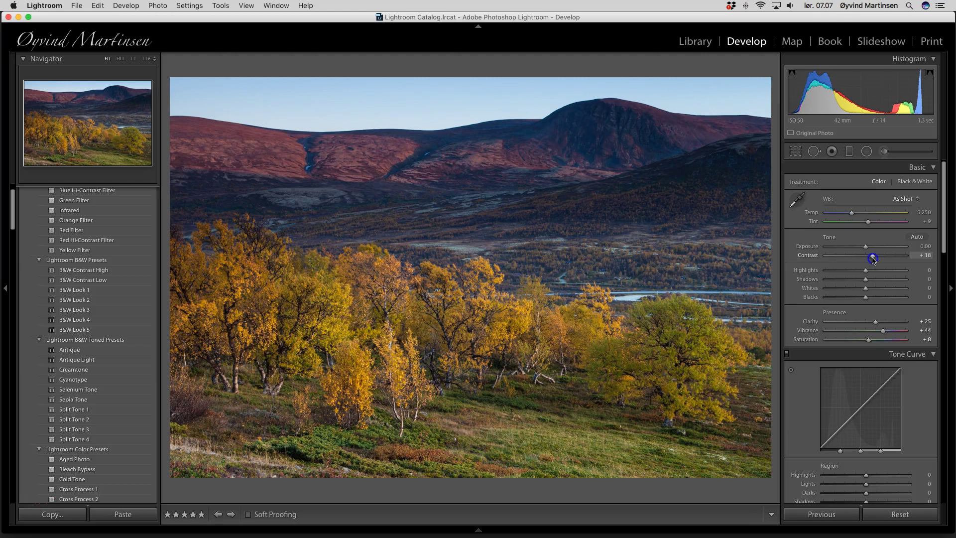
{"action": "left_click_drag", "start_coordinate": [873, 260], "coordinate": [880, 262]}
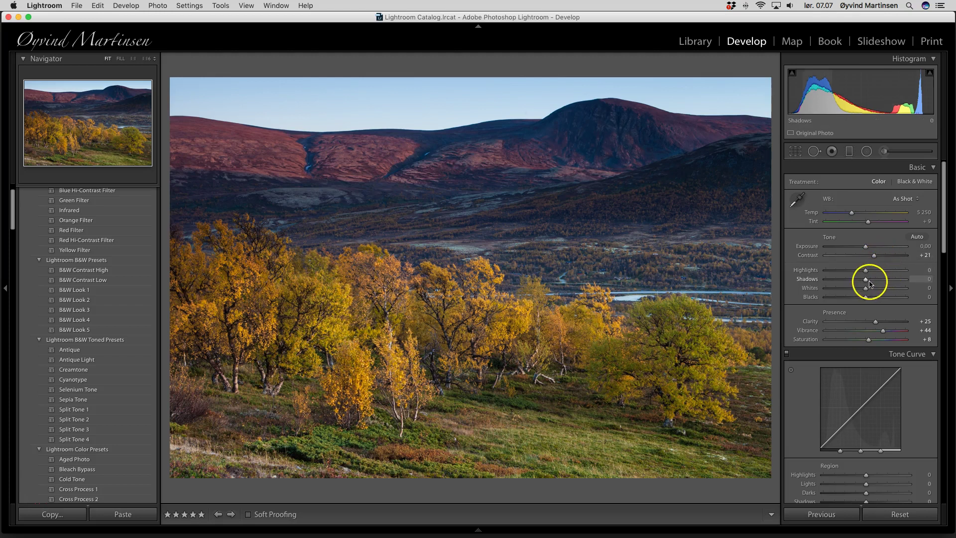
{"action": "left_click_drag", "start_coordinate": [866, 282], "coordinate": [866, 282]}
{"action": "left_click_drag", "start_coordinate": [870, 282], "coordinate": [882, 282]}
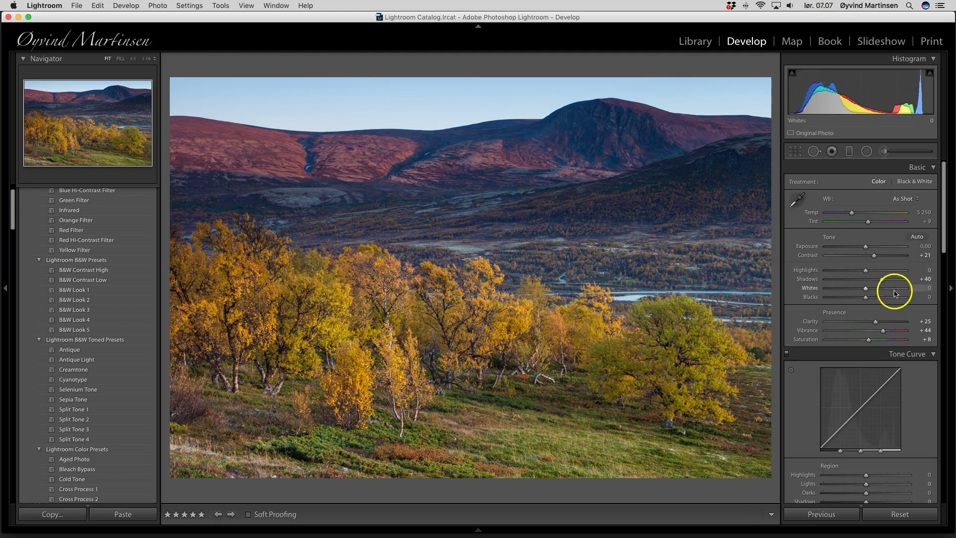
Sharpen the landscape photo with Amount 58, Radius 1.1 and Masking 39, using the mask preview to judge the masking.
{"action": "scroll", "coordinate": [895, 290], "scroll_direction": "down", "scroll_amount": 10}
{"action": "scroll", "coordinate": [895, 291], "scroll_direction": "down", "scroll_amount": 10}
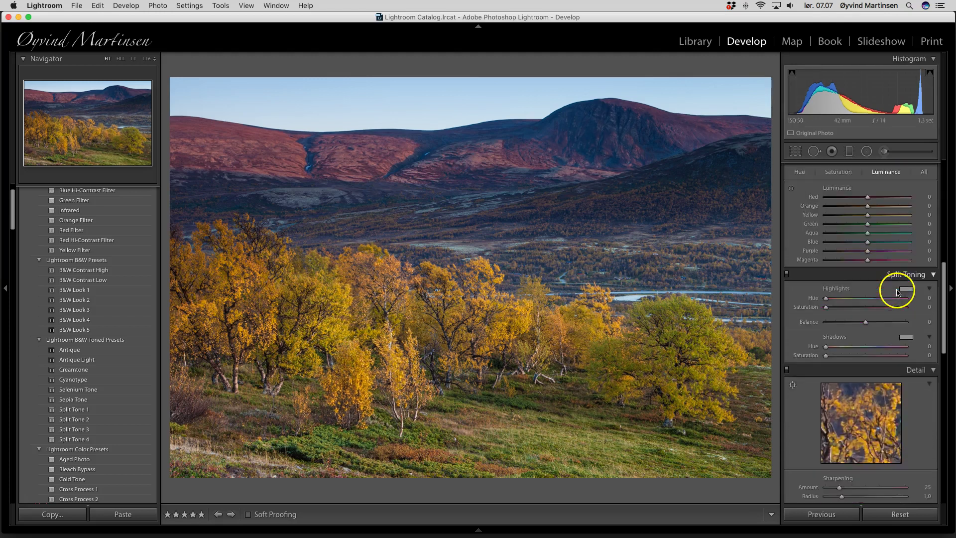
{"action": "mouse_move", "coordinate": [839, 307]}
{"action": "left_mouse_down"}
{"action": "mouse_move", "coordinate": [857, 307]}
{"action": "mouse_move", "coordinate": [846, 315]}
{"action": "left_mouse_up"}
{"action": "left_click", "coordinate": [821, 335]}
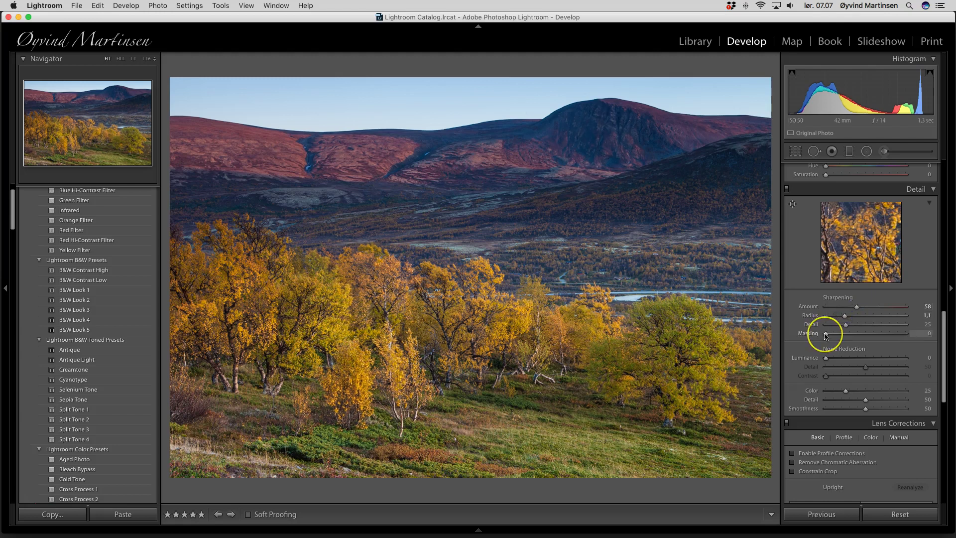
{"action": "key", "text": "alt"}
{"action": "left_click_drag", "start_coordinate": [827, 335], "coordinate": [857, 337]}
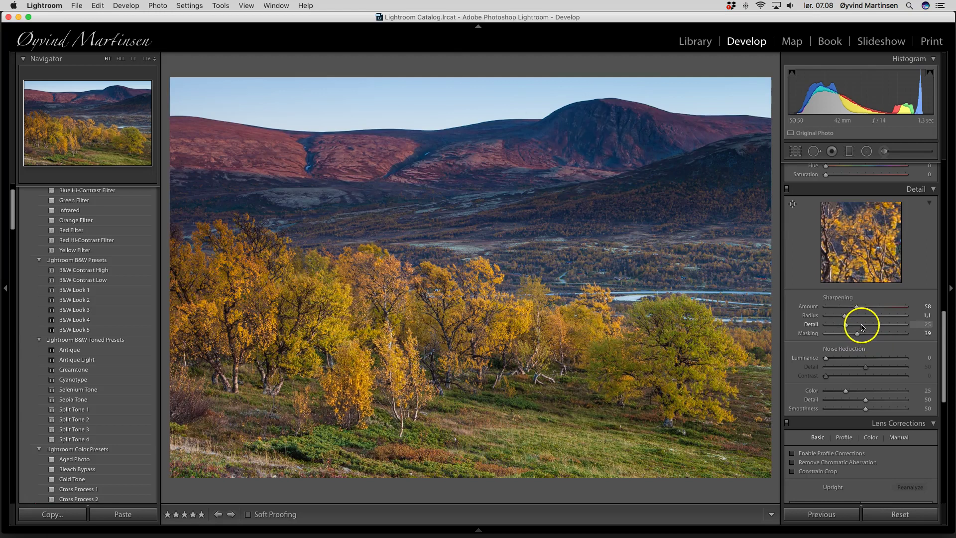
Enable lens profile corrections for the landscape photo, switching them off and on to compare the effect.
{"action": "scroll", "coordinate": [872, 349], "scroll_direction": "down", "scroll_amount": 5}
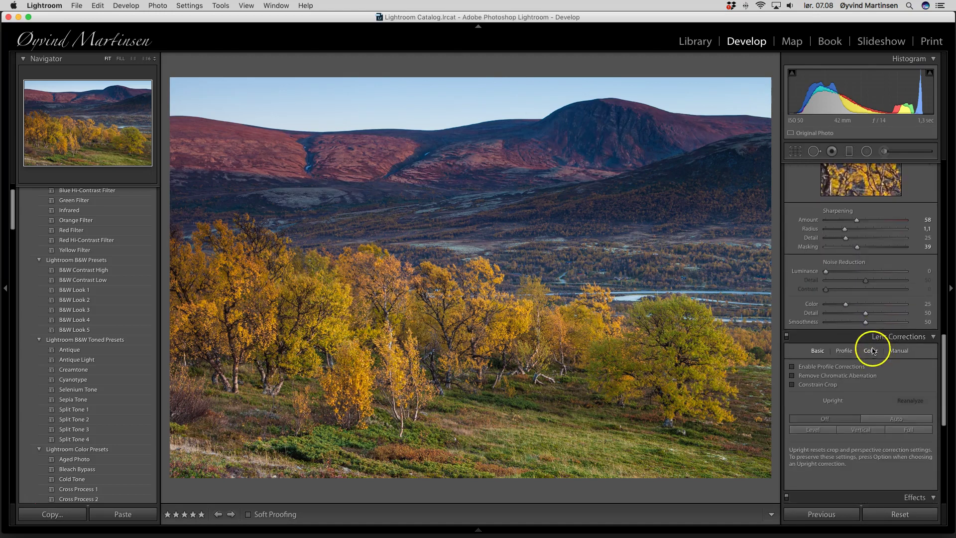
{"action": "left_click", "coordinate": [792, 369]}
{"action": "left_click", "coordinate": [793, 368]}
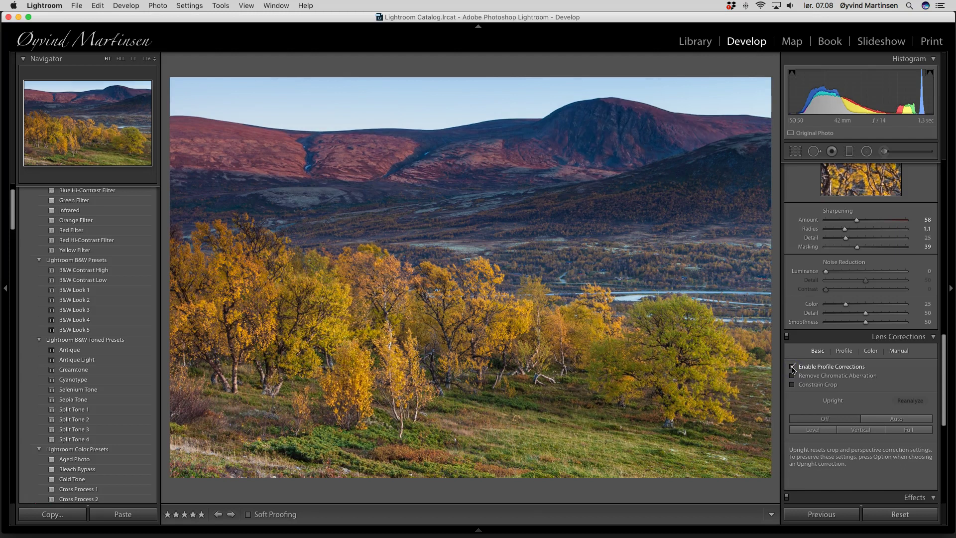
{"action": "left_click", "coordinate": [792, 368]}
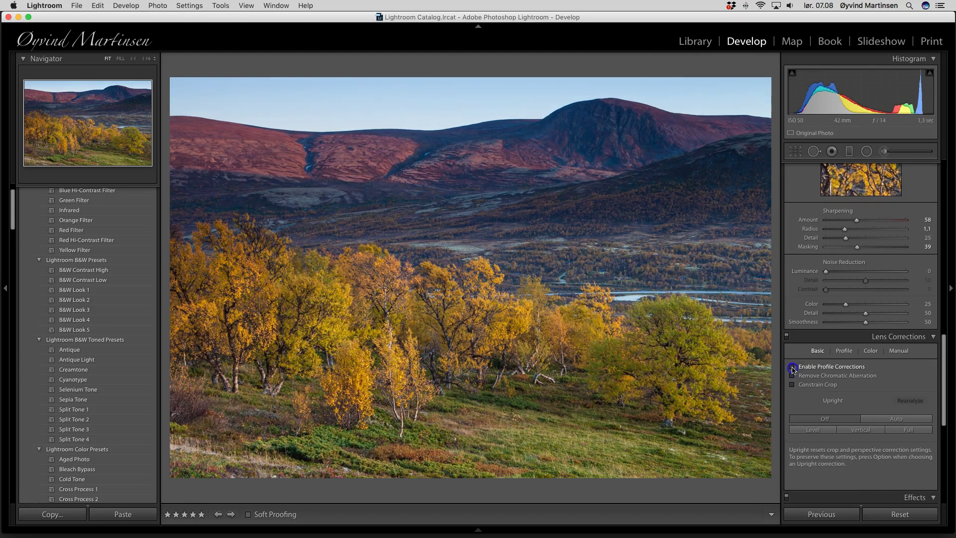
{"action": "left_click", "coordinate": [792, 368]}
{"action": "left_click", "coordinate": [792, 368]}
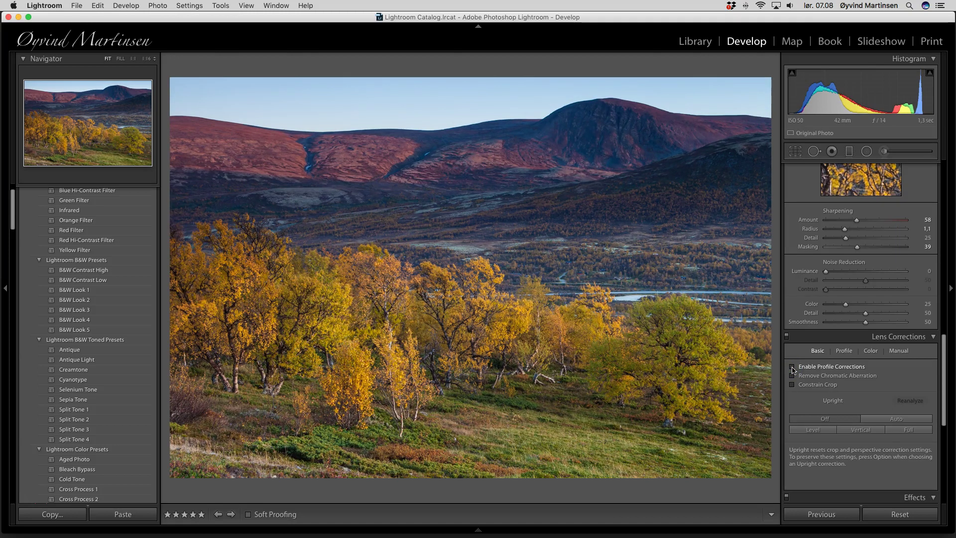
{"action": "left_click", "coordinate": [792, 368]}
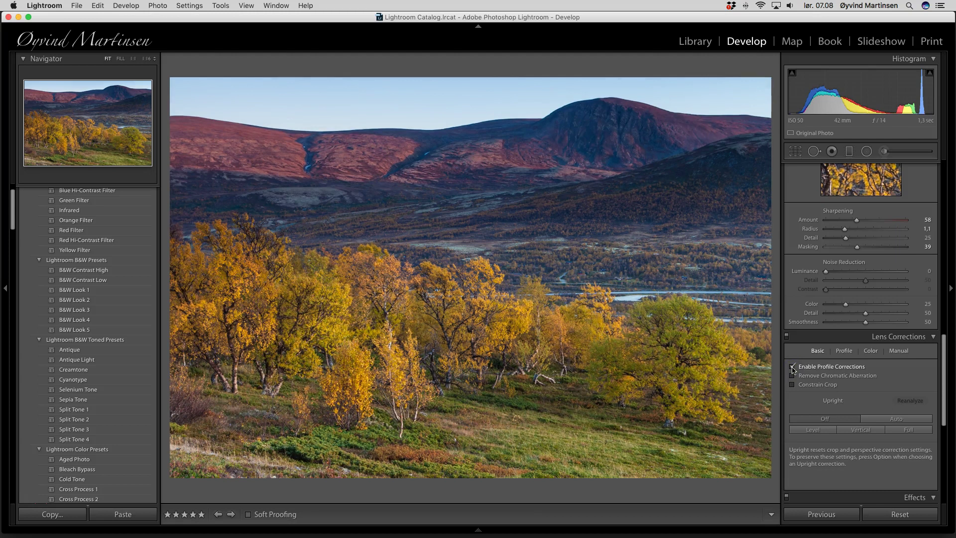
Reduce the lens profile's Vignetting correction amount to 0.
{"action": "left_click", "coordinate": [844, 352]}
{"action": "left_click", "coordinate": [867, 455]}
{"action": "left_click_drag", "start_coordinate": [866, 455], "coordinate": [816, 456]}
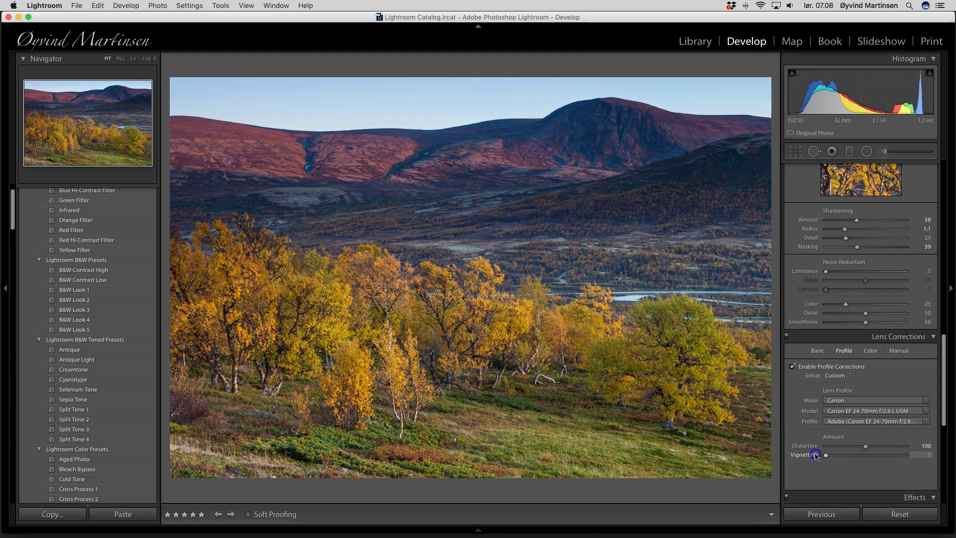
Enable chromatic aberration removal in the landscape photo's basic lens corrections.
{"action": "left_click", "coordinate": [817, 351]}
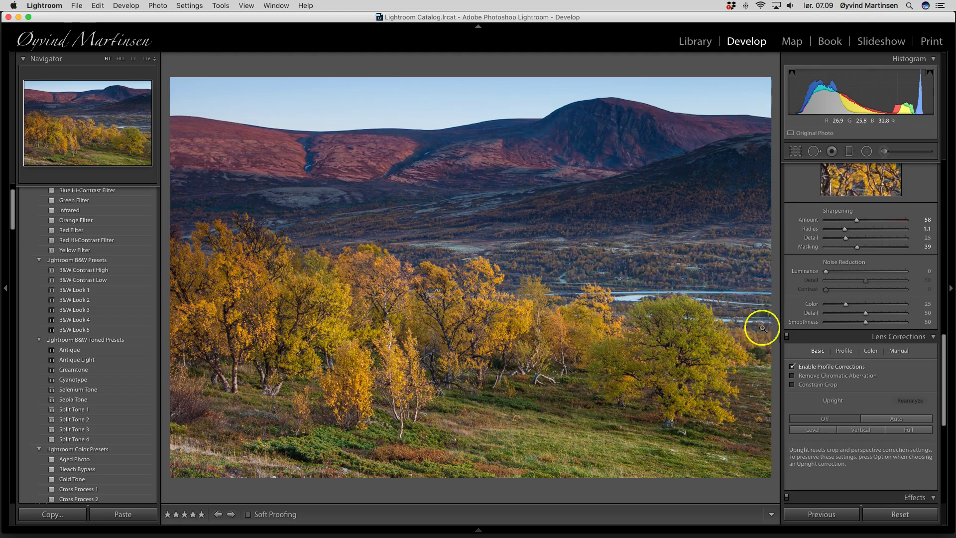
{"action": "left_click", "coordinate": [792, 375]}
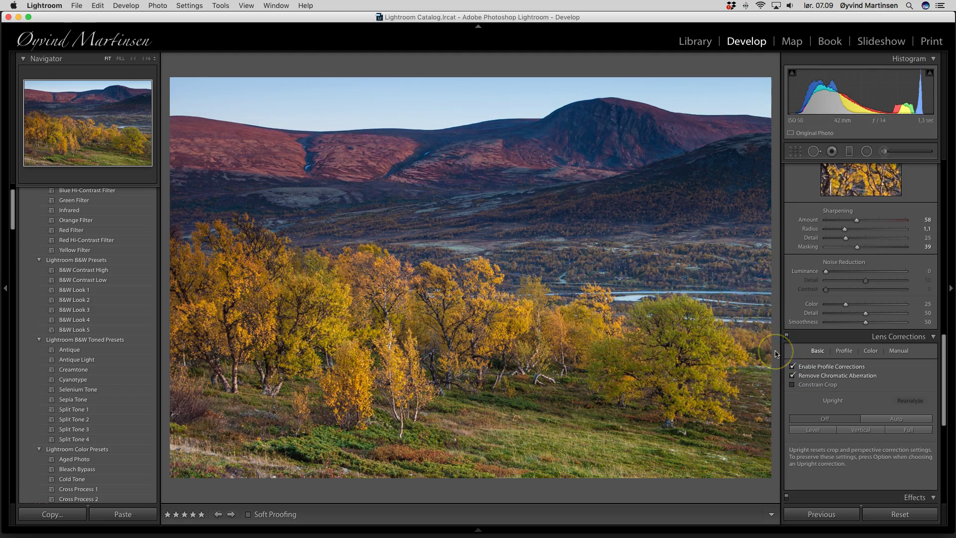
{"action": "left_click_drag", "start_coordinate": [775, 354], "coordinate": [757, 352]}
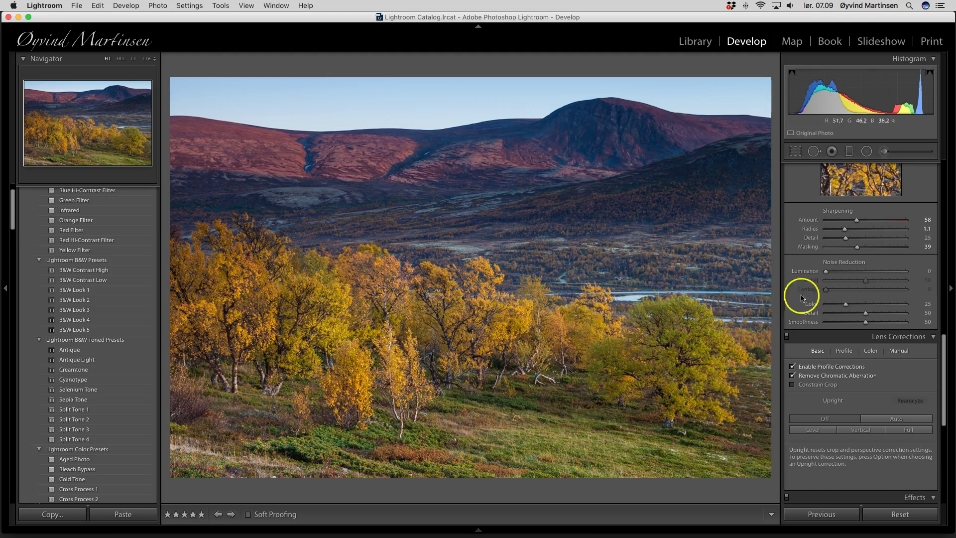
Raise the landscape photo's HSL luminance to +9 for Orange, +29 for Yellow and +21 for Green.
{"action": "scroll", "coordinate": [904, 234], "scroll_direction": "up", "scroll_amount": 3}
{"action": "scroll", "coordinate": [905, 238], "scroll_direction": "up", "scroll_amount": 8}
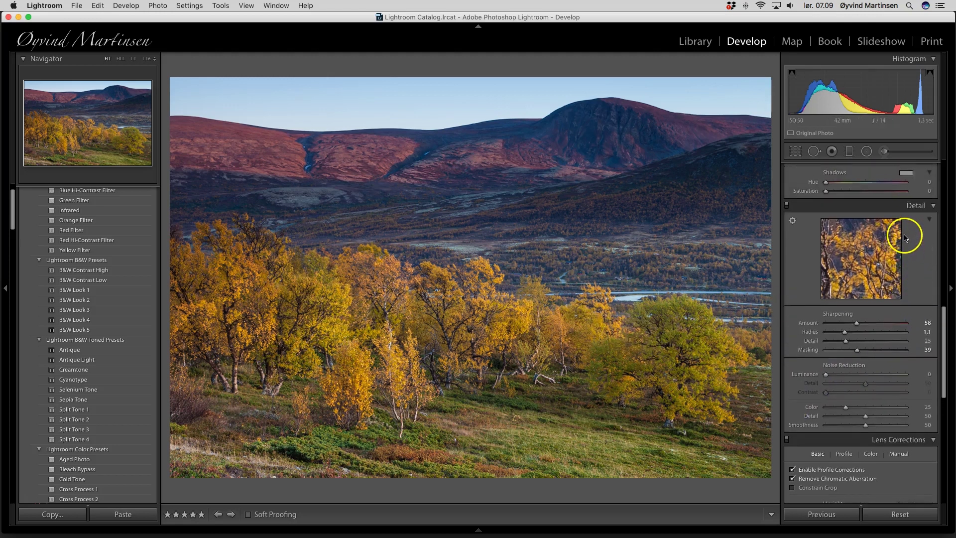
{"action": "scroll", "coordinate": [905, 242], "scroll_direction": "up", "scroll_amount": 1}
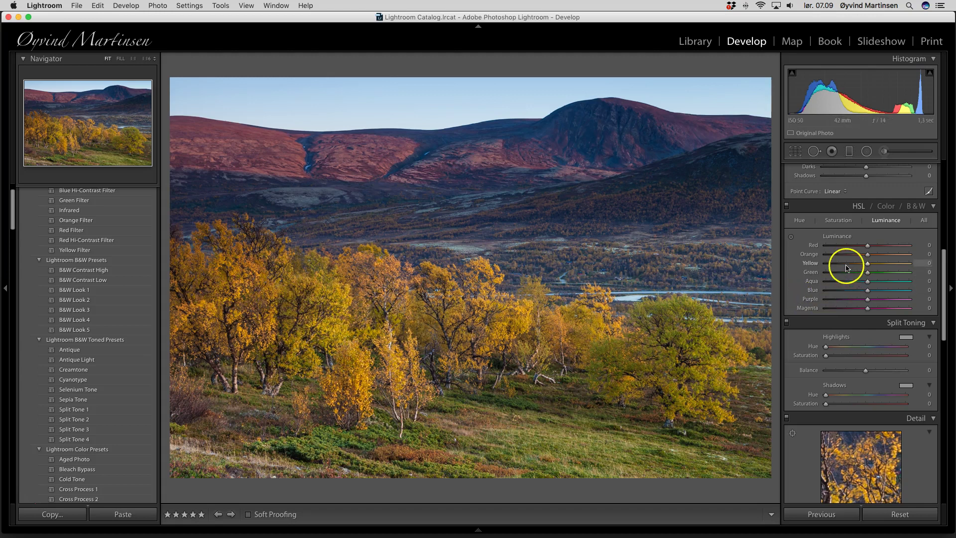
{"action": "mouse_move", "coordinate": [868, 257]}
{"action": "left_mouse_down"}
{"action": "mouse_move", "coordinate": [921, 257]}
{"action": "mouse_move", "coordinate": [827, 255]}
{"action": "mouse_move", "coordinate": [872, 256]}
{"action": "left_mouse_up"}
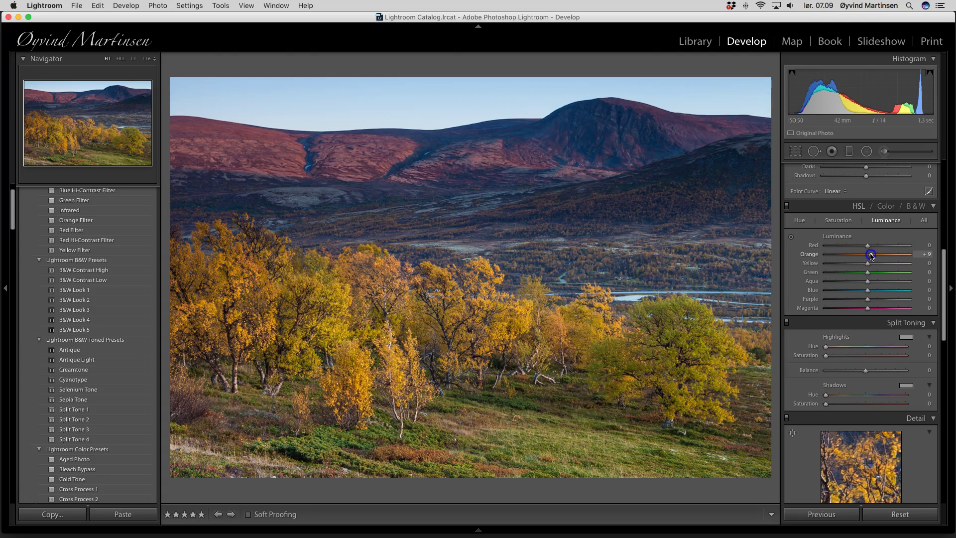
{"action": "left_click", "coordinate": [871, 263]}
{"action": "left_click_drag", "start_coordinate": [871, 264], "coordinate": [876, 274]}
{"action": "left_click", "coordinate": [871, 274]}
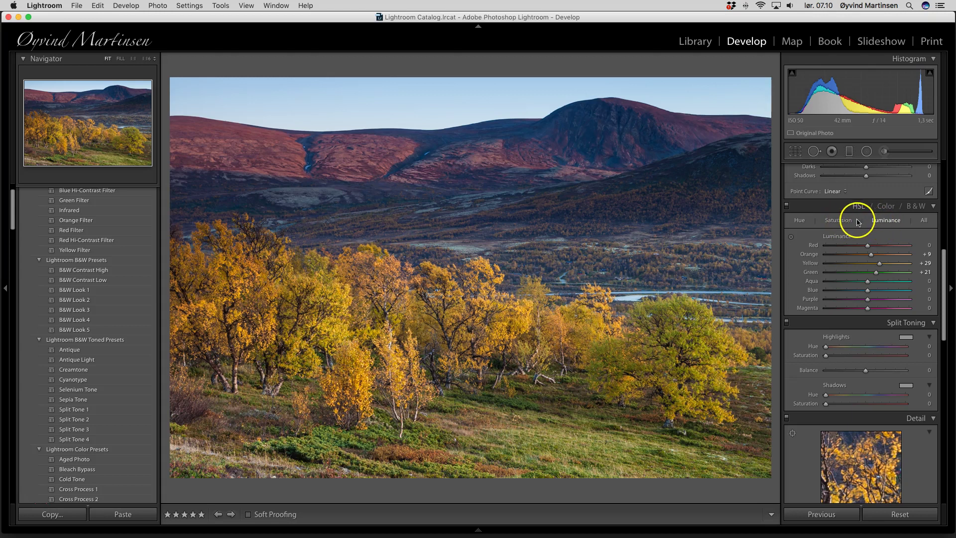
Raise the landscape photo's HSL saturation to +10 for Orange, +14 for Yellow and +13 for Green.
{"action": "left_click", "coordinate": [841, 223]}
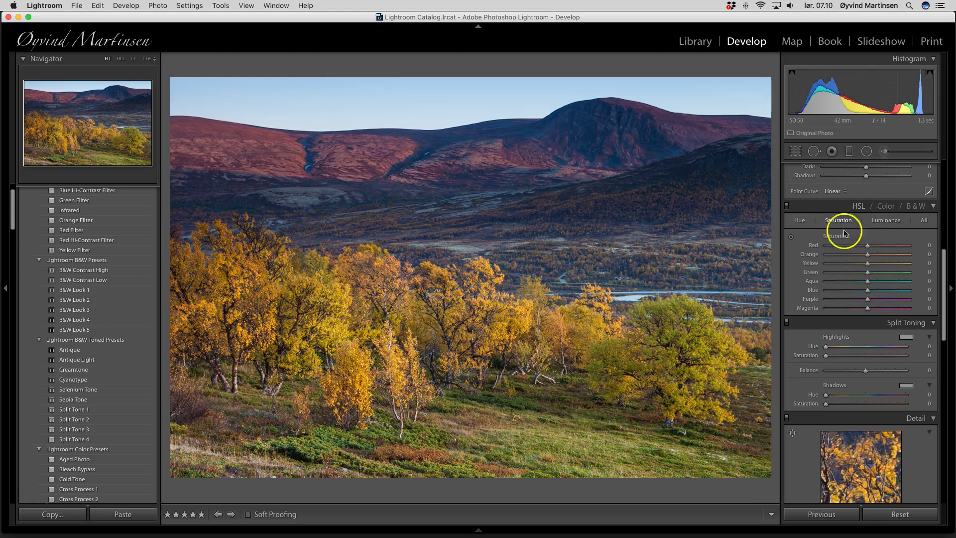
{"action": "left_click_drag", "start_coordinate": [869, 257], "coordinate": [871, 256]}
{"action": "left_click_drag", "start_coordinate": [868, 265], "coordinate": [873, 273]}
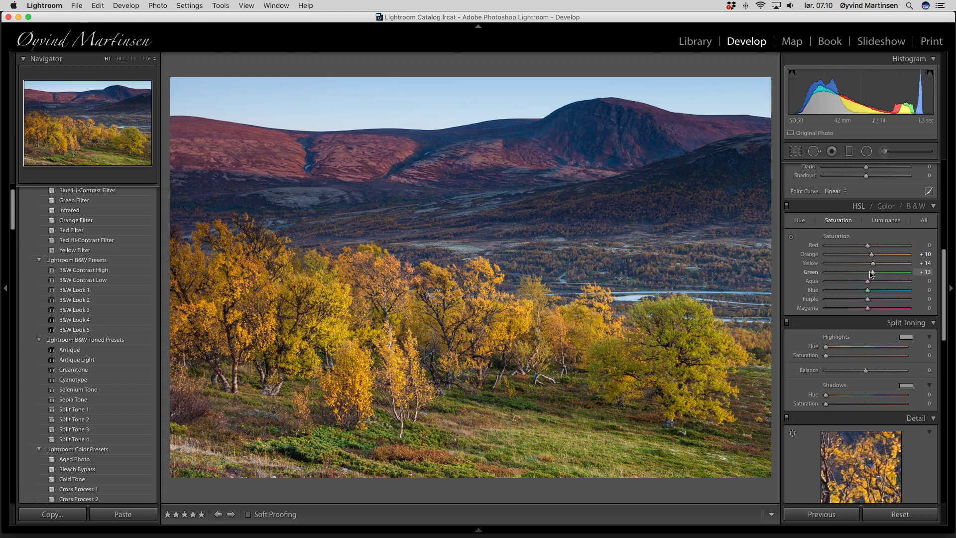
Review the edited landscape photo with the surrounding interface blacked out, and restore the normal view.
{"action": "key", "text": "l"}
{"action": "key", "text": "l"}
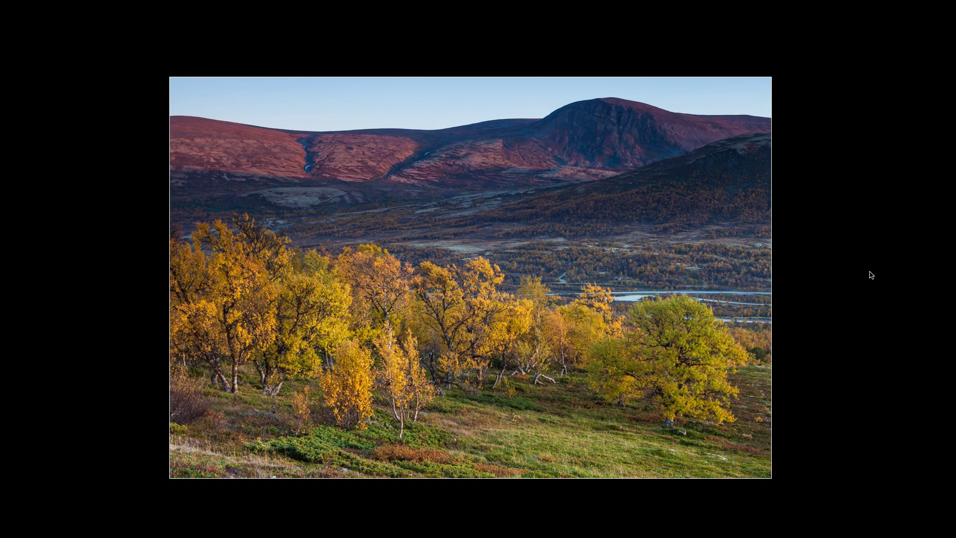
{"action": "key", "text": "l"}
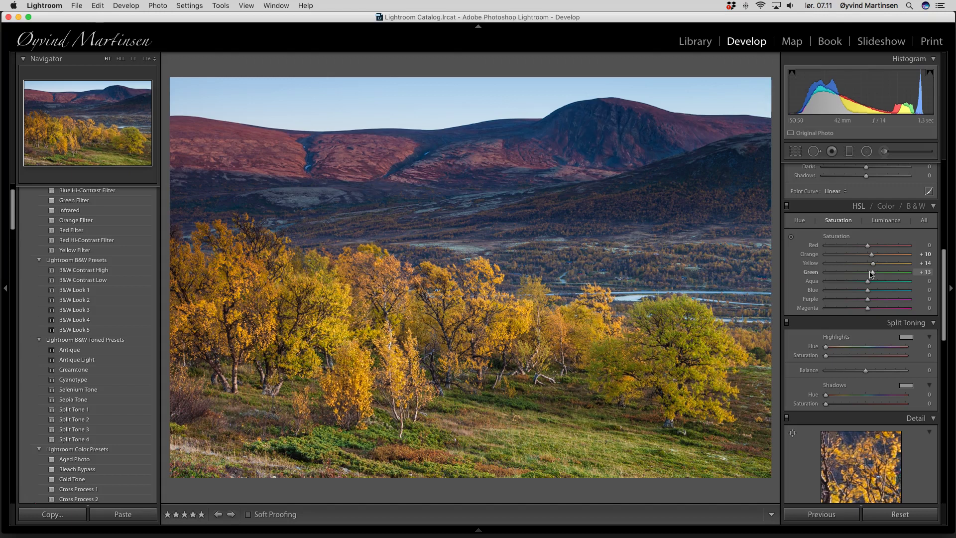
Go to the next photo, the animal among leaves, and set Temp to 4641, Clarity +25, Vibrance +45 and Saturation +15.
{"action": "key", "text": "Right"}
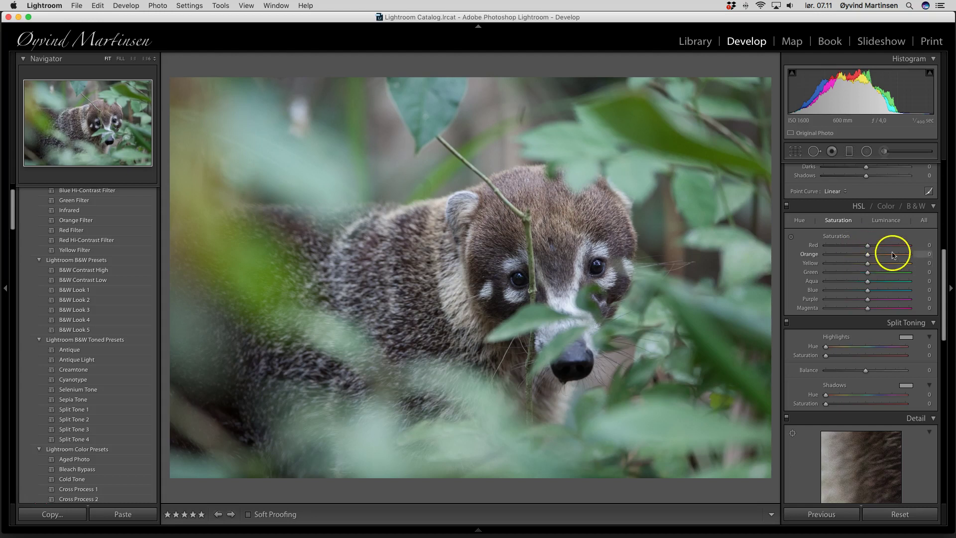
{"action": "scroll", "coordinate": [894, 252], "scroll_direction": "up", "scroll_amount": 10}
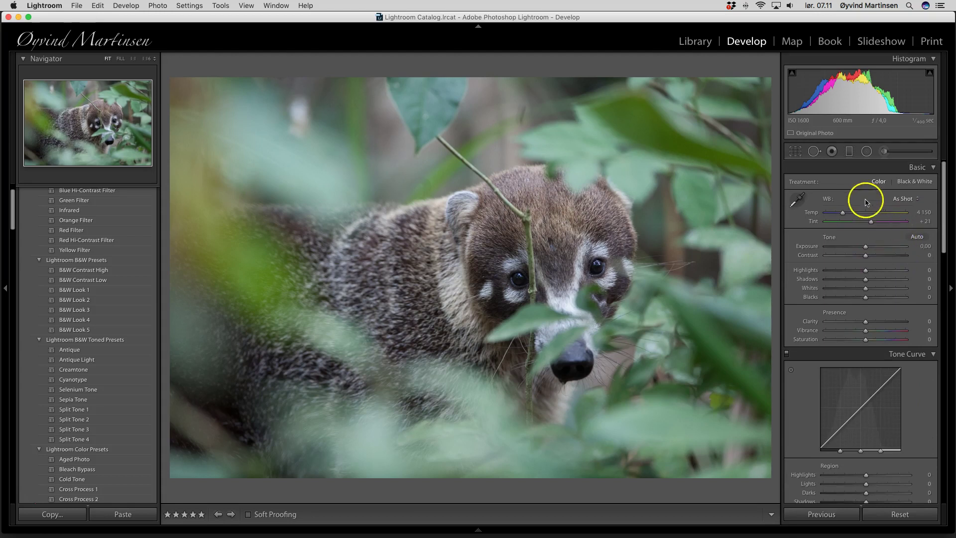
{"action": "left_click", "coordinate": [842, 214]}
{"action": "mouse_move", "coordinate": [843, 214]}
{"action": "left_mouse_down"}
{"action": "mouse_move", "coordinate": [861, 215]}
{"action": "mouse_move", "coordinate": [827, 215]}
{"action": "mouse_move", "coordinate": [848, 215]}
{"action": "left_mouse_up"}
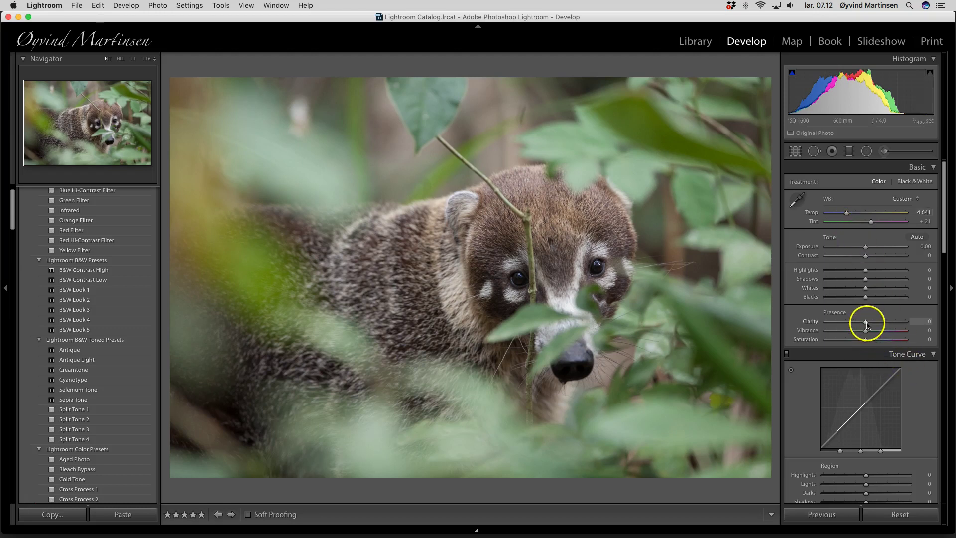
{"action": "mouse_move", "coordinate": [867, 324]}
{"action": "left_mouse_down"}
{"action": "mouse_move", "coordinate": [884, 333]}
{"action": "mouse_move", "coordinate": [871, 341]}
{"action": "left_mouse_up"}
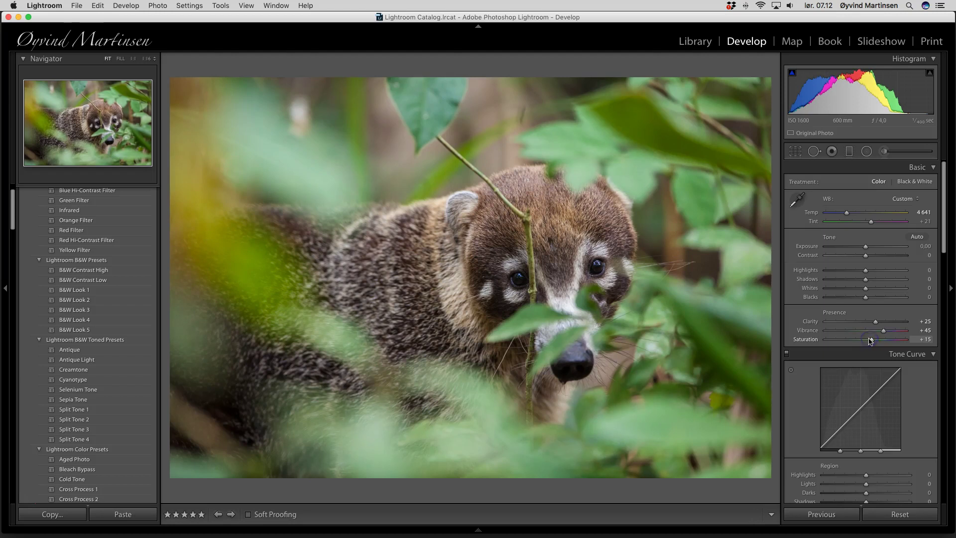
Sharpen the animal photo with Amount 58, Radius 1.1 and Masking 41, using the mask preview to judge the masking.
{"action": "left_click_drag", "start_coordinate": [945, 236], "coordinate": [945, 379]}
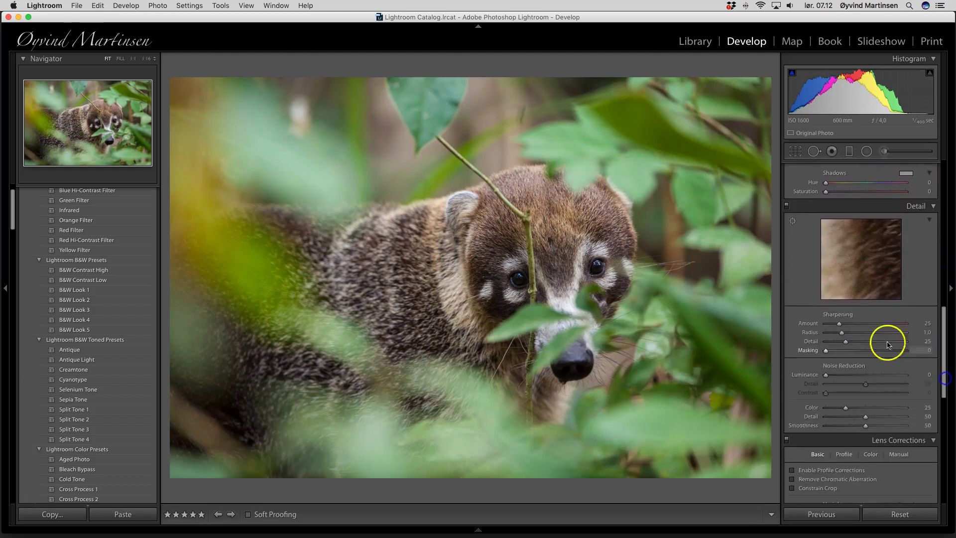
{"action": "left_click_drag", "start_coordinate": [839, 324], "coordinate": [857, 325]}
{"action": "left_click_drag", "start_coordinate": [841, 332], "coordinate": [845, 332]}
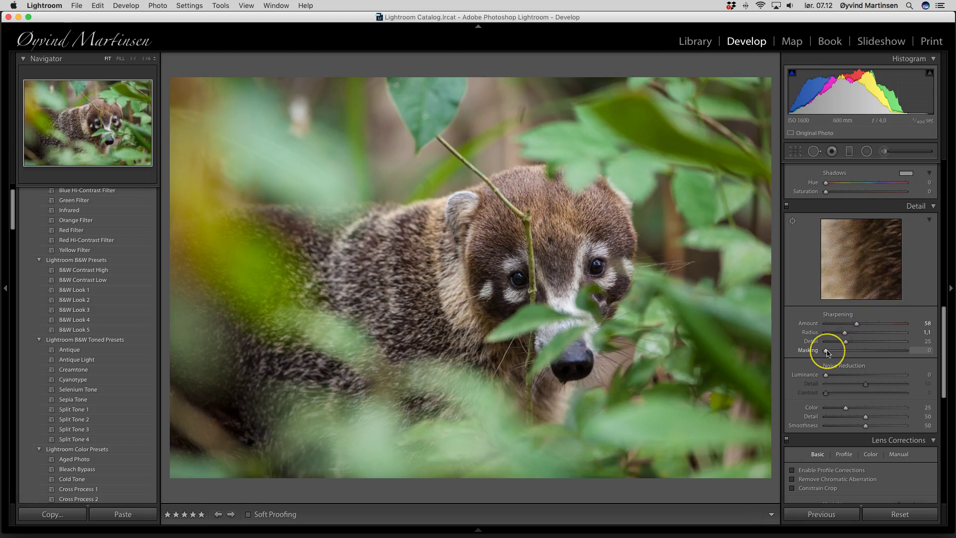
{"action": "key", "text": "alt"}
{"action": "left_click", "coordinate": [827, 352], "text": "alt"}
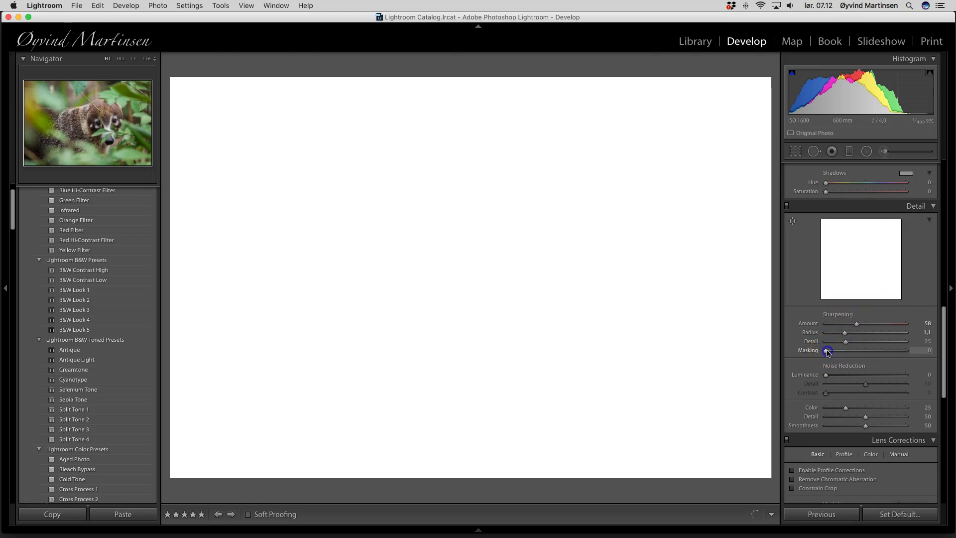
{"action": "left_click_drag", "start_coordinate": [827, 352], "coordinate": [860, 352]}
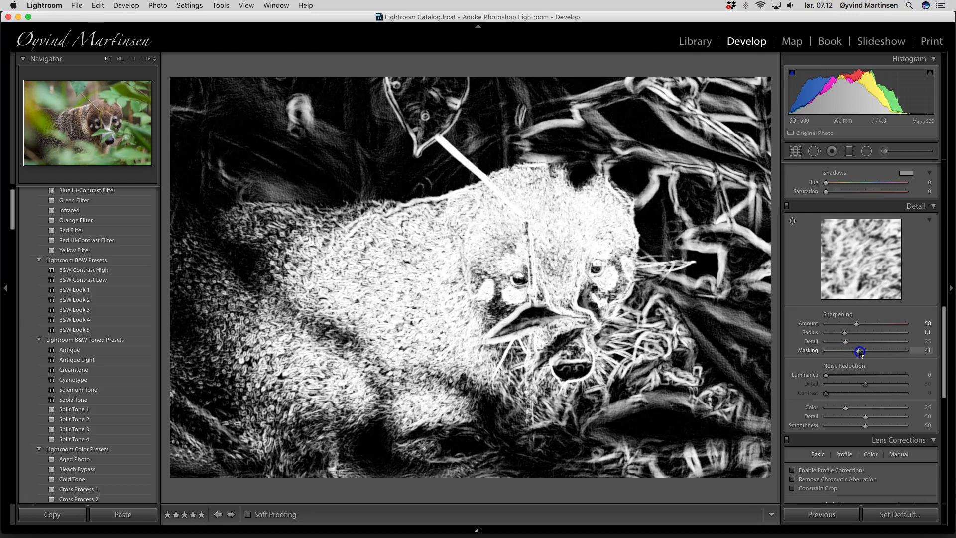
{"action": "left_click_drag", "start_coordinate": [860, 352], "coordinate": [860, 351]}
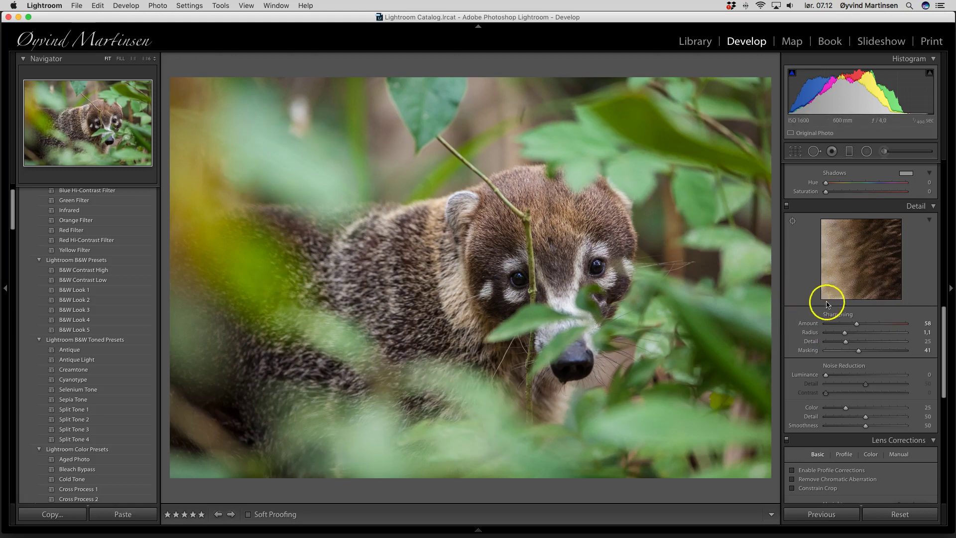
Darken the leaves in the animal photo by setting the HSL luminance of Green to -67.
{"action": "left_click_drag", "start_coordinate": [945, 323], "coordinate": [930, 260]}
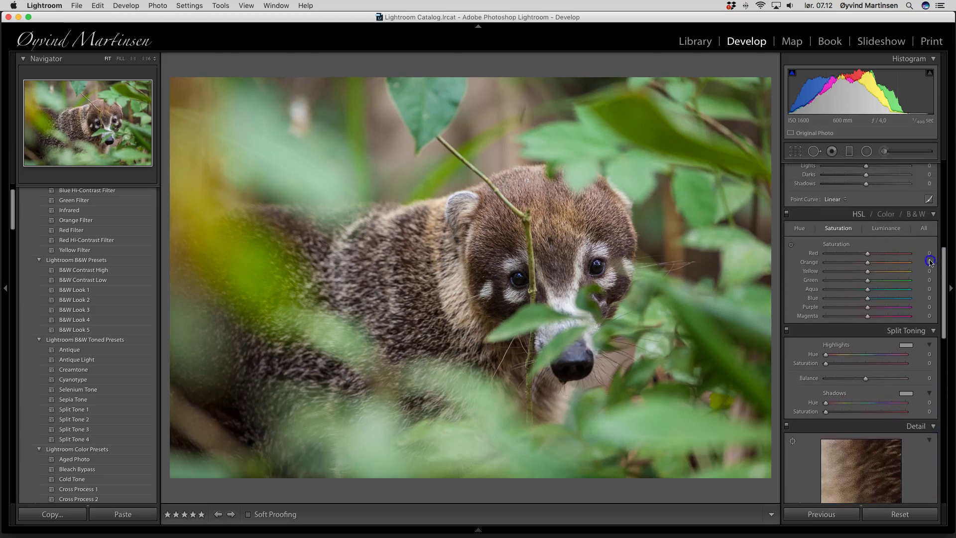
{"action": "left_click", "coordinate": [886, 228]}
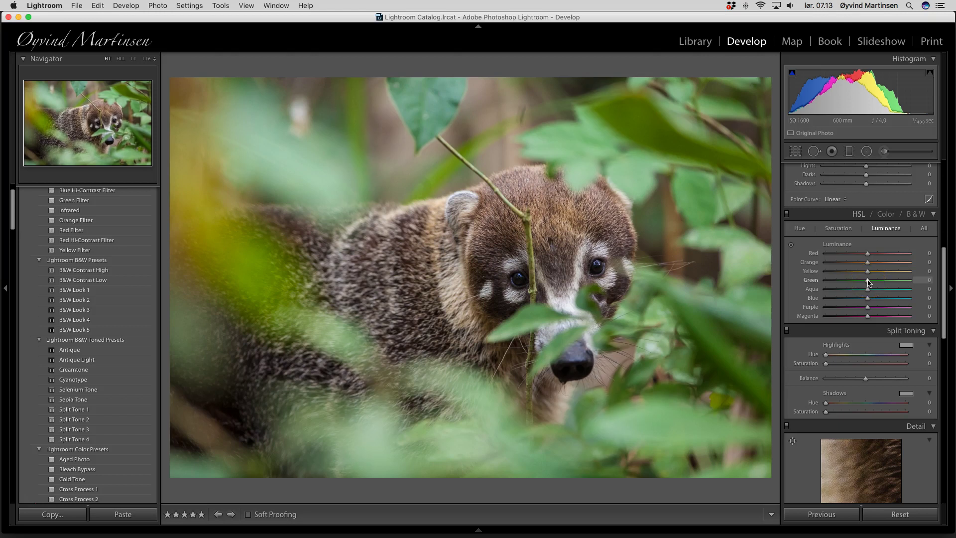
{"action": "left_click_drag", "start_coordinate": [868, 282], "coordinate": [840, 284]}
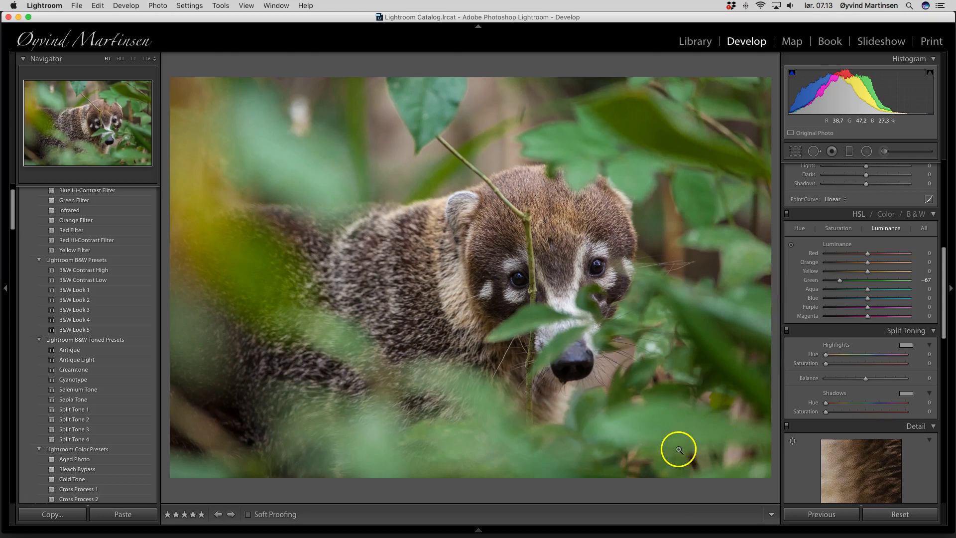
Add a dark post-crop vignette to the animal photo with Amount -15 and Midpoint 11, trying a lightening amount before settling.
{"action": "left_click_drag", "start_coordinate": [944, 288], "coordinate": [952, 448]}
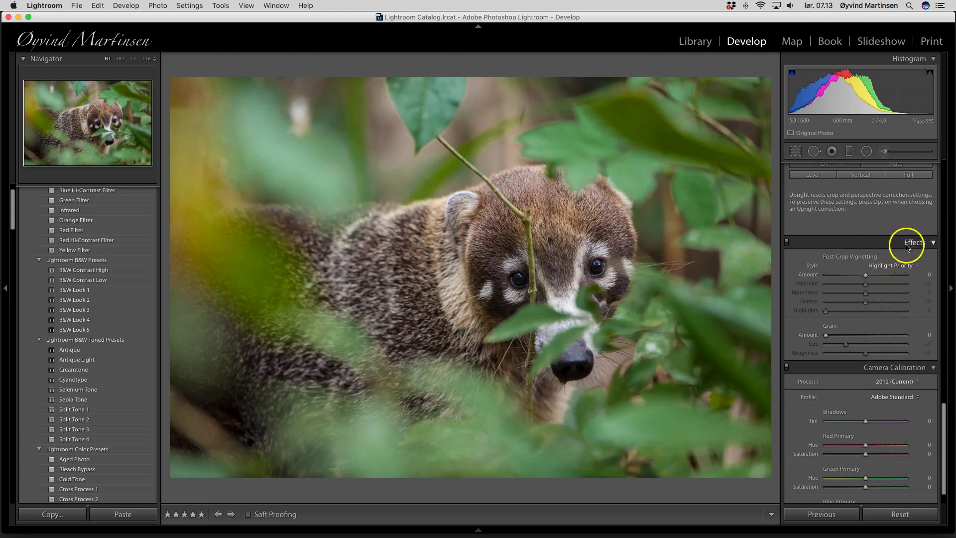
{"action": "left_click", "coordinate": [866, 276]}
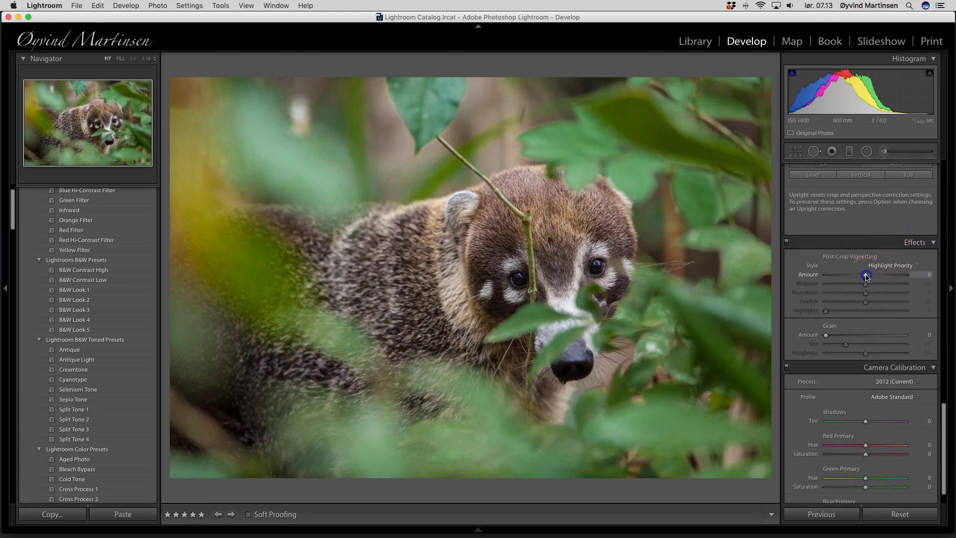
{"action": "mouse_move", "coordinate": [867, 276]}
{"action": "left_mouse_down"}
{"action": "mouse_move", "coordinate": [823, 277]}
{"action": "mouse_move", "coordinate": [927, 277]}
{"action": "mouse_move", "coordinate": [866, 277]}
{"action": "left_mouse_up"}
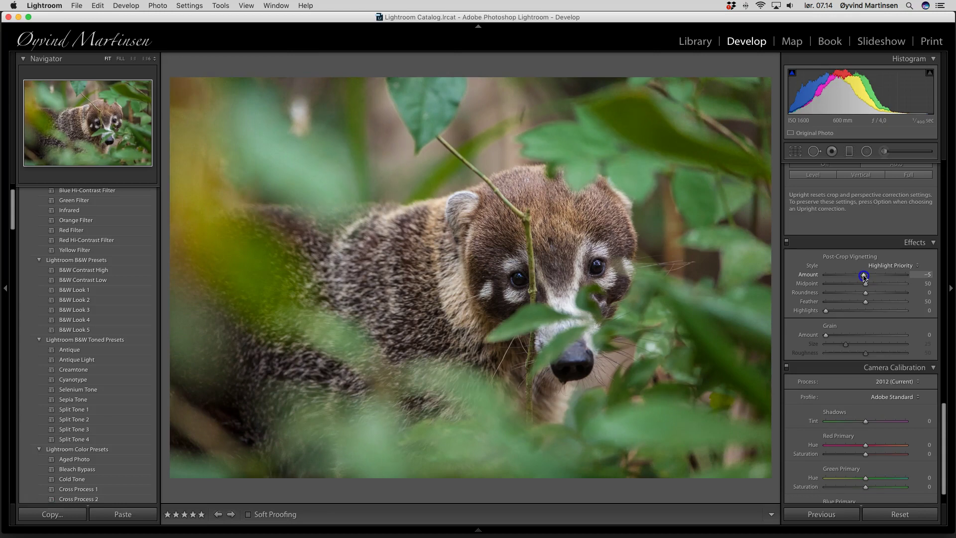
{"action": "left_click_drag", "start_coordinate": [865, 277], "coordinate": [877, 278]}
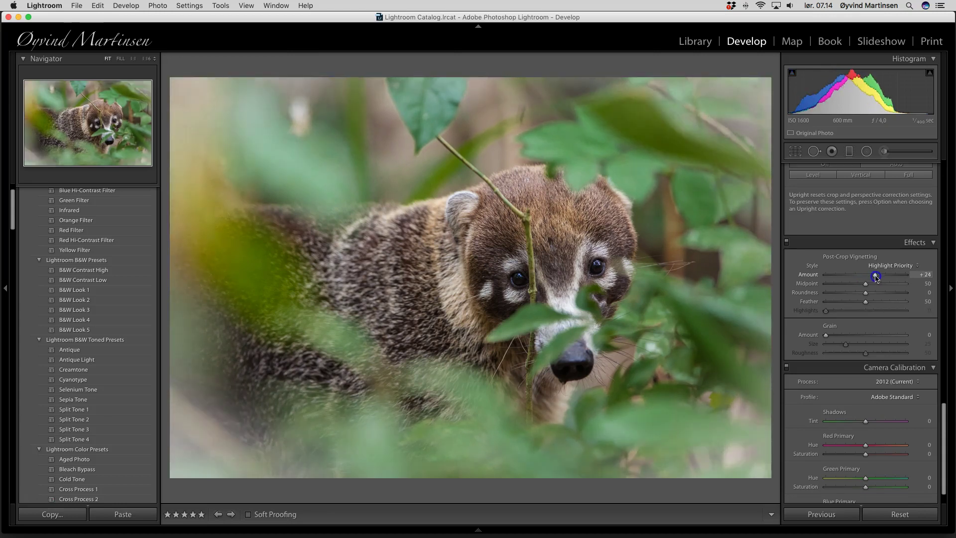
{"action": "left_click_drag", "start_coordinate": [876, 278], "coordinate": [861, 277]}
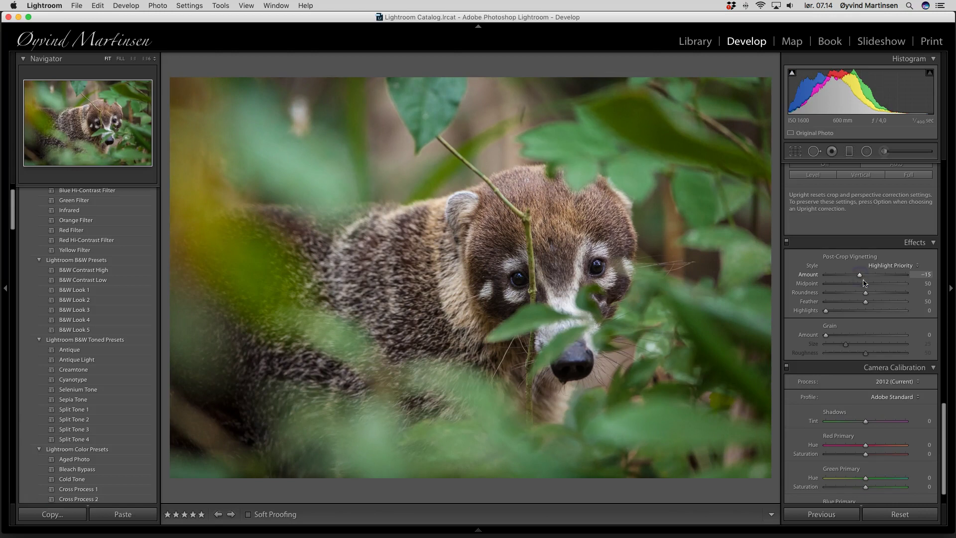
{"action": "left_click", "coordinate": [867, 285]}
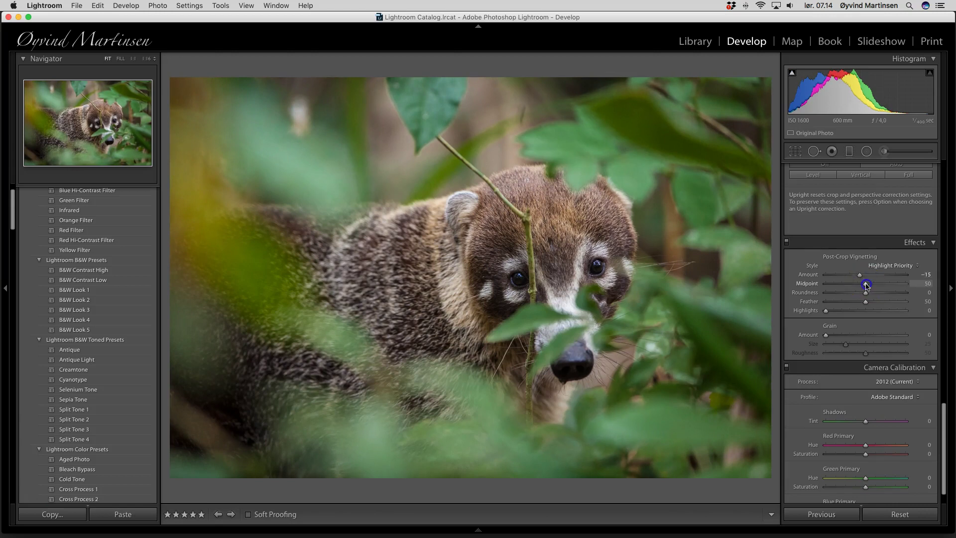
{"action": "left_click_drag", "start_coordinate": [866, 285], "coordinate": [836, 285]}
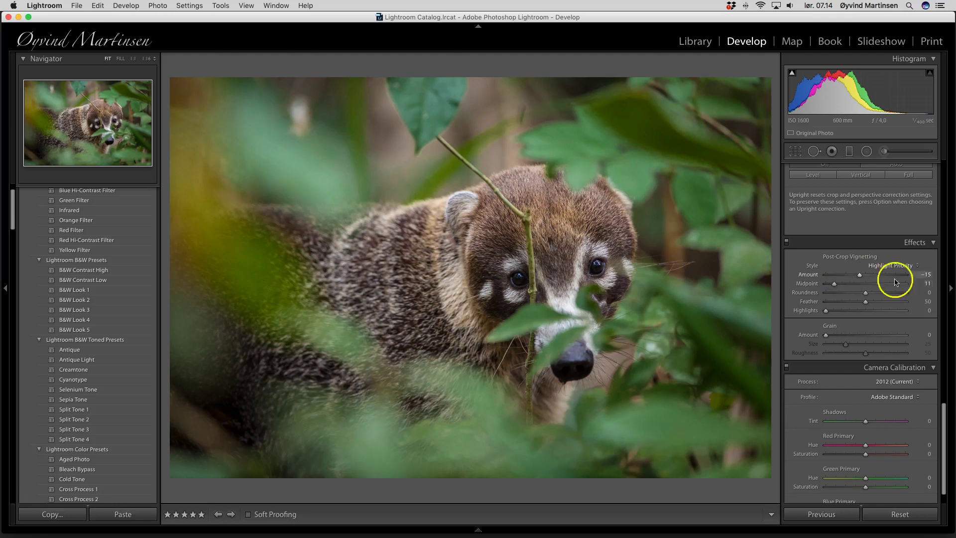
Review the edited animal photo with the surrounding interface blacked out.
{"action": "scroll", "coordinate": [915, 284], "scroll_direction": "up", "scroll_amount": 5}
{"action": "scroll", "coordinate": [915, 284], "scroll_direction": "up", "scroll_amount": 15}
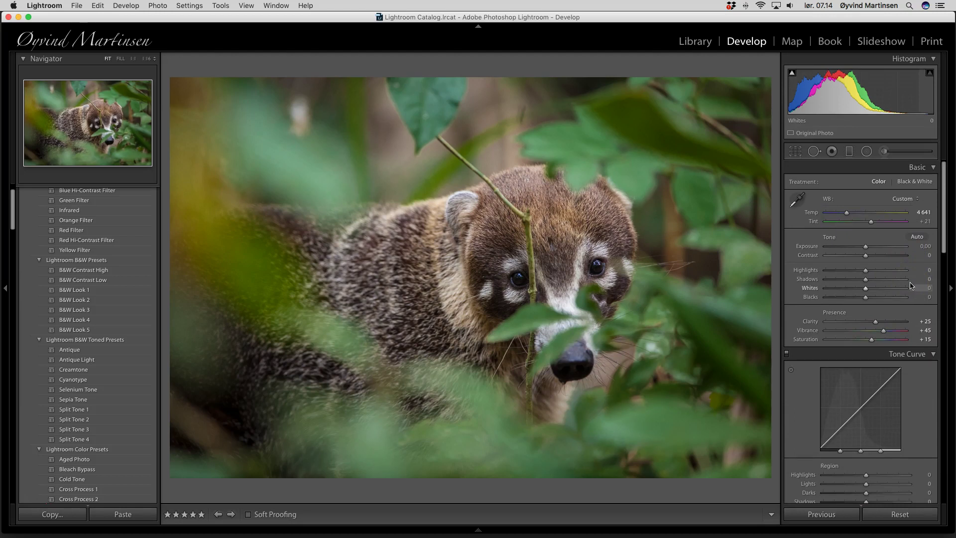
{"action": "key", "text": "l"}
{"action": "key", "text": "l"}
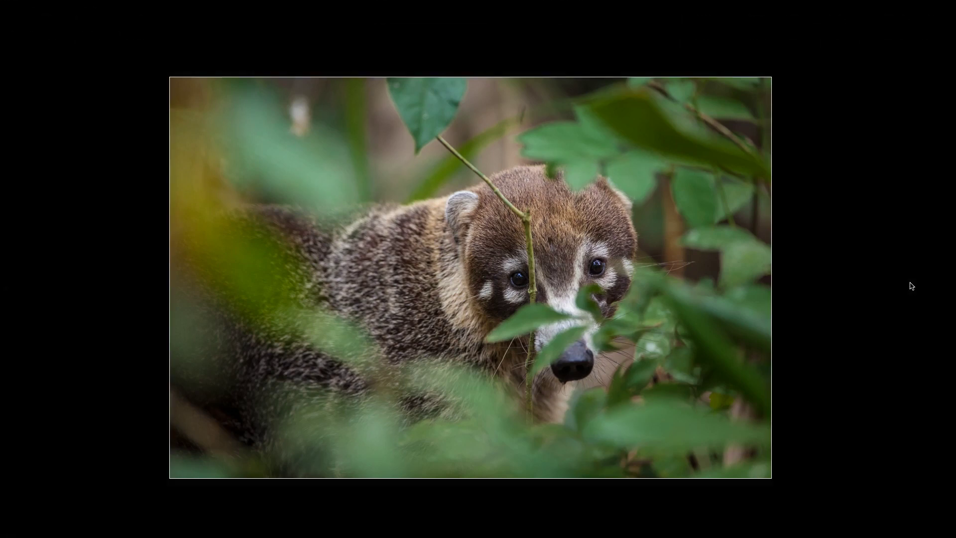